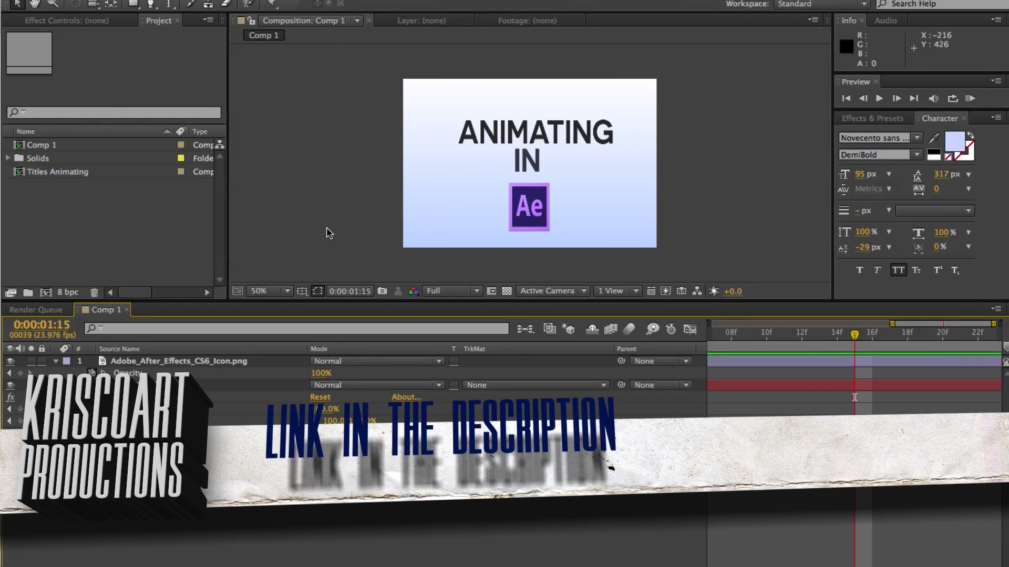
Create a new composition named "Title Animation" at 1920 x 1080 px, 23.976 frames per second and 30 seconds long
left_click(178, 1)
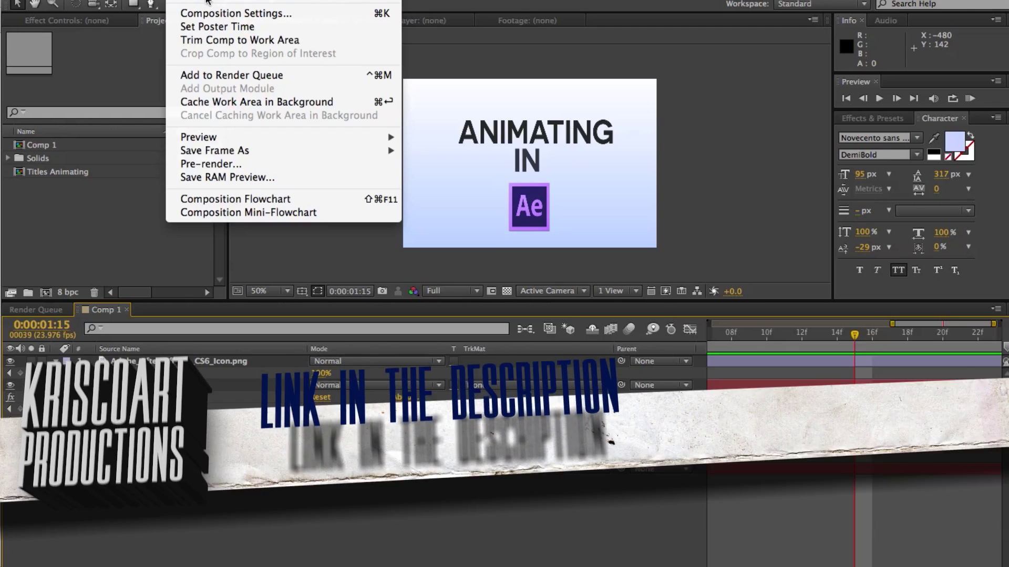
left_click(209, 1)
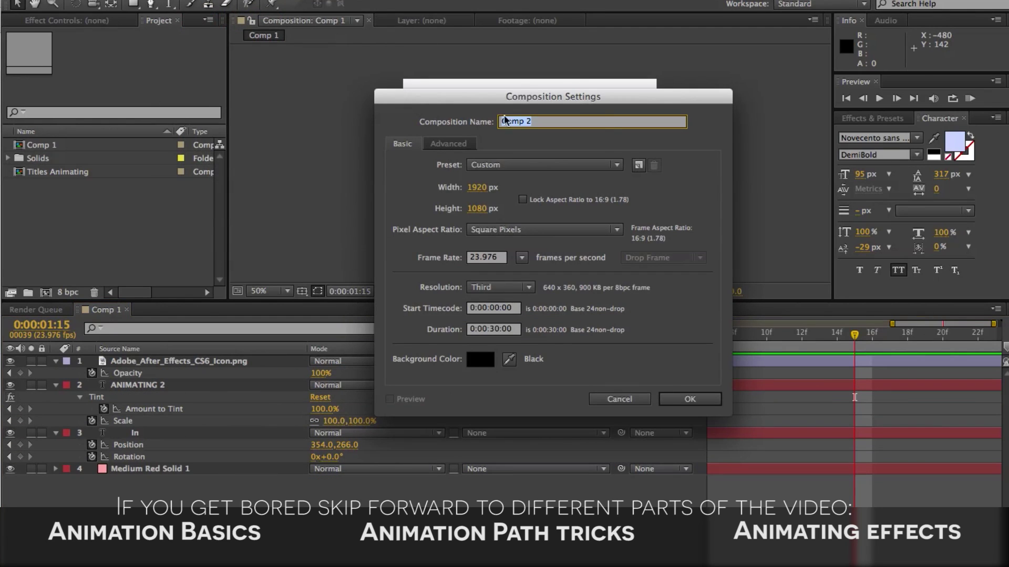
type("T")
mouse_move(475, 193)
left_mouse_down()
mouse_move(478, 221)
mouse_move(487, 195)
left_mouse_up()
left_click(543, 164)
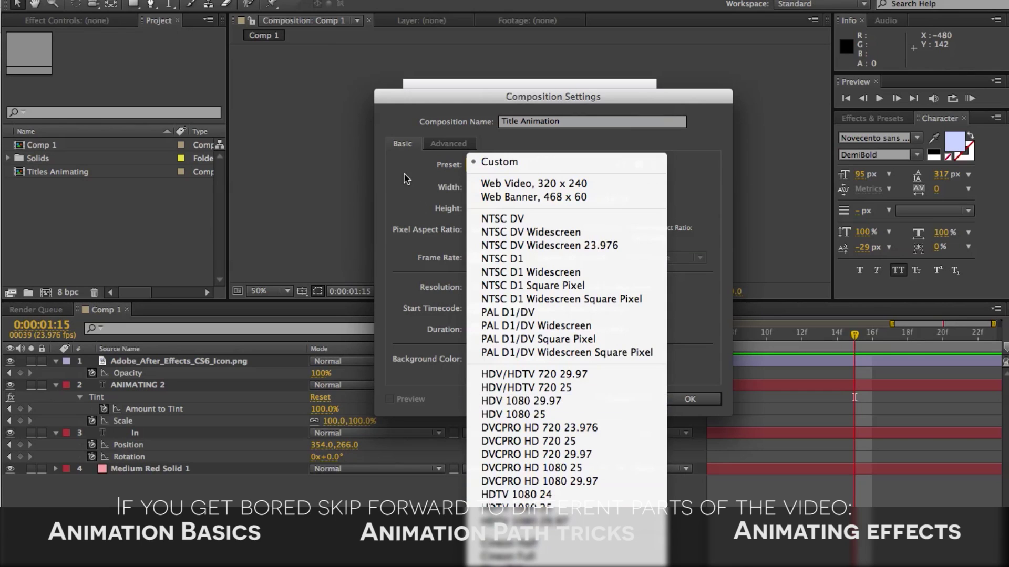
left_click(420, 187)
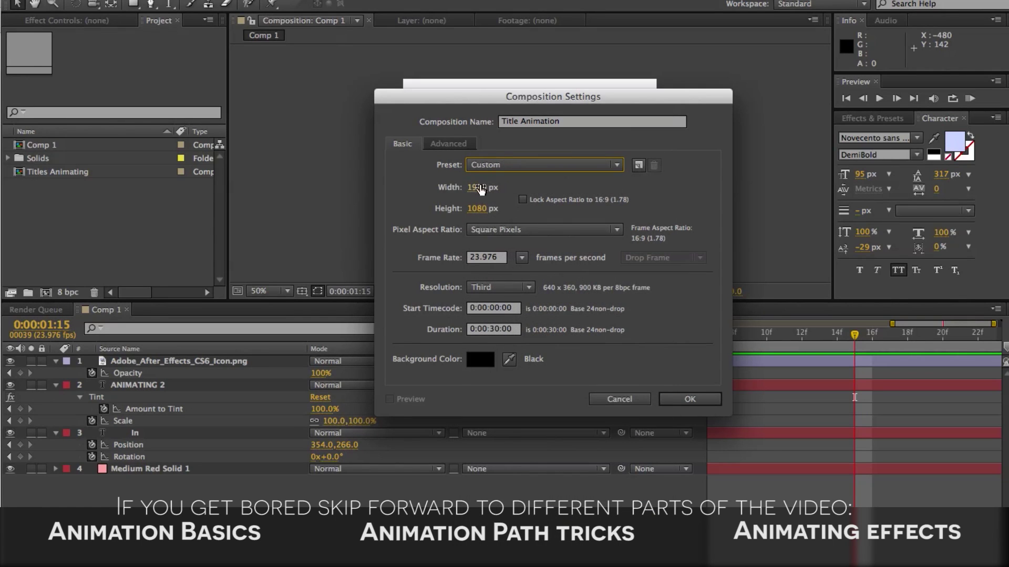
left_click(522, 258)
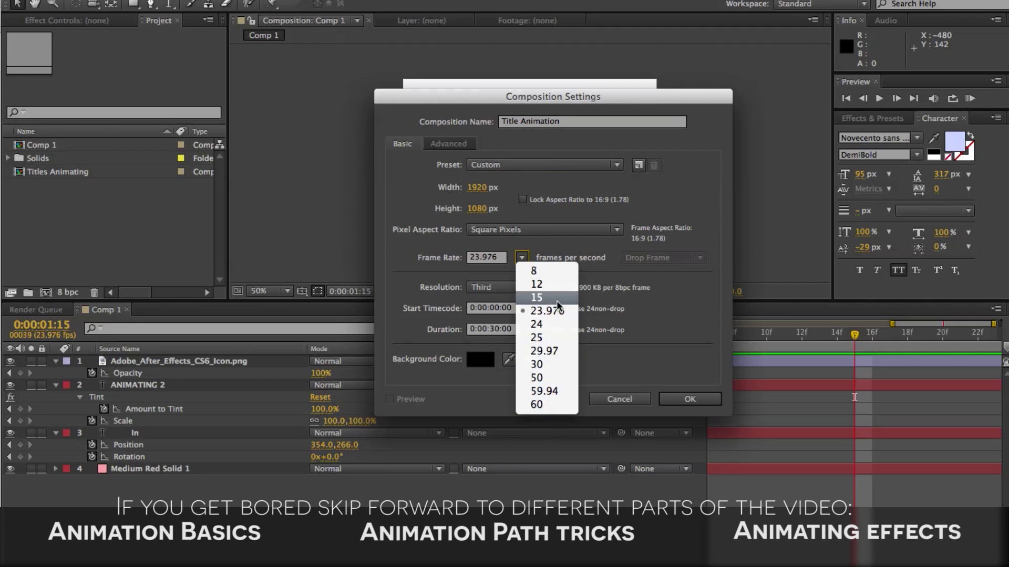
left_click(407, 248)
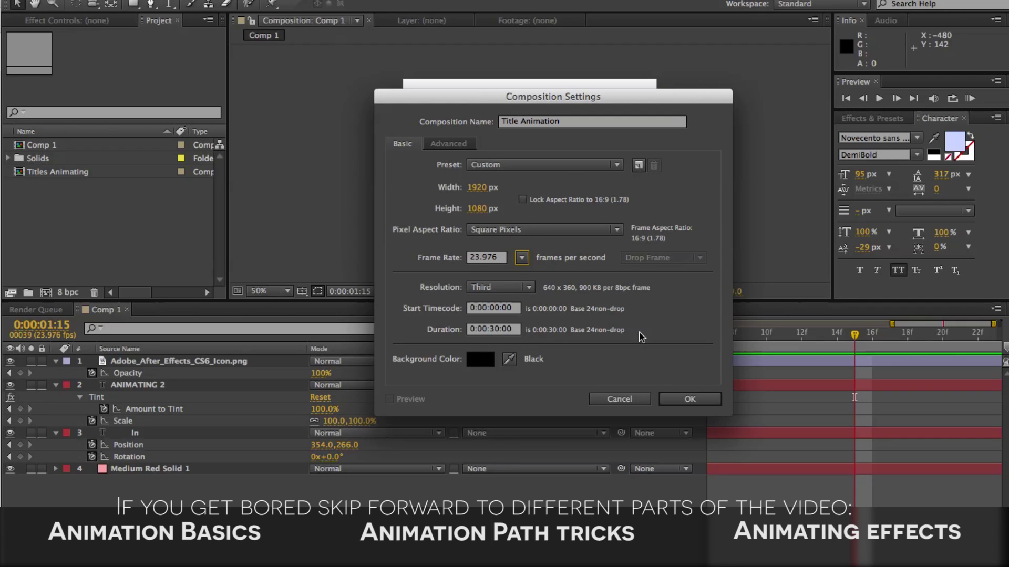
left_click(676, 398)
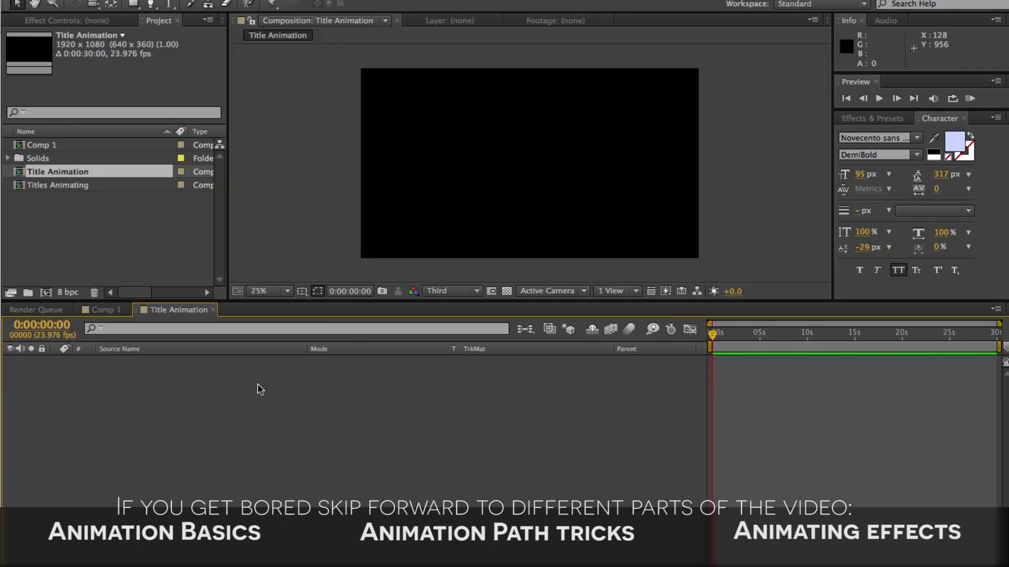
Add a white solid layer at composition size, 1920 x 1080 px, to the Title Animation composition
right_click(278, 427)
mouse_move(296, 434)
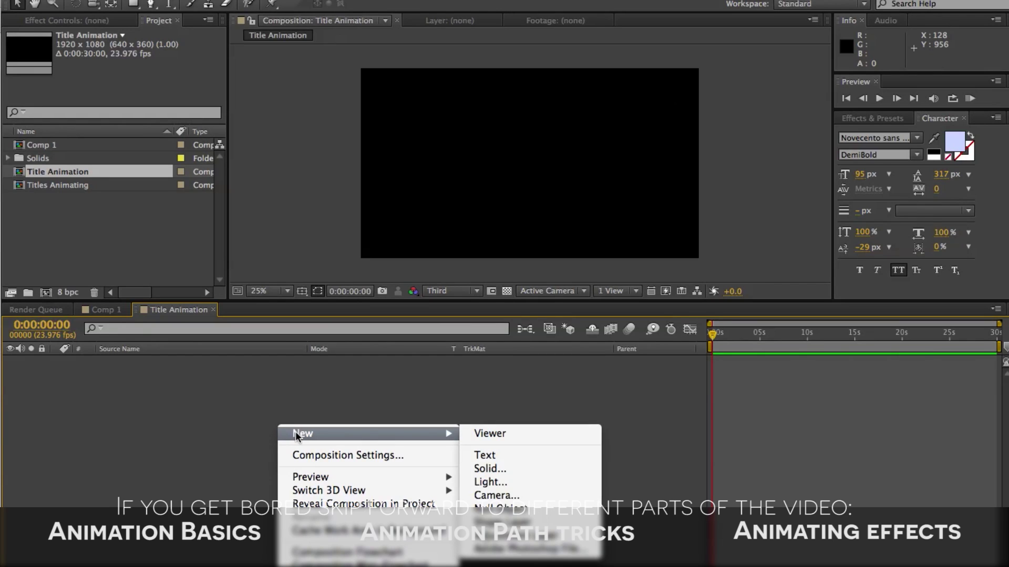
left_click(500, 468)
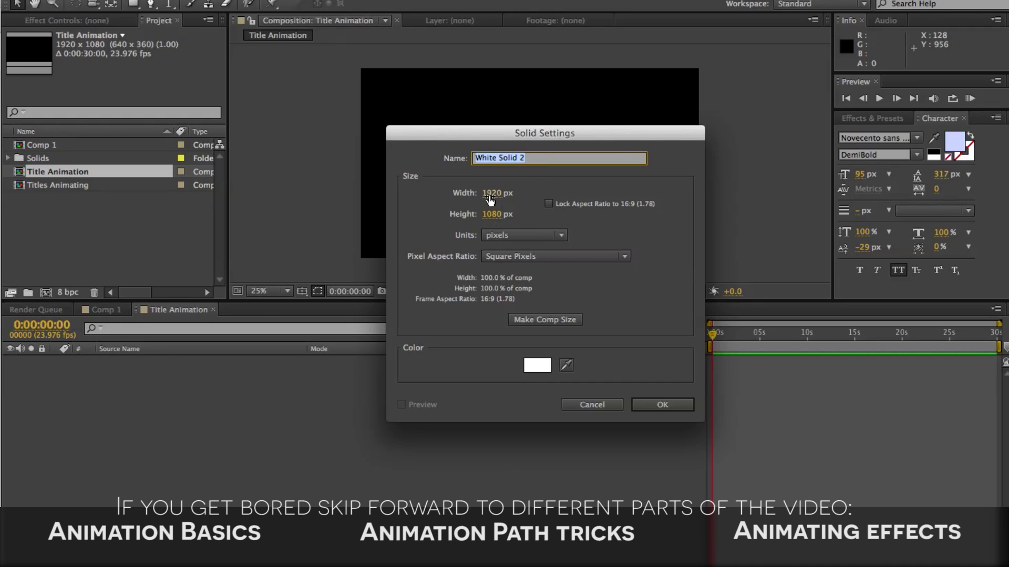
left_click(534, 320)
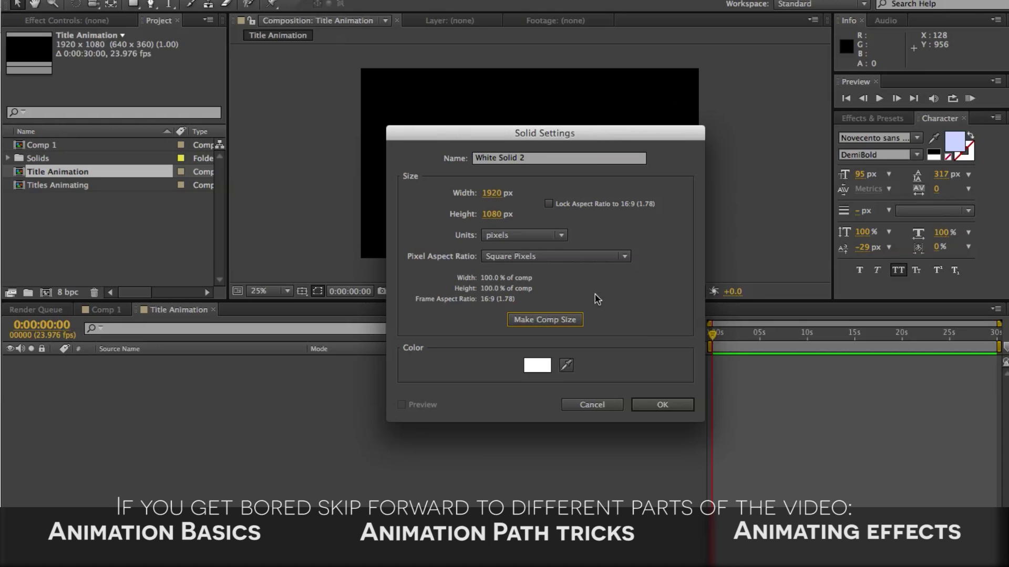
left_click(541, 371)
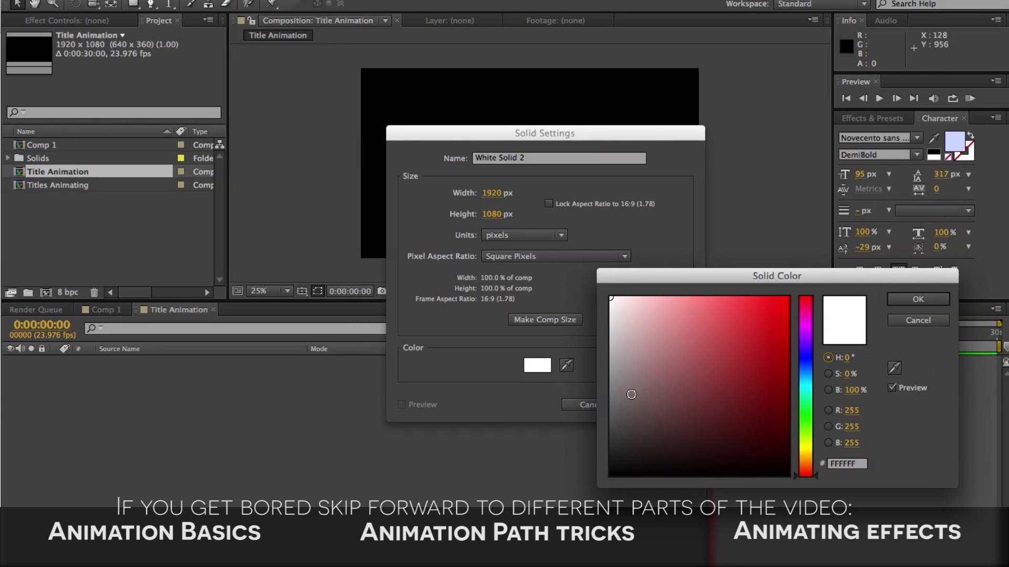
left_click(611, 475)
left_click_drag(728, 349, 791, 295)
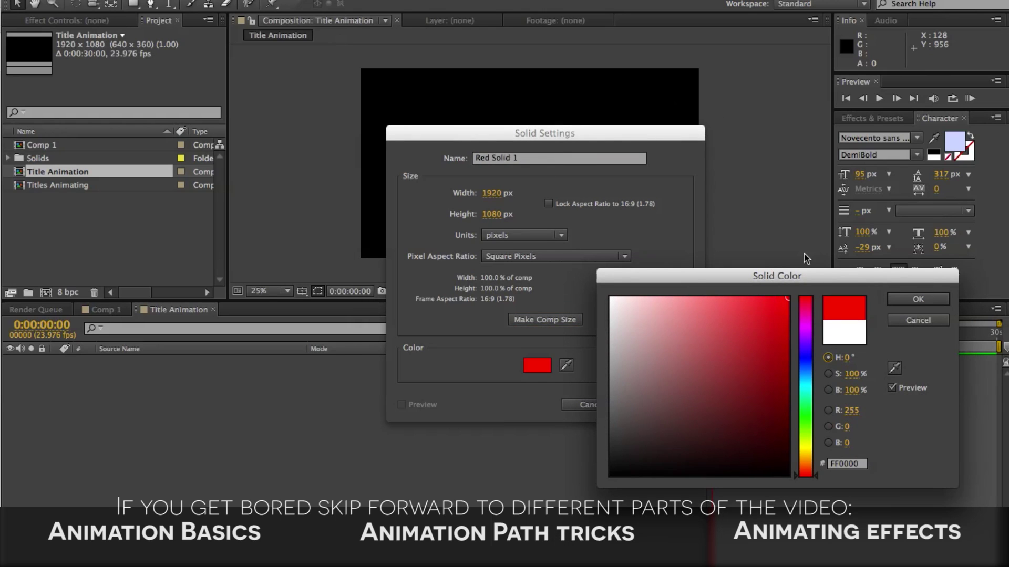
left_click_drag(649, 311, 609, 297)
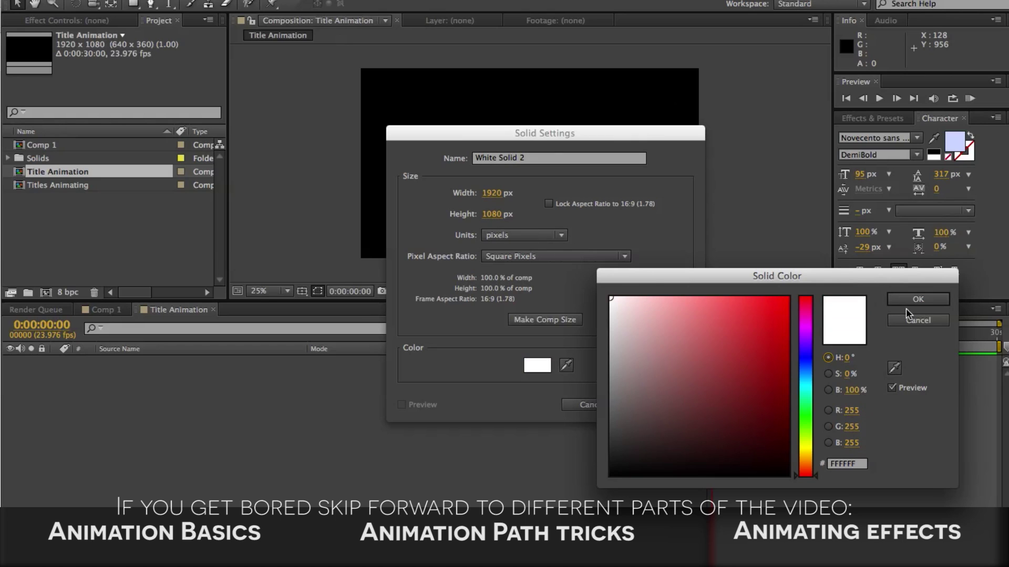
left_click(916, 299)
left_click(662, 405)
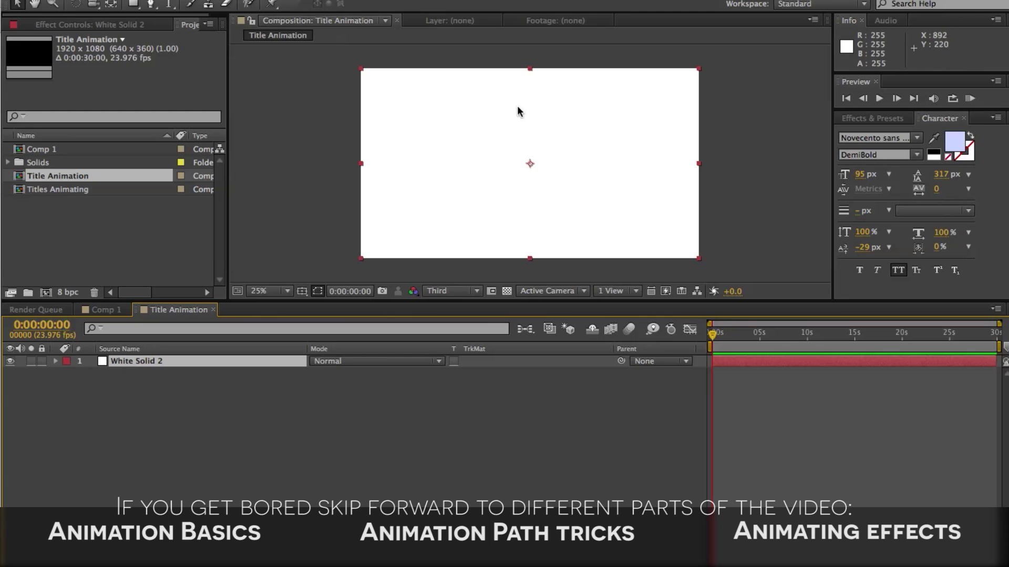
Find the Ramp effect by searching for "ramp" and apply it to the white solid
left_click(871, 119)
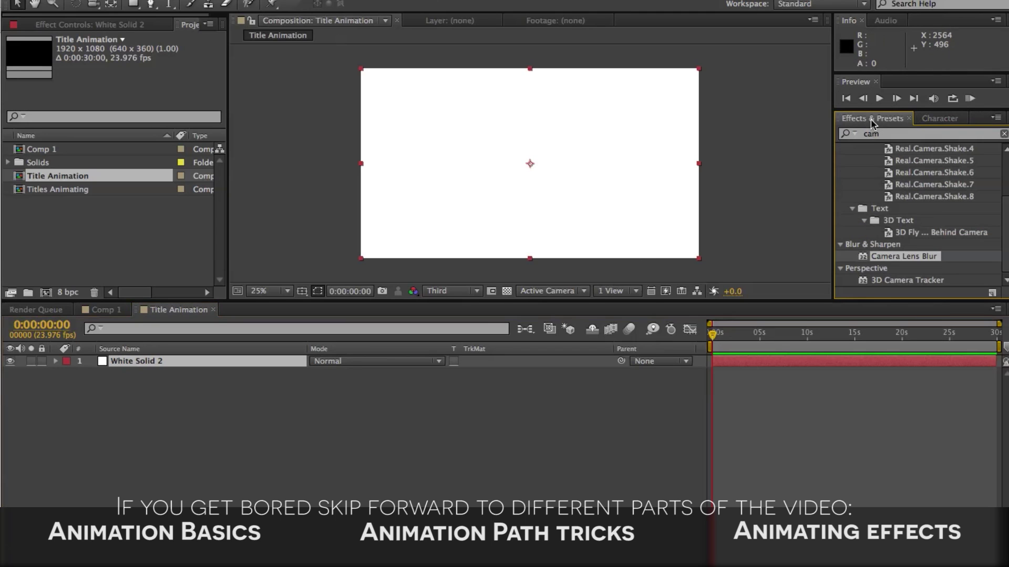
left_click(886, 134)
key("BackSpace")
left_click(848, 133)
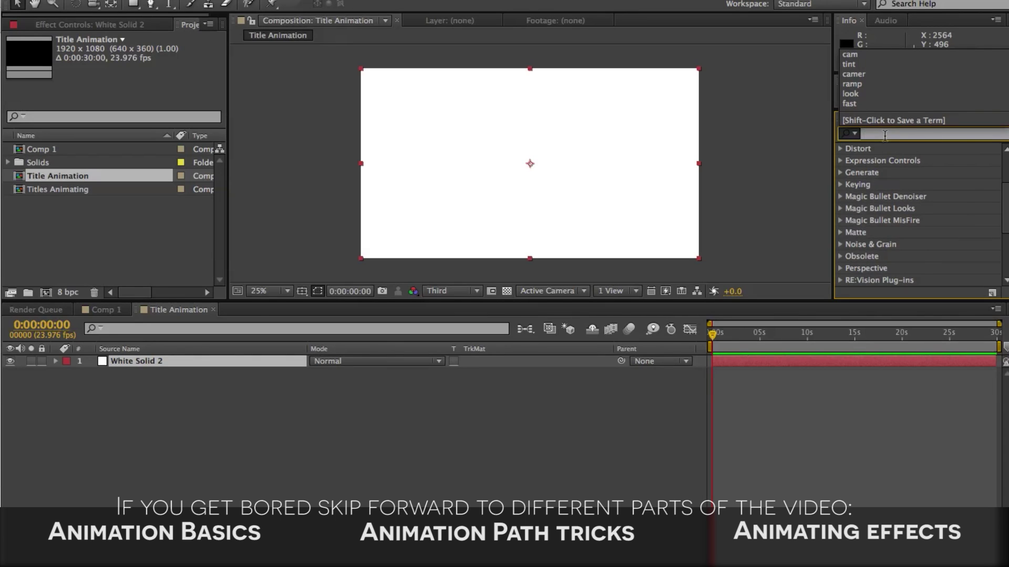
type("ramp")
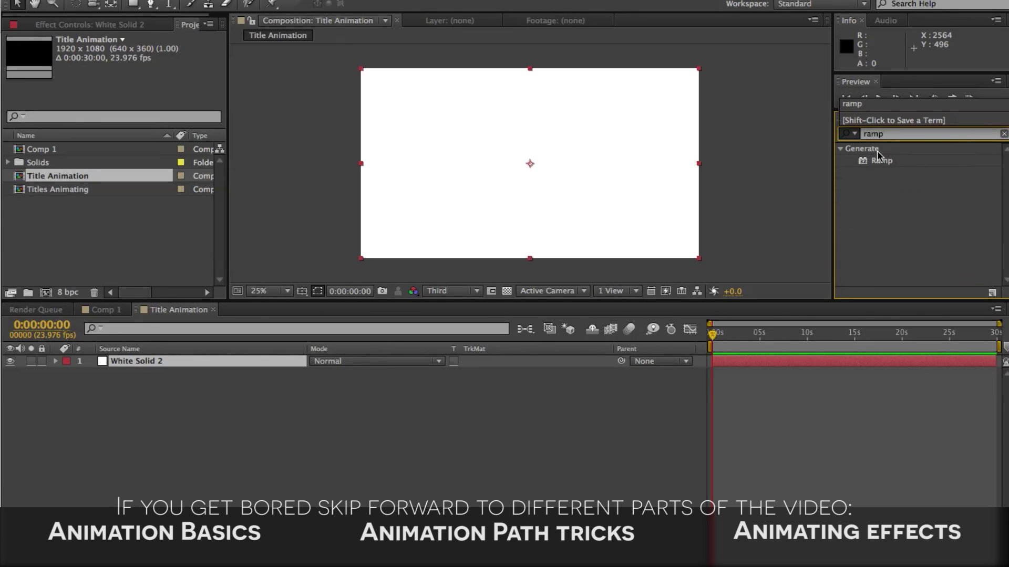
left_click(876, 163)
left_click_drag(850, 164, 605, 140)
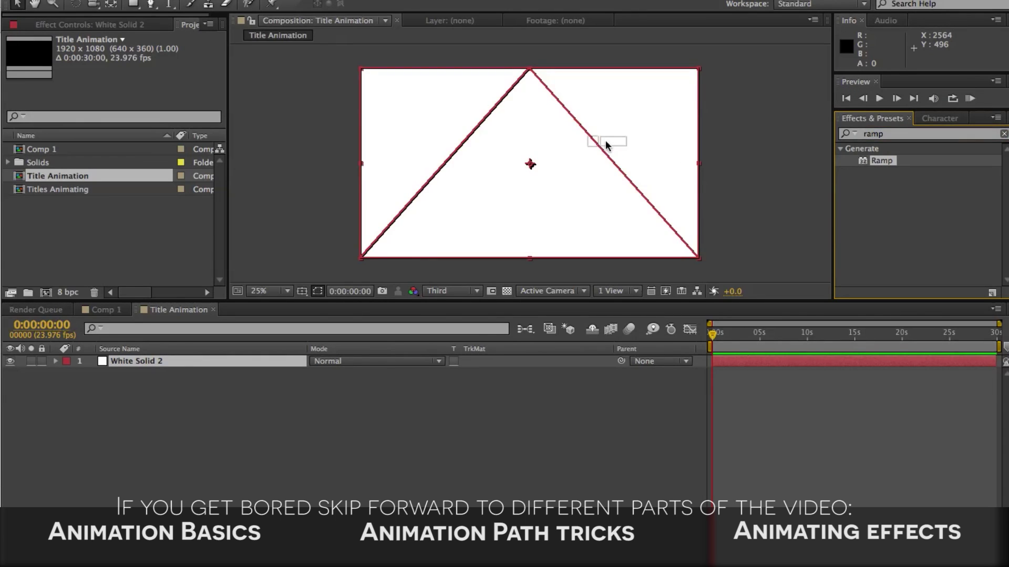
left_click_drag(509, 131, 562, 193)
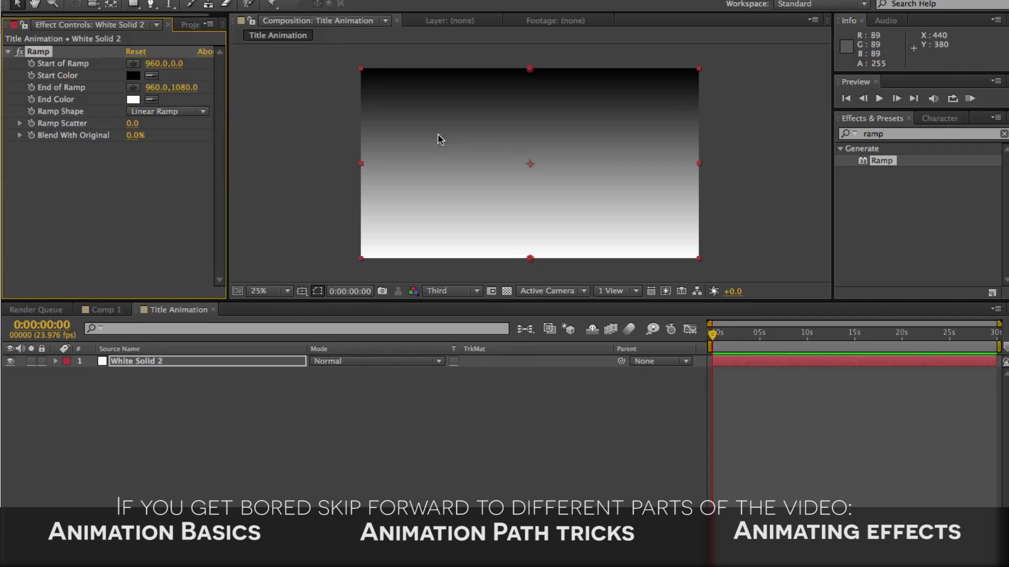
Set the ramp's end color to grey 8C8C8C and its start color to white
left_click(133, 100)
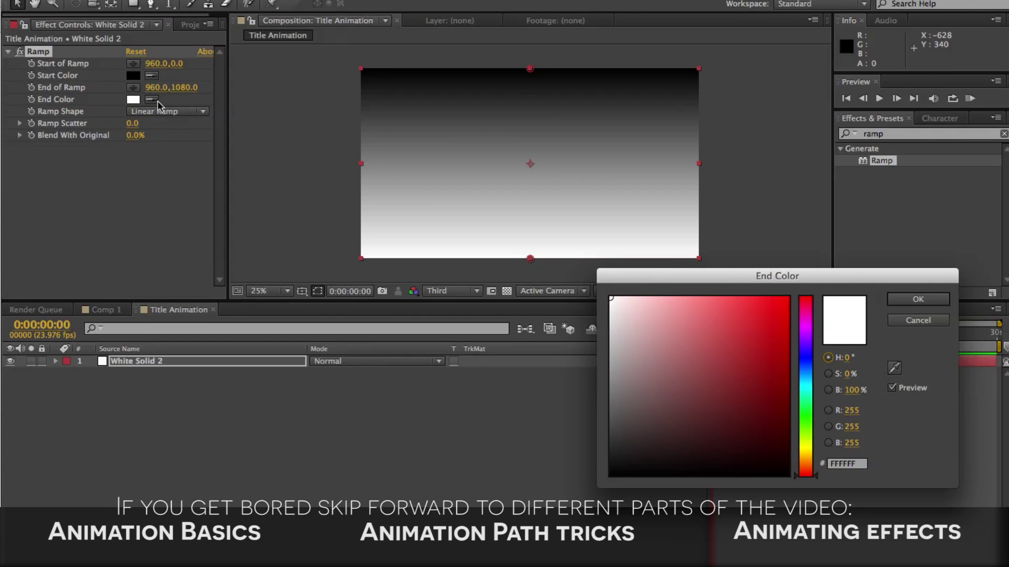
mouse_move(635, 394)
left_mouse_down()
mouse_move(560, 397)
mouse_move(552, 378)
mouse_move(571, 379)
left_mouse_up()
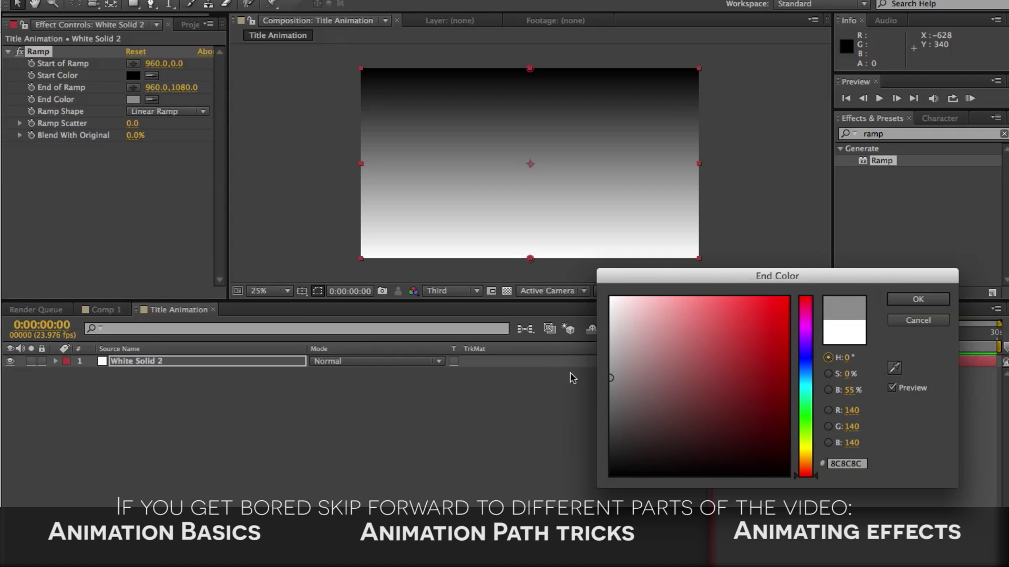
left_click(924, 302)
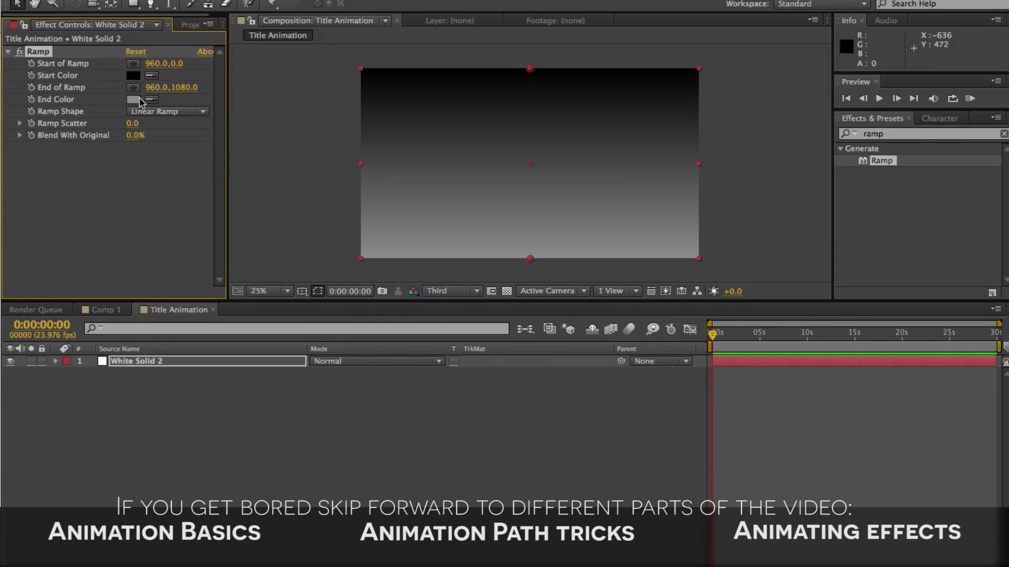
left_click(134, 76)
left_click_drag(694, 369, 610, 298)
left_click(918, 299)
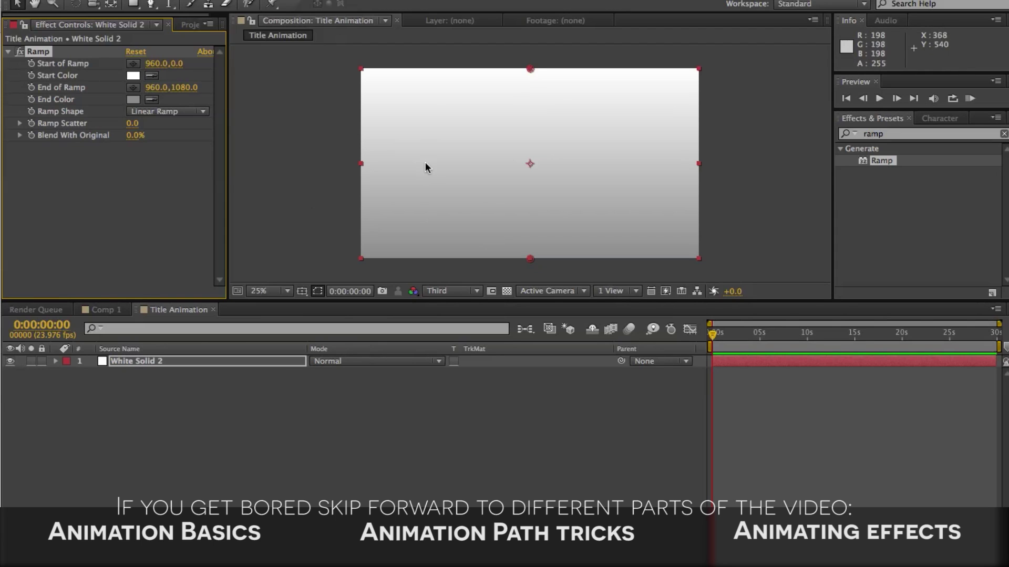
Add a text layer reading "ANIMATION" in the upper middle of the composition
left_click(169, 5)
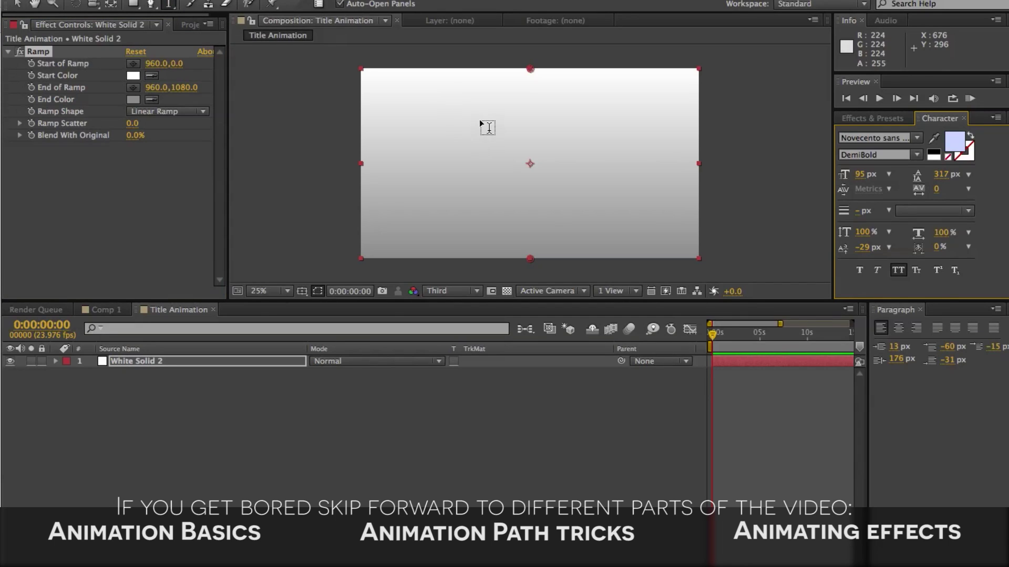
left_click(494, 126)
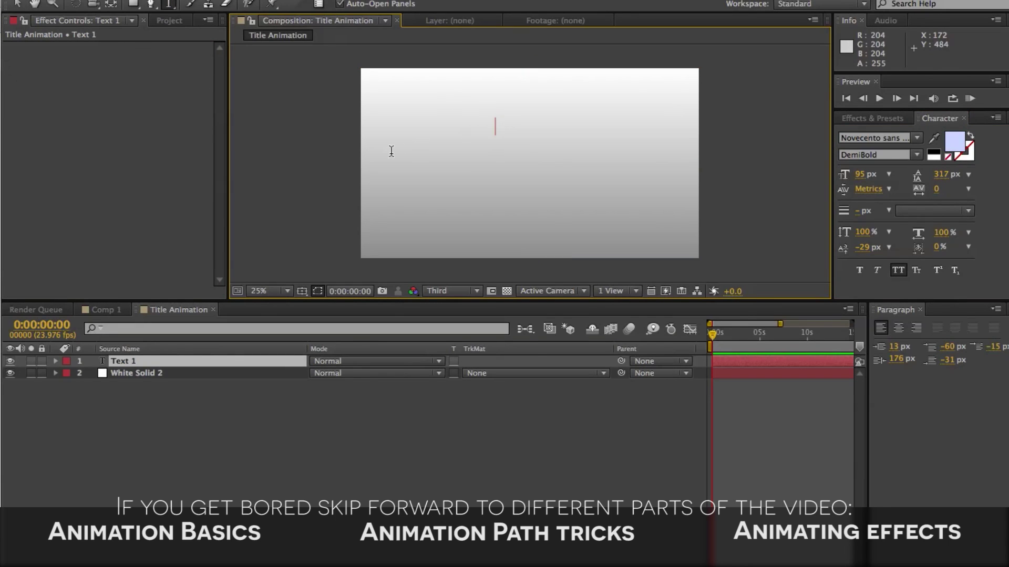
type("ANIMATION")
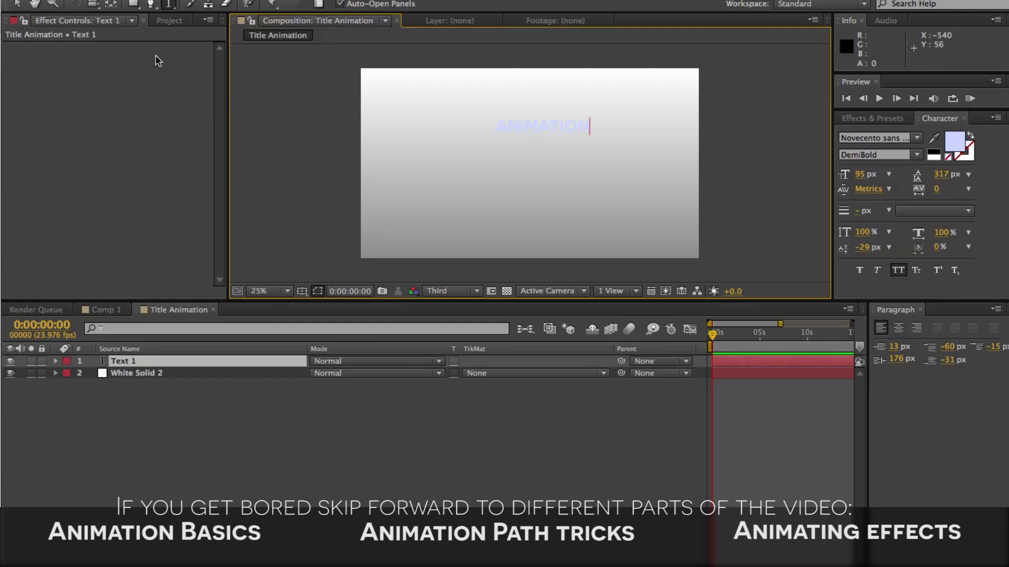
left_click(17, 4)
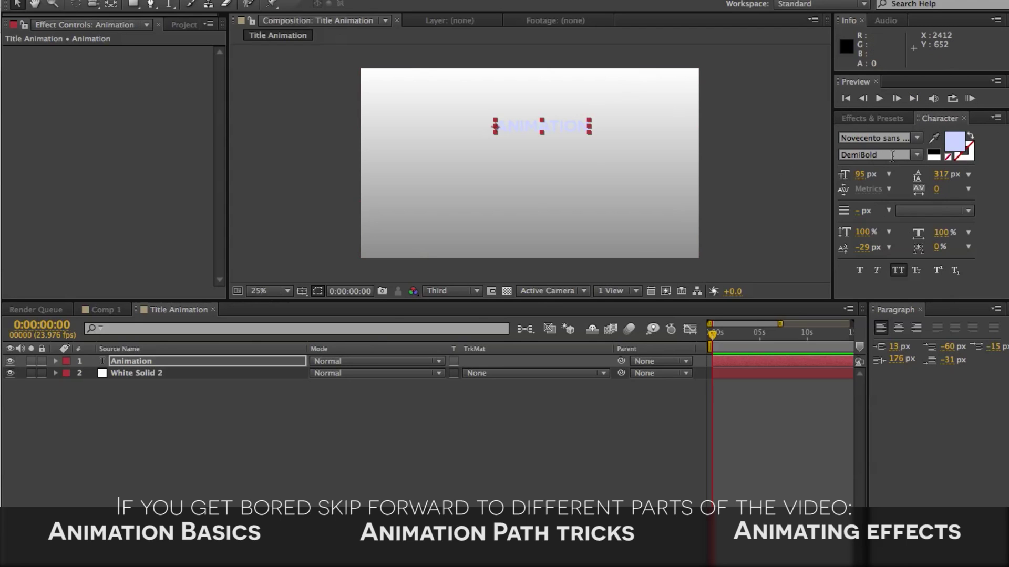
Change the title text's color to black and move it closer to the composition's center, to about 704, 460
left_click(955, 141)
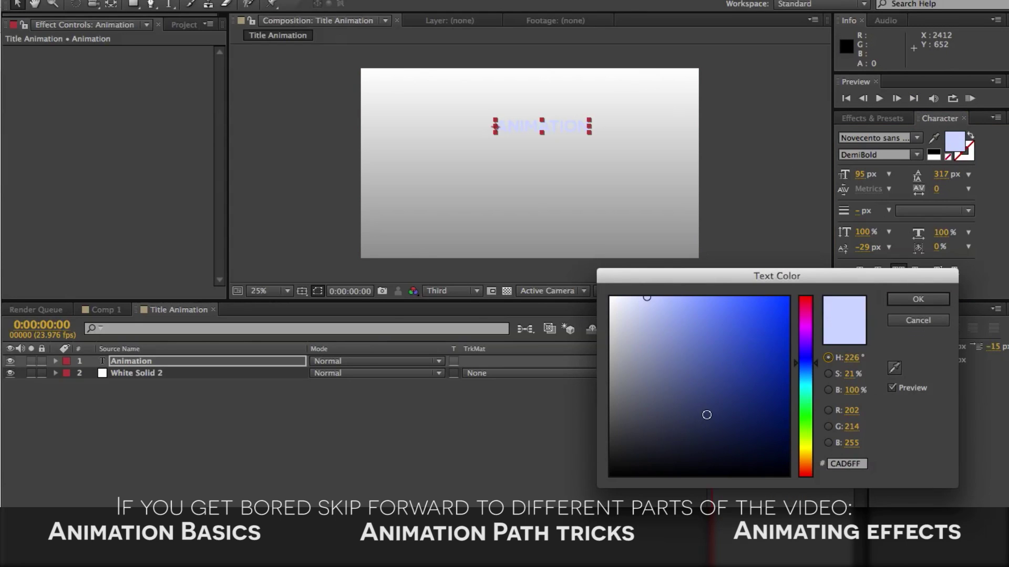
left_click_drag(707, 415, 609, 476)
left_click(918, 299)
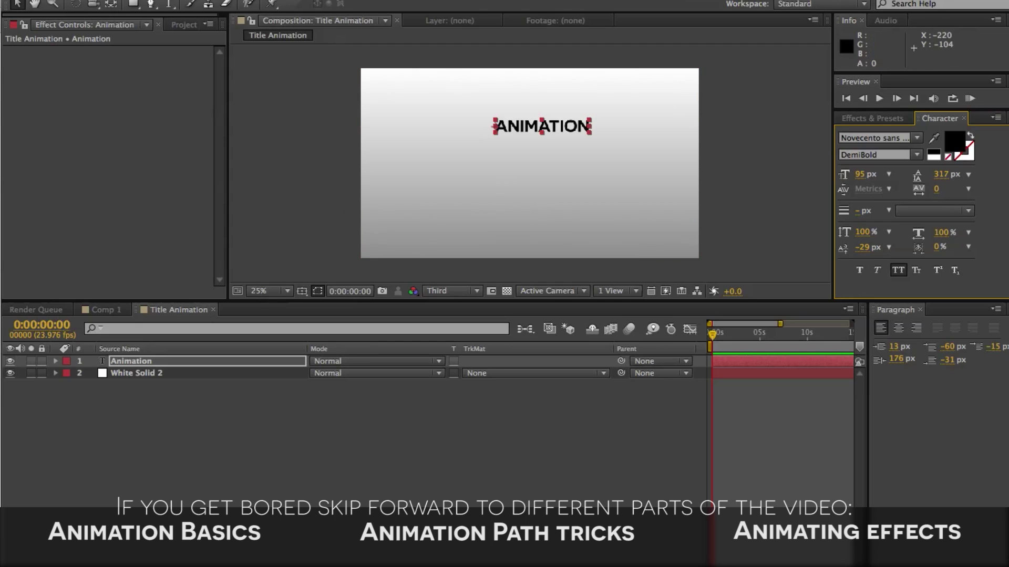
left_click(527, 136)
left_click_drag(527, 137, 508, 152)
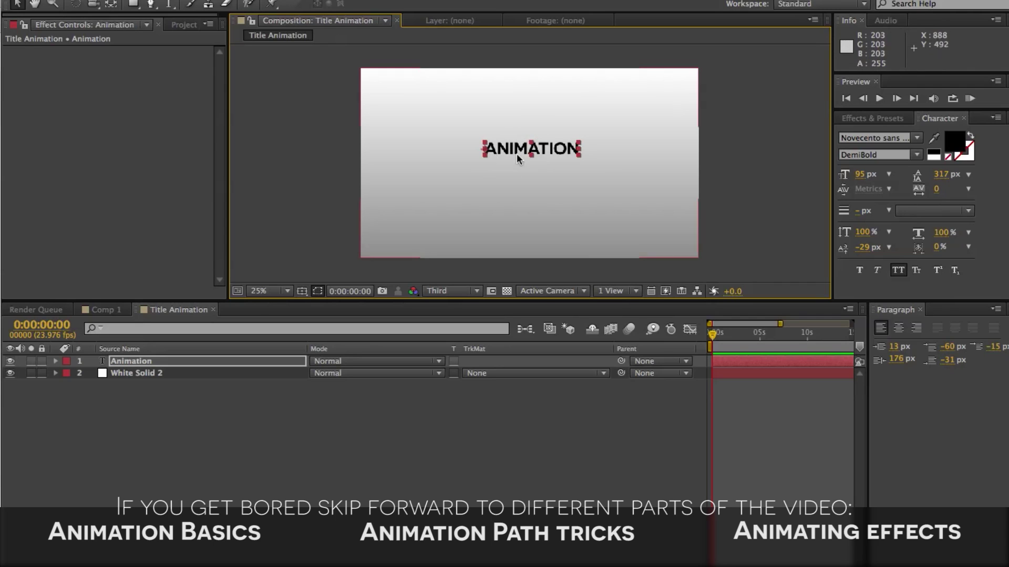
Expand the Animation text layer's Transform group and go through its properties, including Scale, Rotation and Opacity
left_click(55, 362)
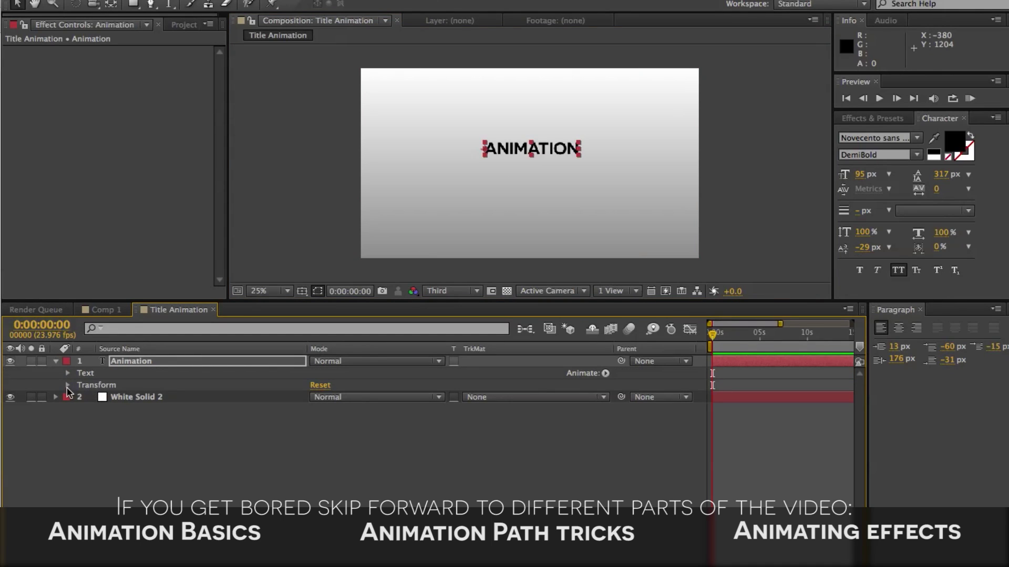
left_click(68, 386)
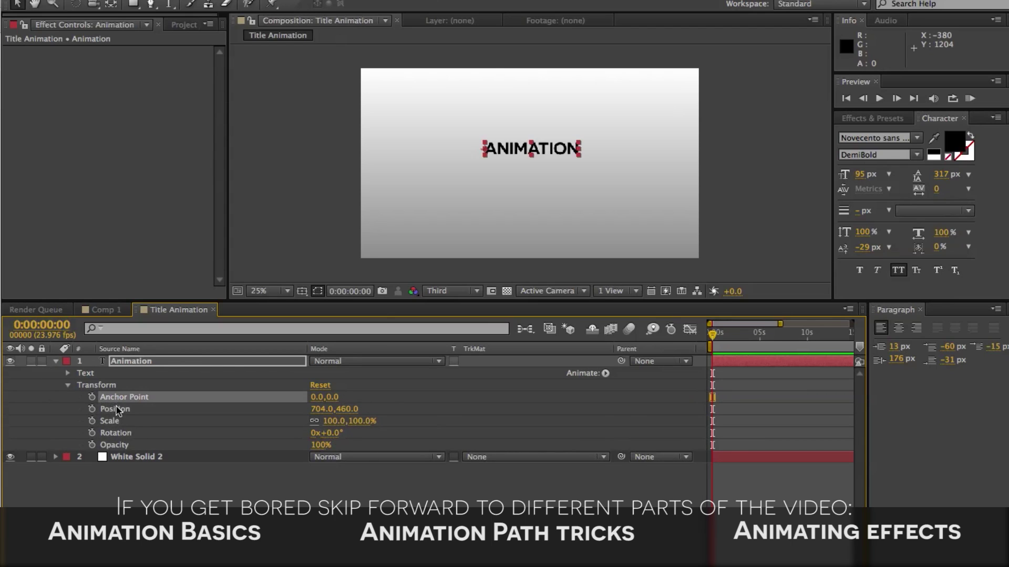
left_click(119, 423)
left_click(123, 435)
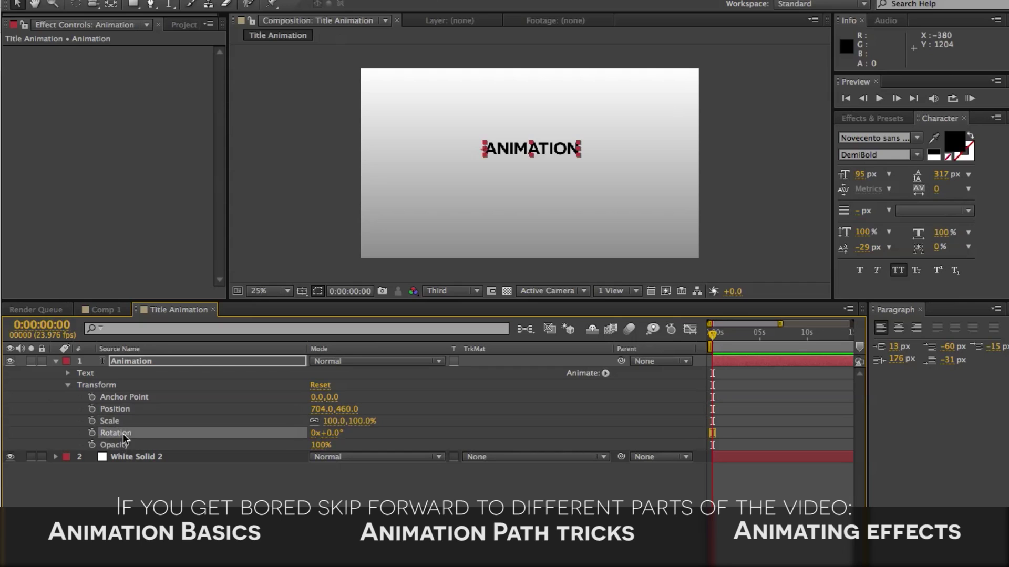
left_click(124, 446)
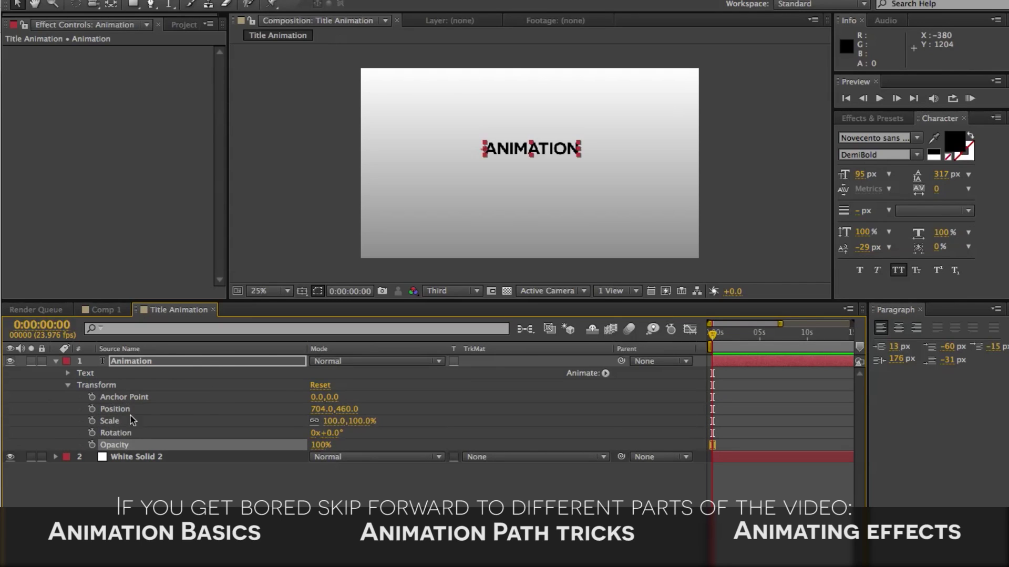
left_click(126, 361)
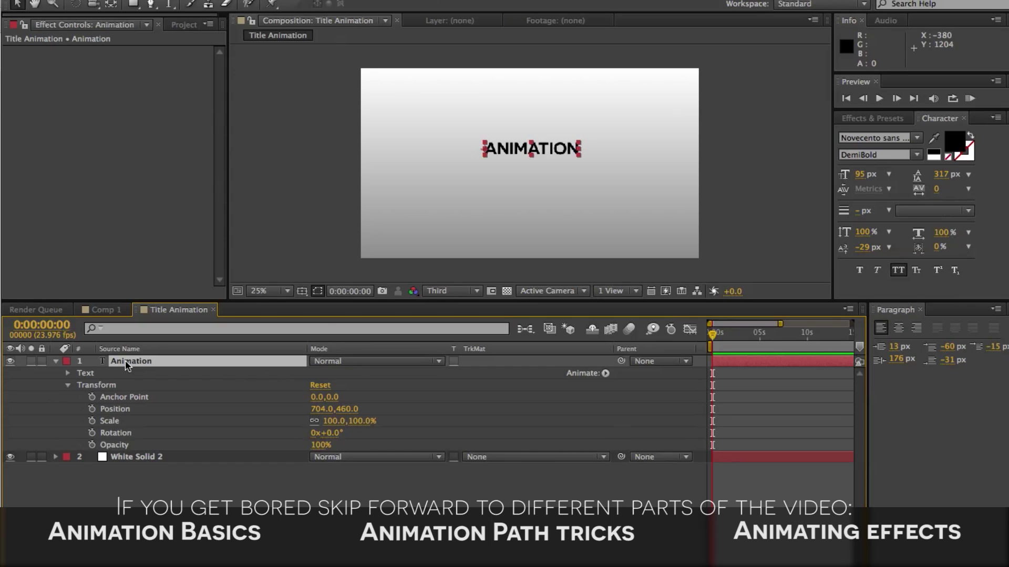
Show the Animation layer's Position, Rotation, Scale, Opacity and Anchor Point one at a time, and reopen its full Transform group
key("p")
key("r")
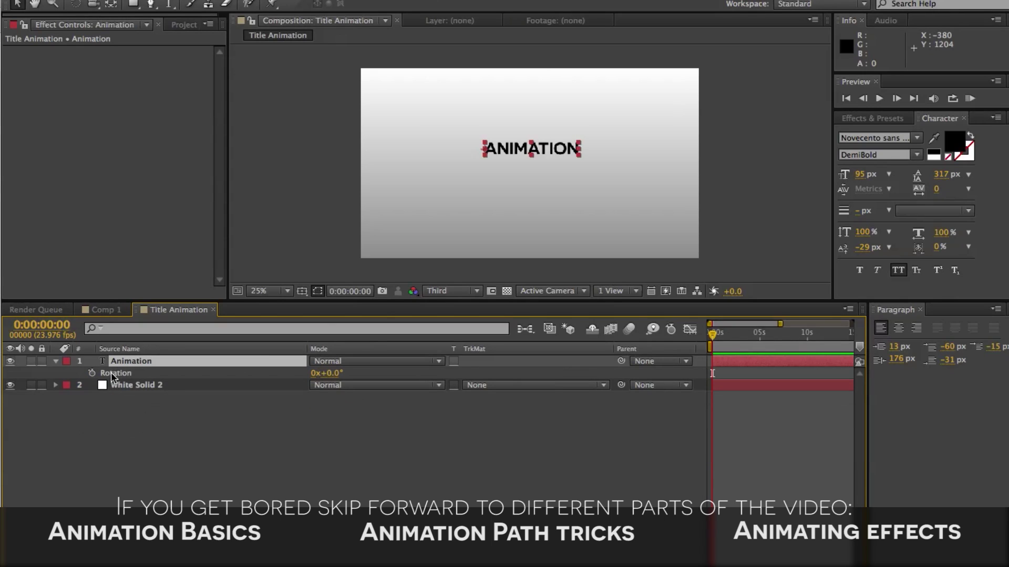
key("s")
key("t")
key("a")
left_click(56, 361)
Select the title's Anchor Point property and set the composition's preview resolution to Full
key("period")
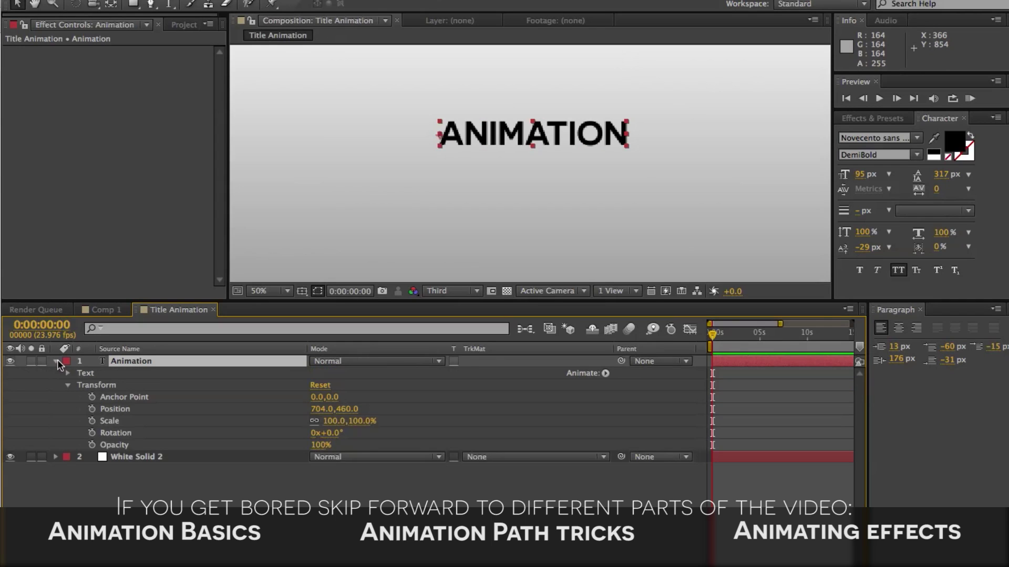
left_click(126, 398)
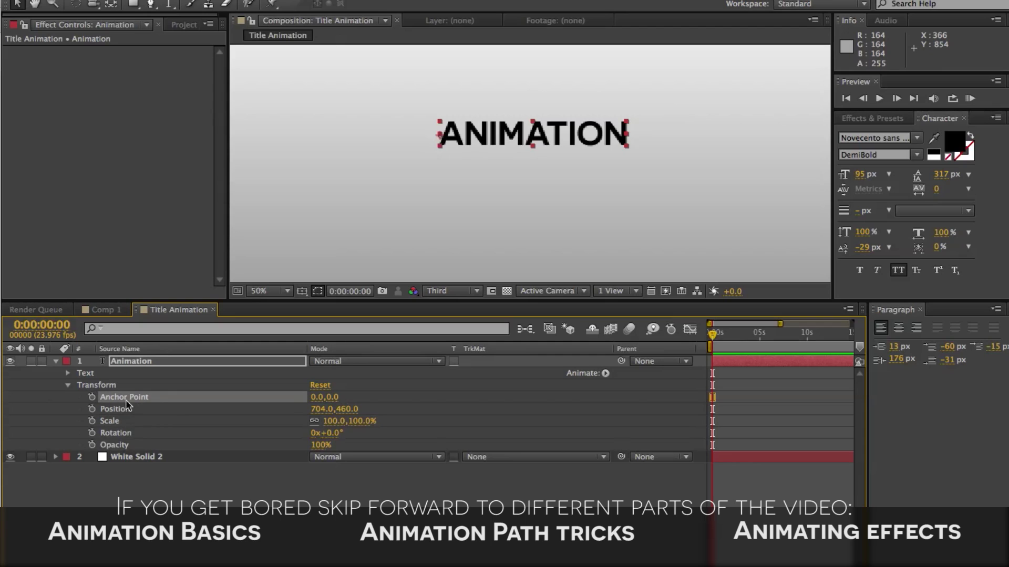
key("period")
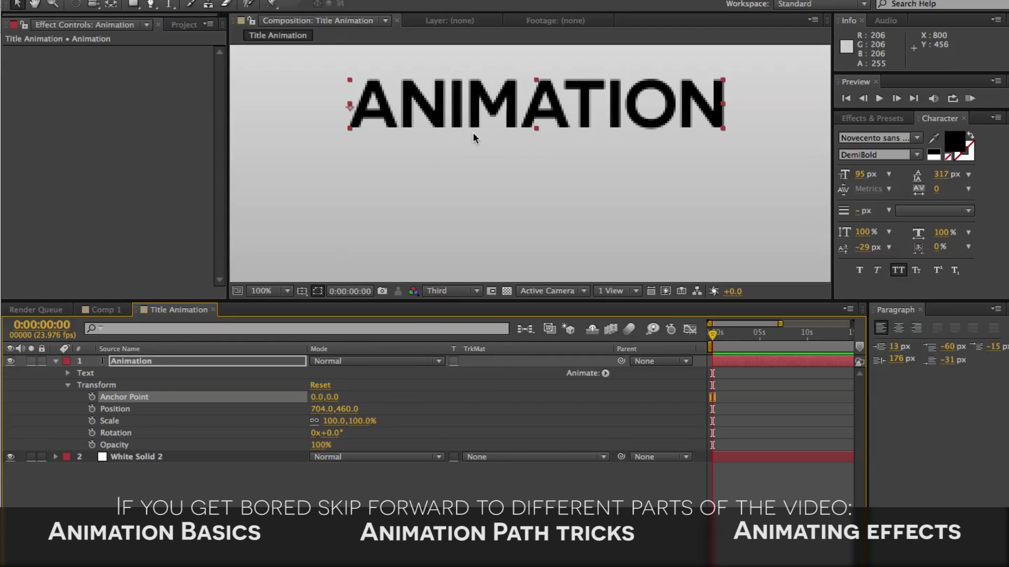
left_click(452, 290)
left_click(432, 319)
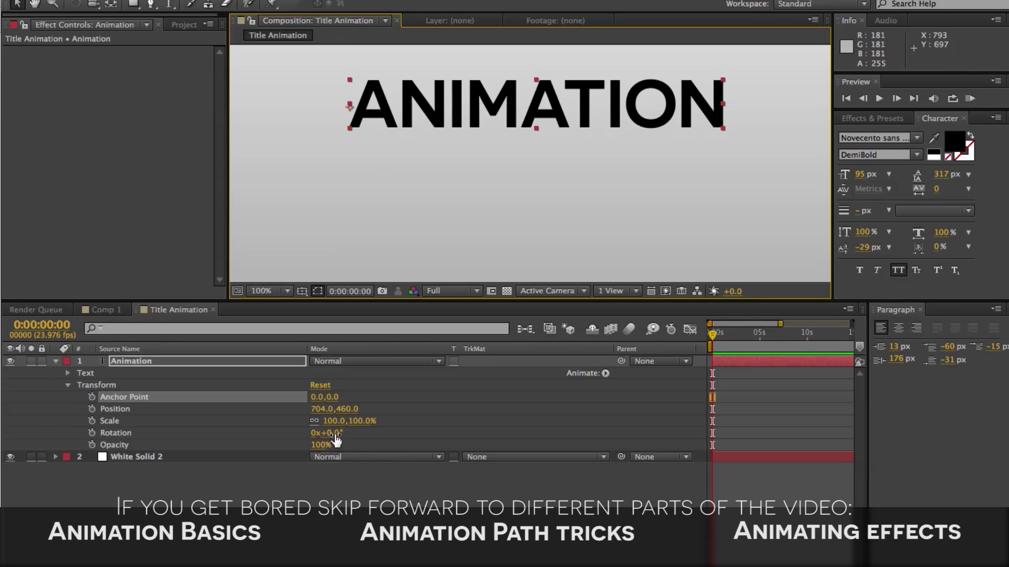
Try rotating the title 152° around its left-end anchor point and set the rotation back to 0°
left_click_drag(334, 433, 385, 434)
left_click(351, 436)
type("152")
key("Return")
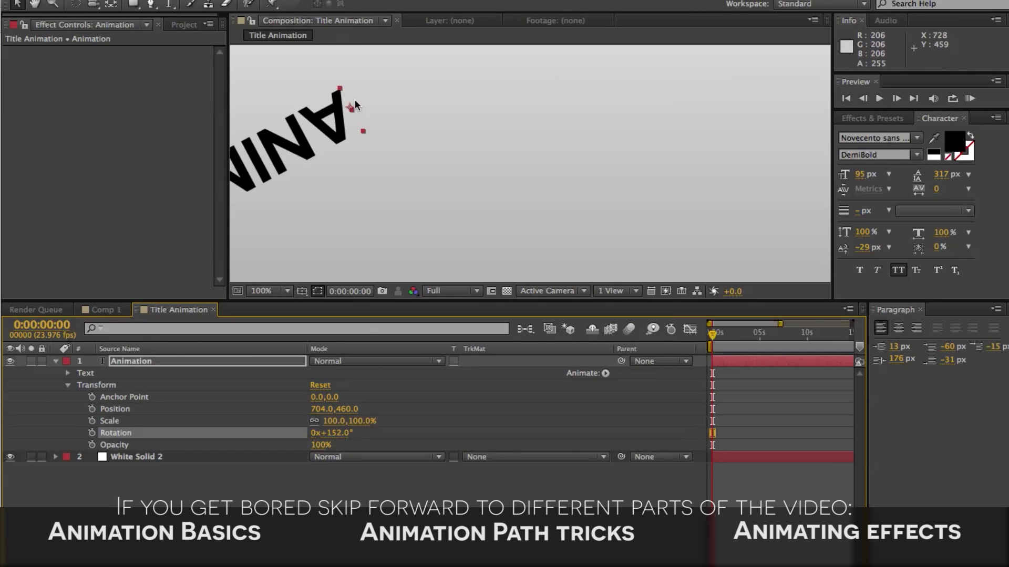
left_click(336, 433)
type("0")
key("Return")
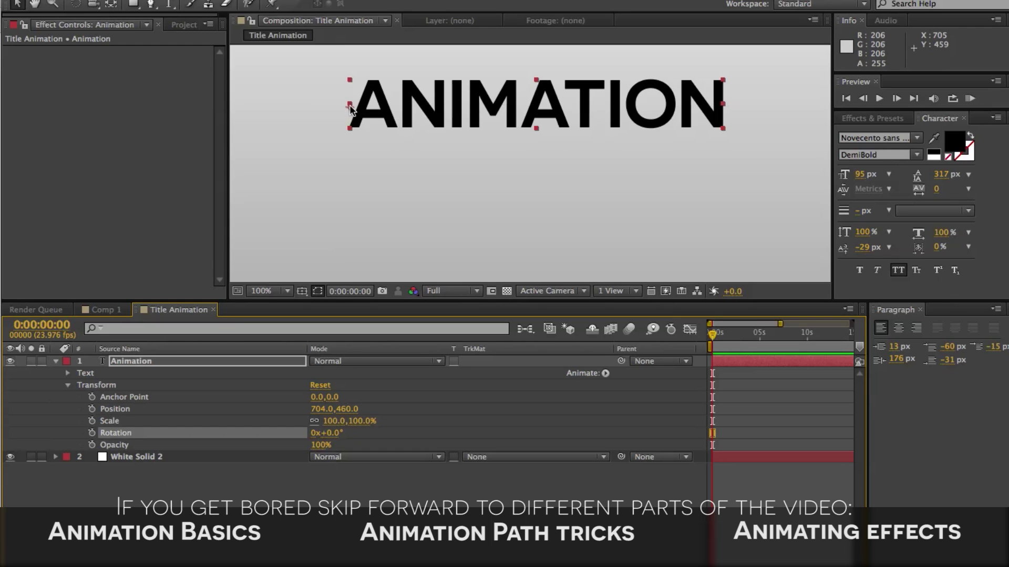
Shift the title to about 685, 472 and move its anchor point to the text's center with the Pan Behind tool
left_click_drag(349, 105, 356, 129)
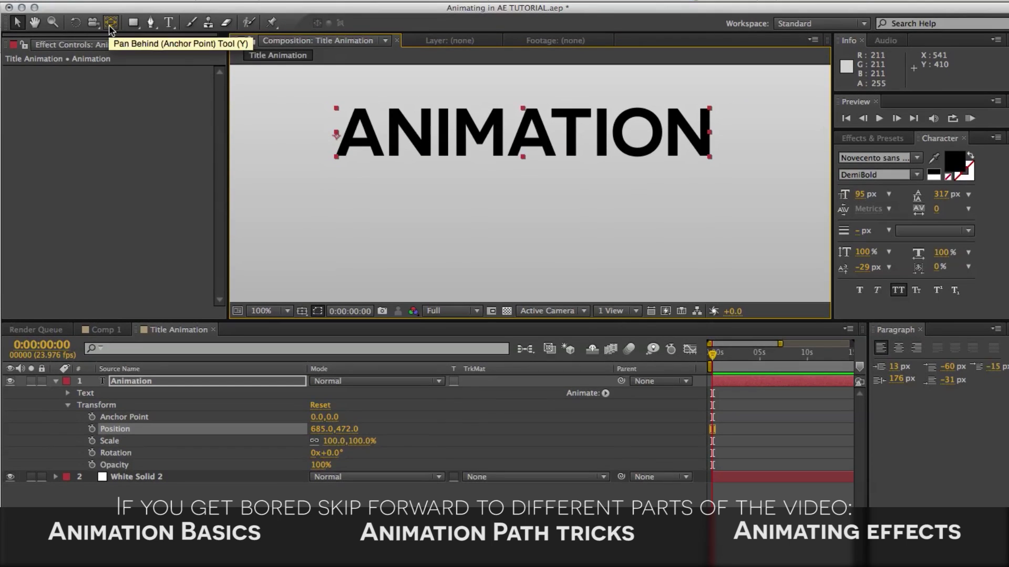
left_click(112, 4)
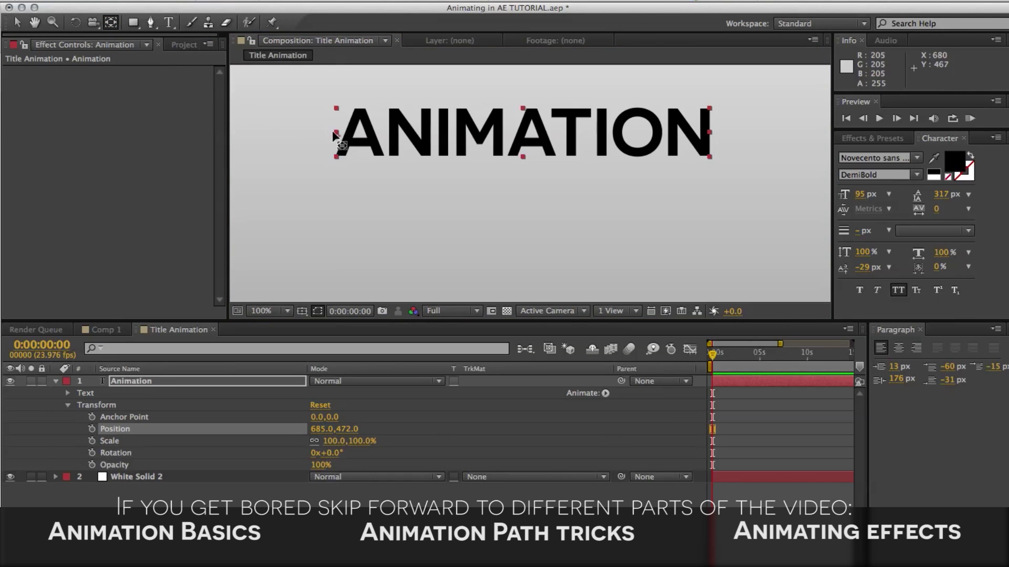
left_click_drag(336, 131, 524, 133)
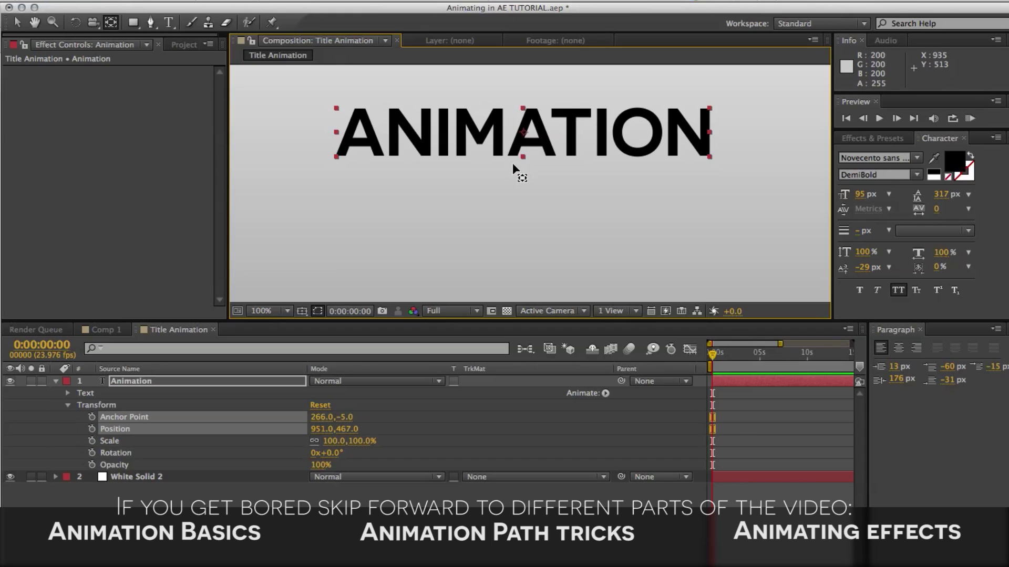
left_click(17, 22)
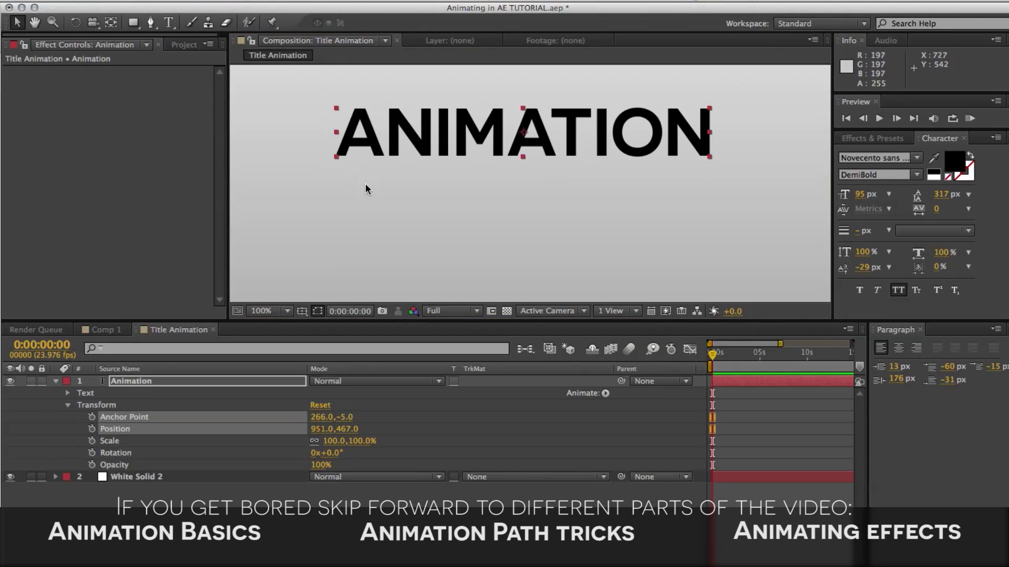
key("y")
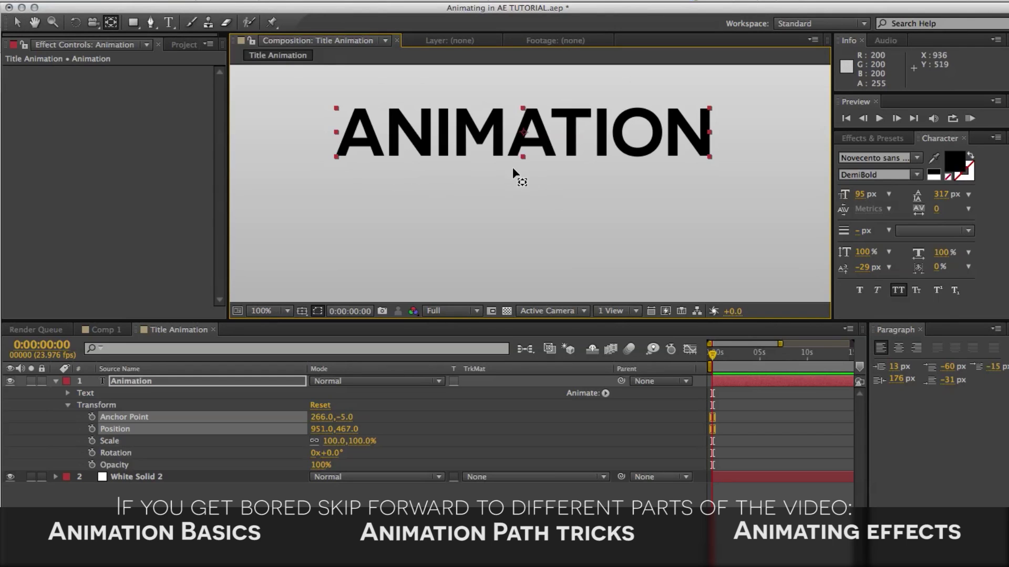
key("v")
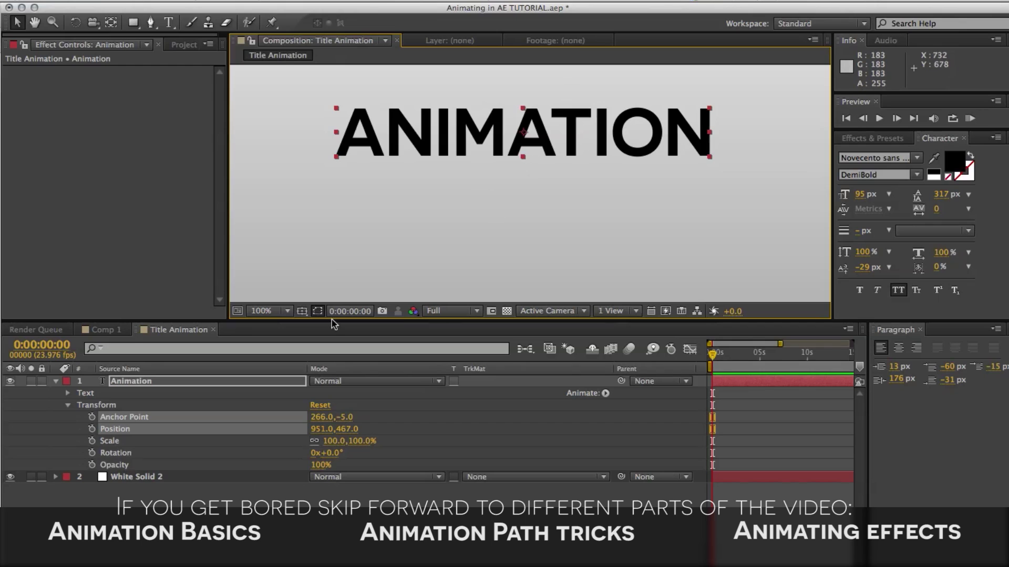
Try rotating the title around its centered anchor point and undo the rotation
left_click_drag(335, 457, 401, 458)
key("super+z")
key("super+z")
key("super+z")
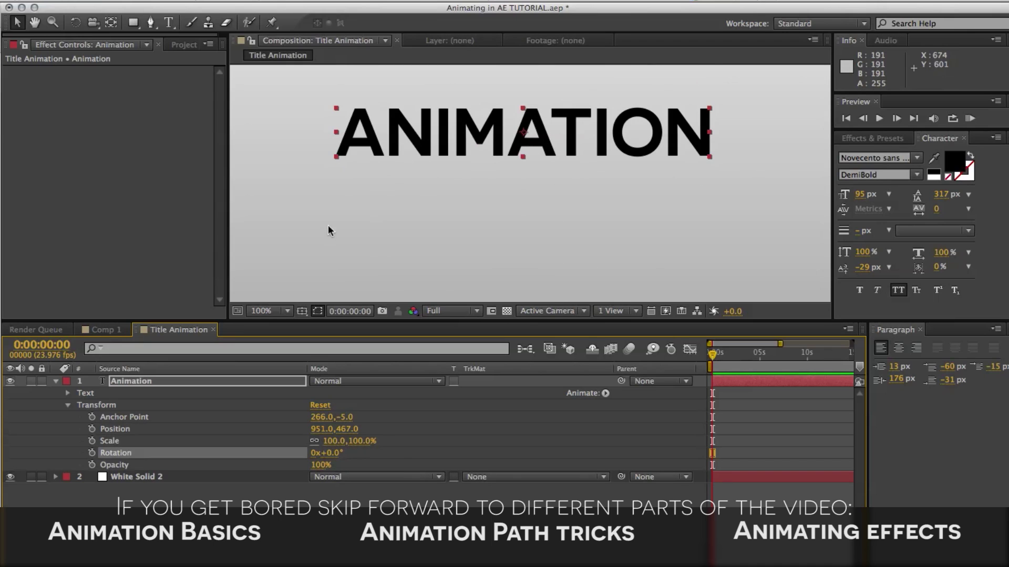
Try several positions for the title across the composition, ending near the center at about 989, 533
left_click(116, 429)
scroll(504, 168, "down", 2)
key("super+z")
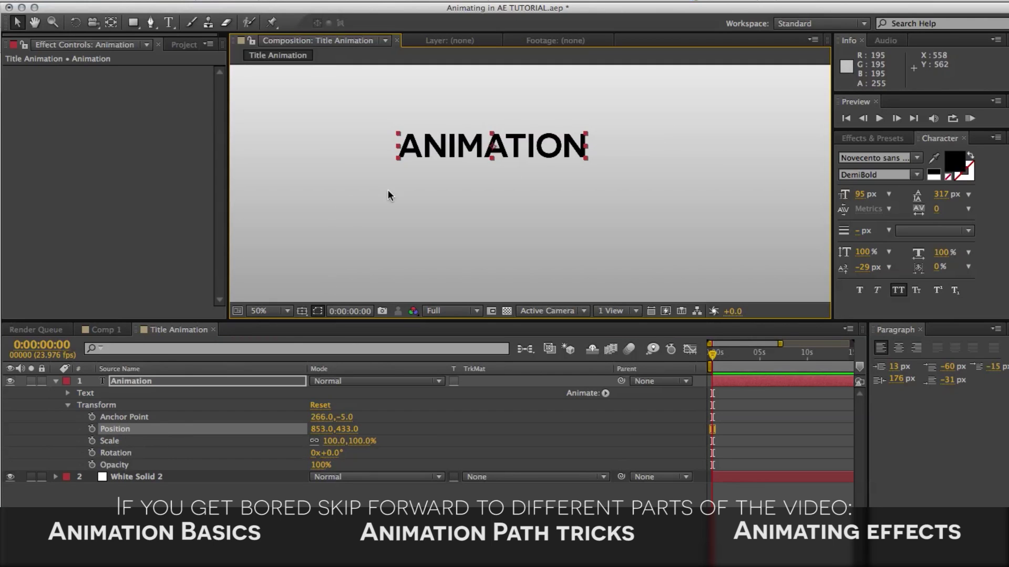
key("comma")
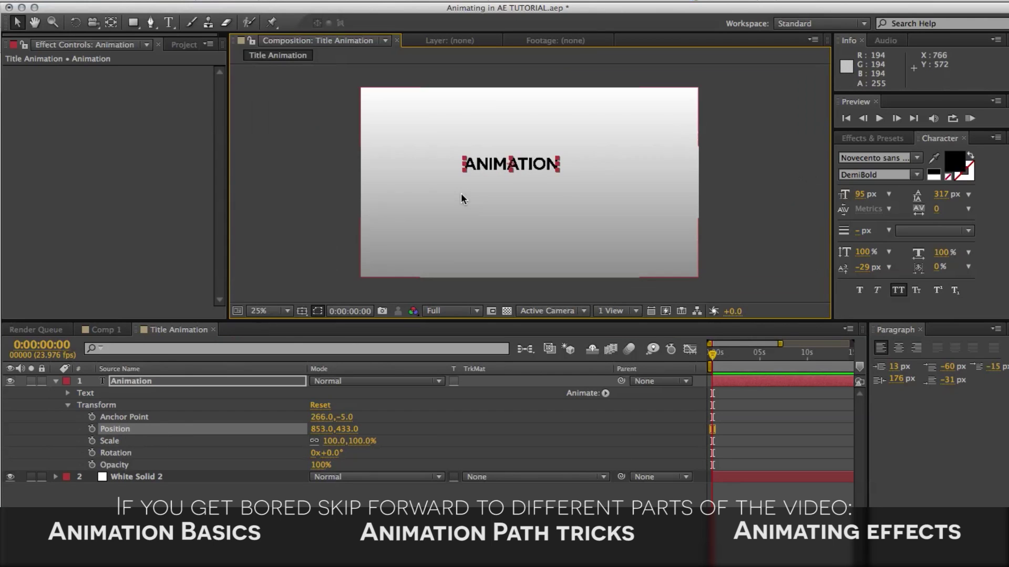
left_click_drag(489, 167, 519, 207)
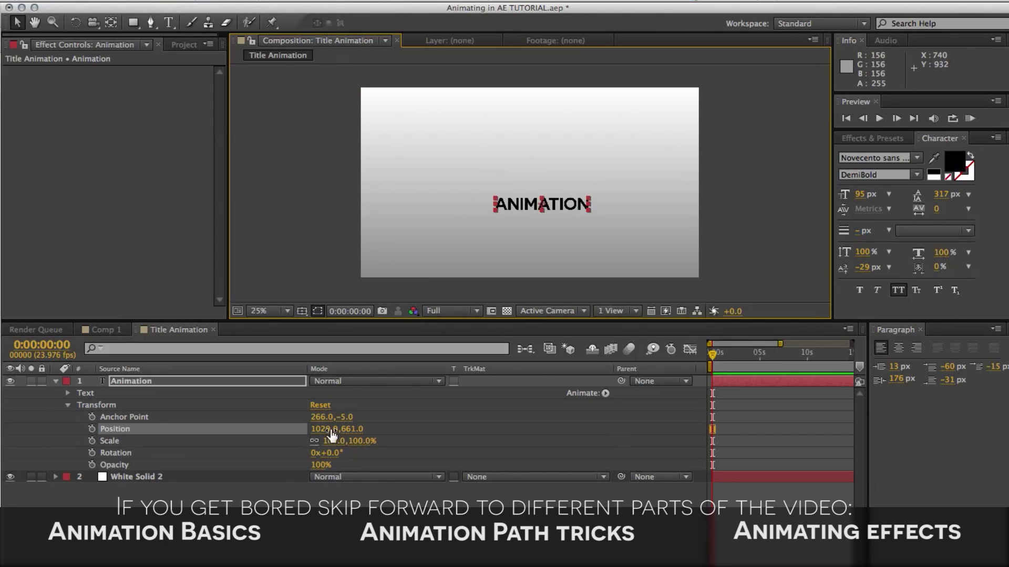
left_click_drag(490, 213, 472, 180)
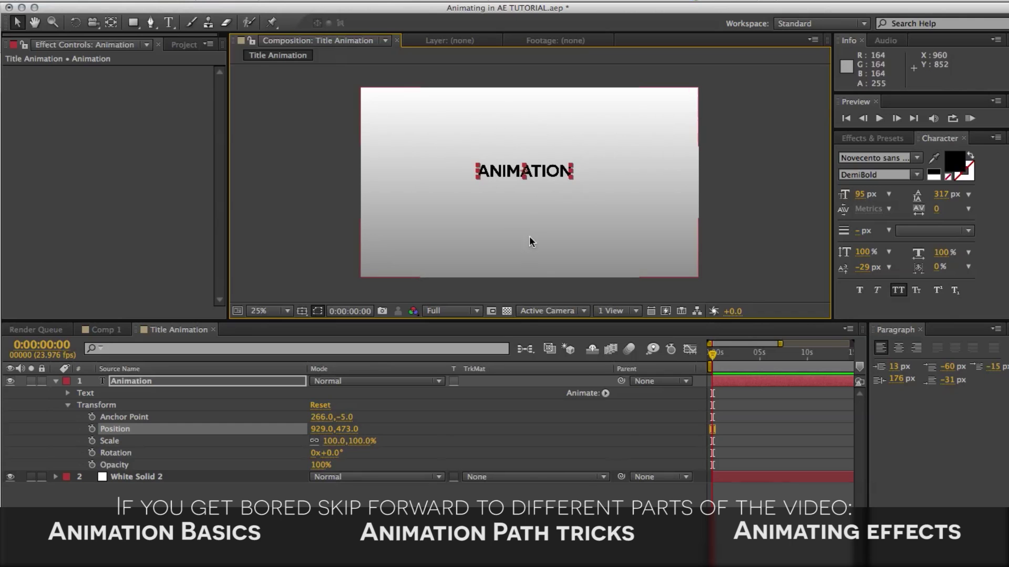
left_click_drag(504, 173, 445, 199)
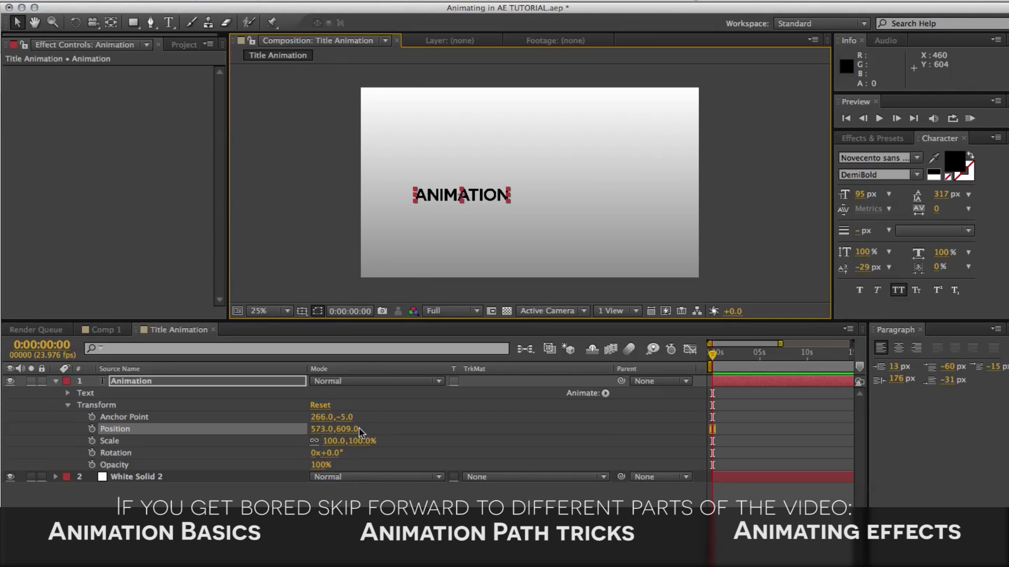
key("ctrl+z")
Try scaling the title to about 197%, 105% and 115%, and set its scale back to 100%
left_click(115, 444)
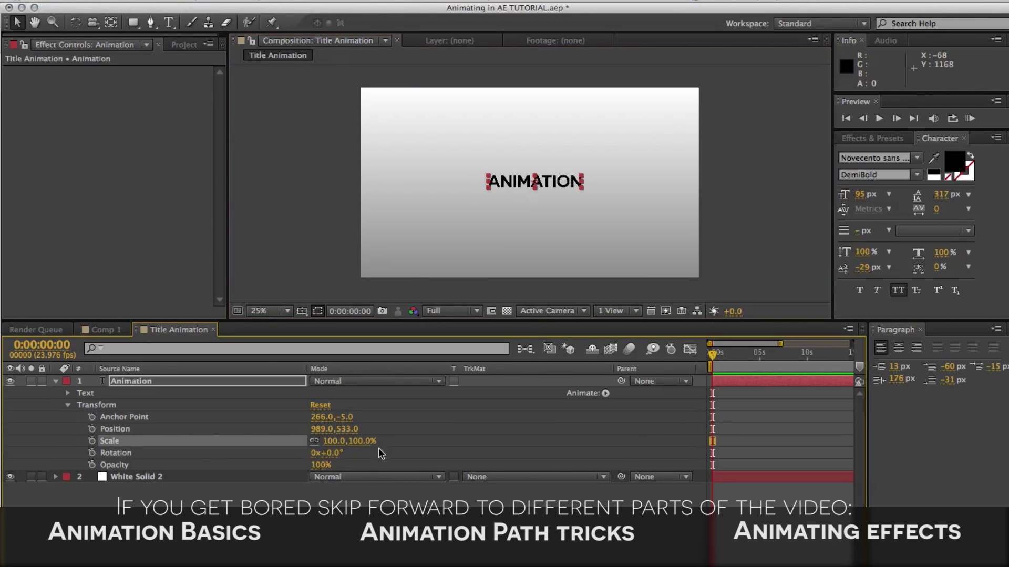
left_click_drag(362, 441, 427, 439)
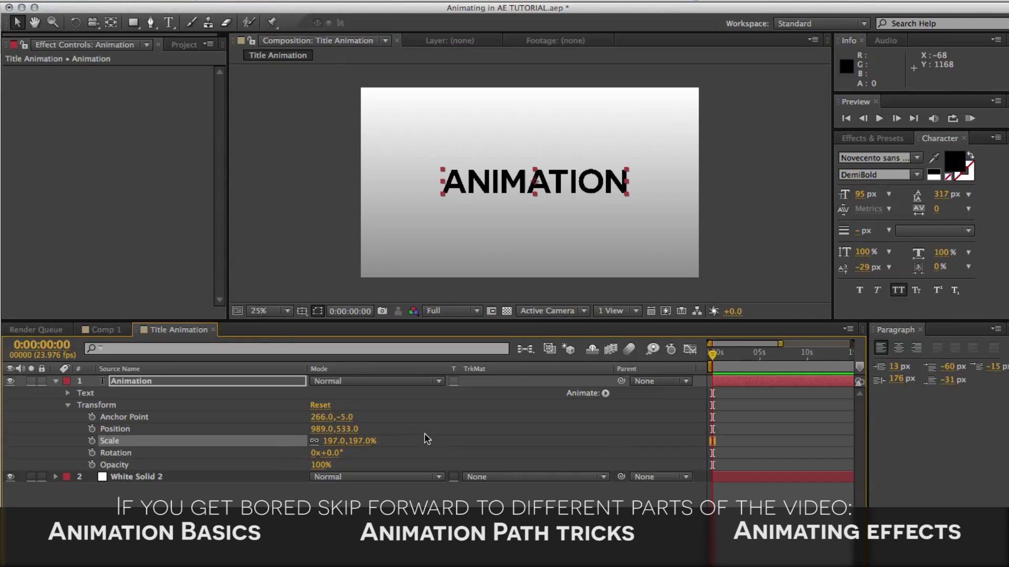
left_click_drag(363, 444, 300, 444)
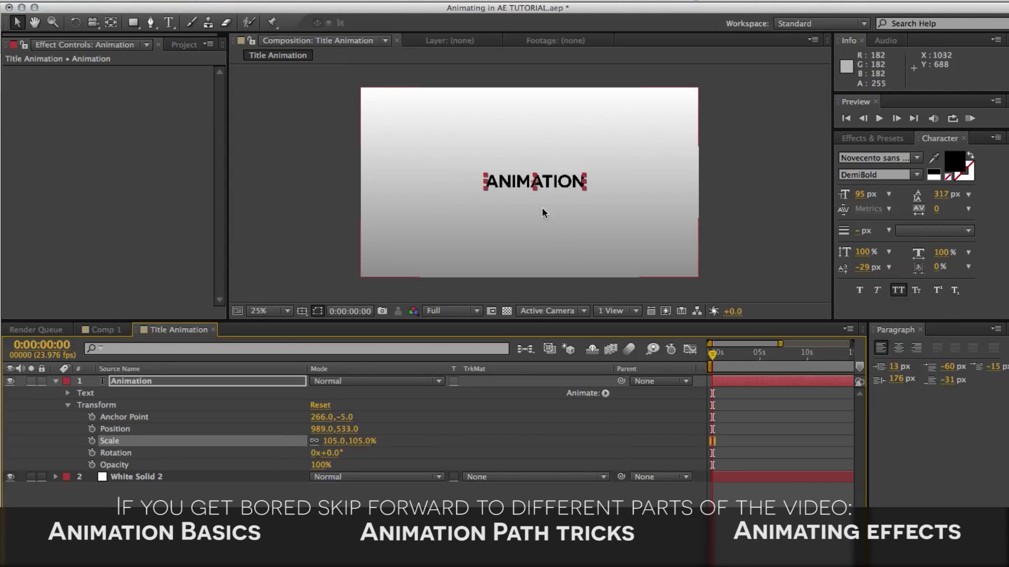
left_click_drag(357, 441, 322, 449)
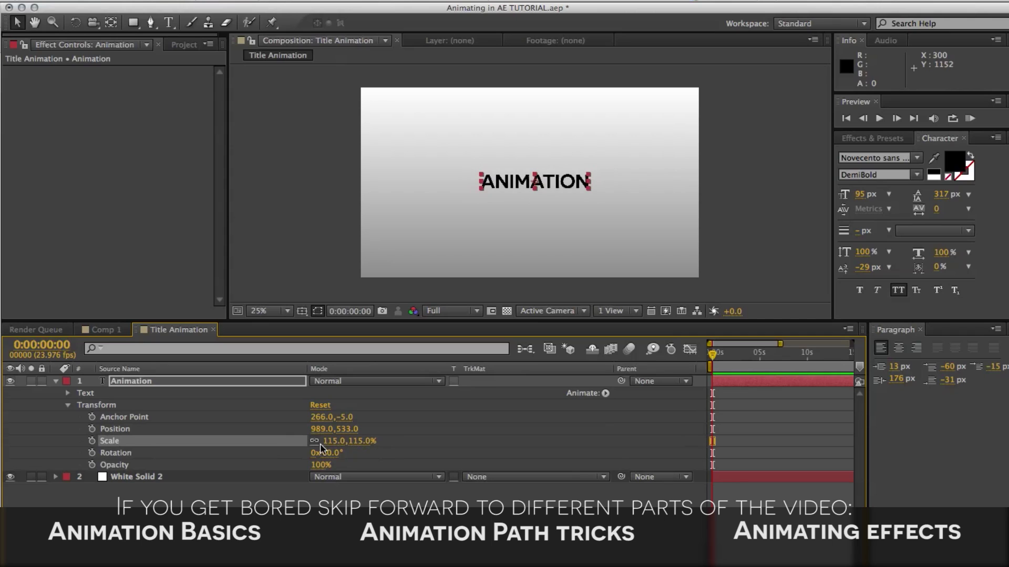
left_click(360, 443)
type("100")
key("Return")
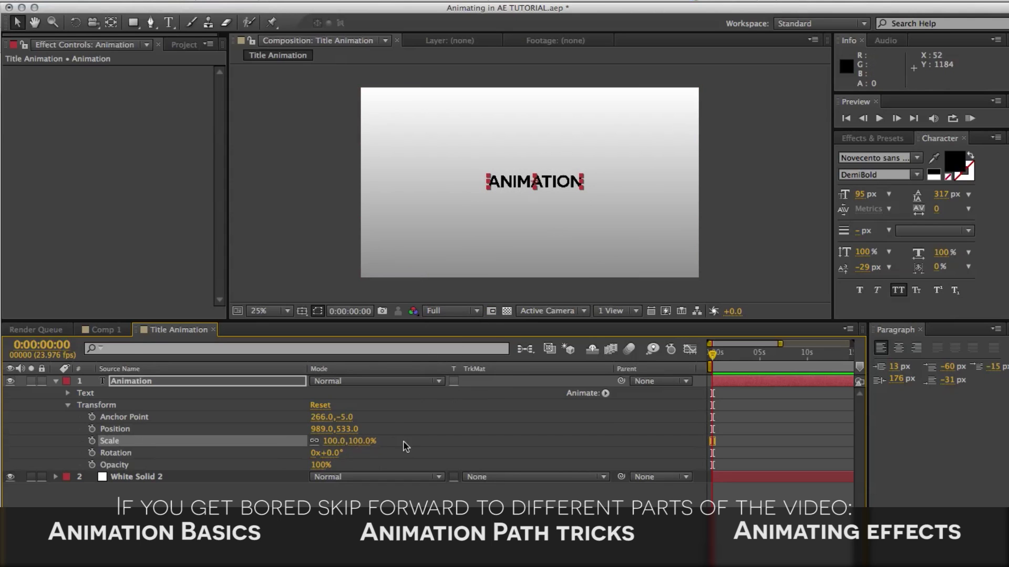
Scale the title to 200% and rotate it to -47°
left_click_drag(360, 442, 415, 442)
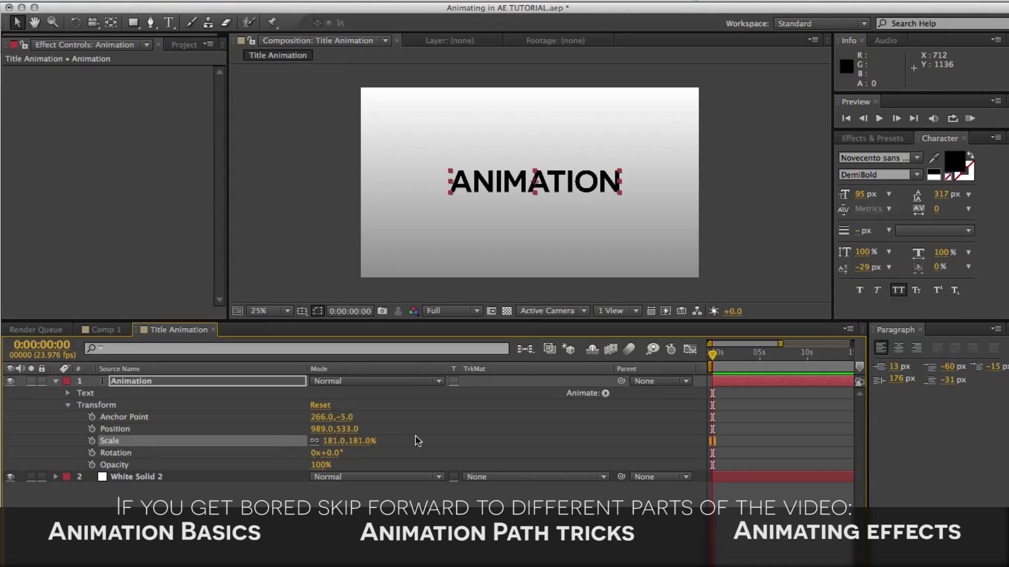
left_click_drag(342, 446, 264, 458)
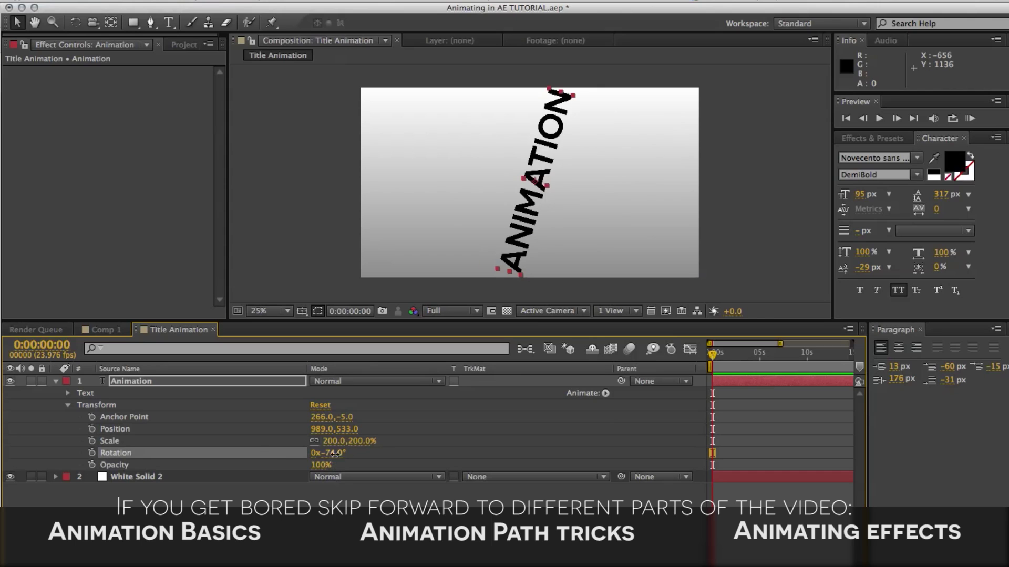
left_click_drag(334, 454, 353, 455)
Try setting the title's opacity to 0% and undo the opacity change
left_click(279, 468)
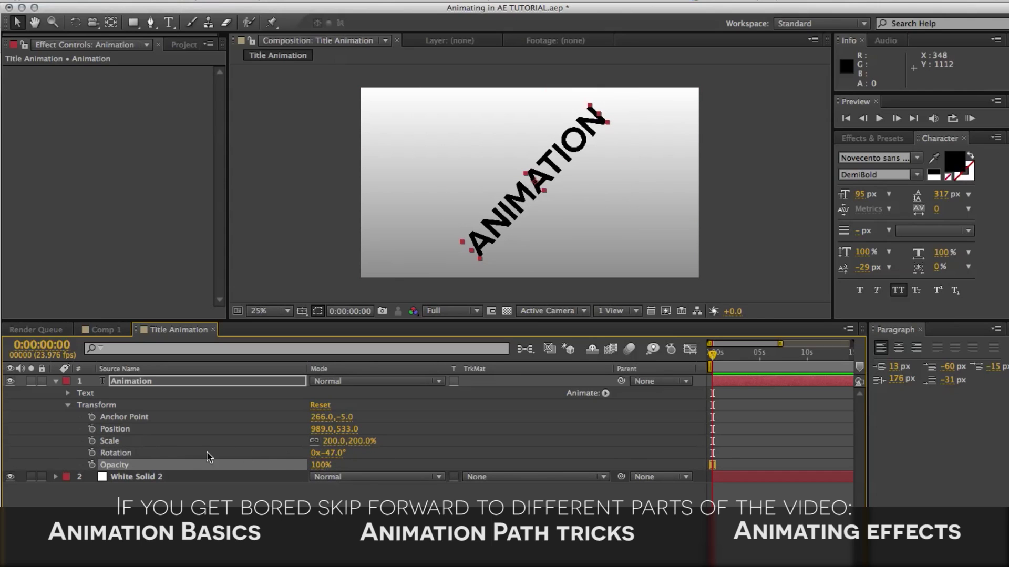
left_click(322, 465)
type("0")
key("Return")
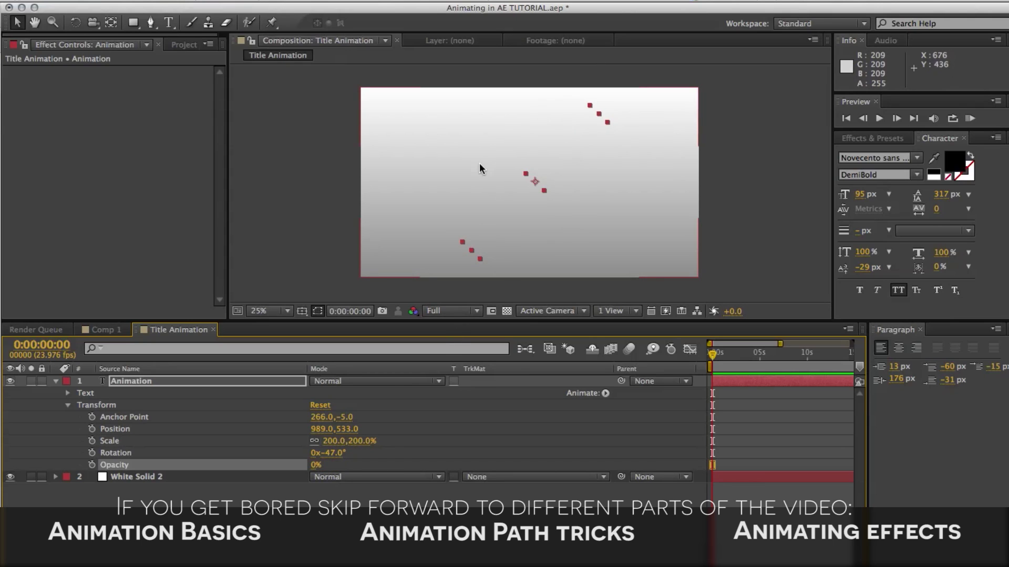
key("super+z")
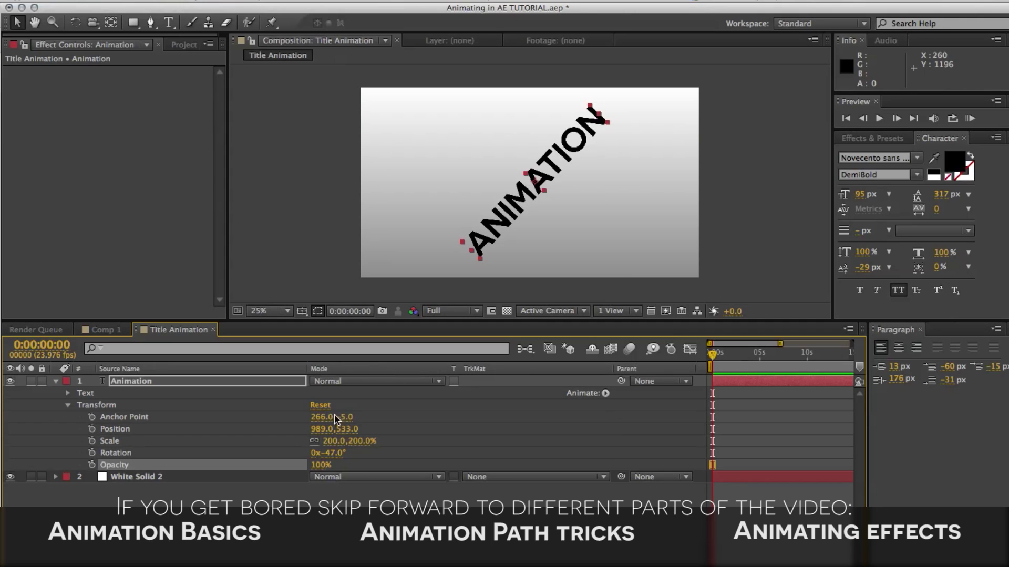
Reset the title's Position to the composition center at 960, 540 and its Scale to 100%
left_click(113, 430)
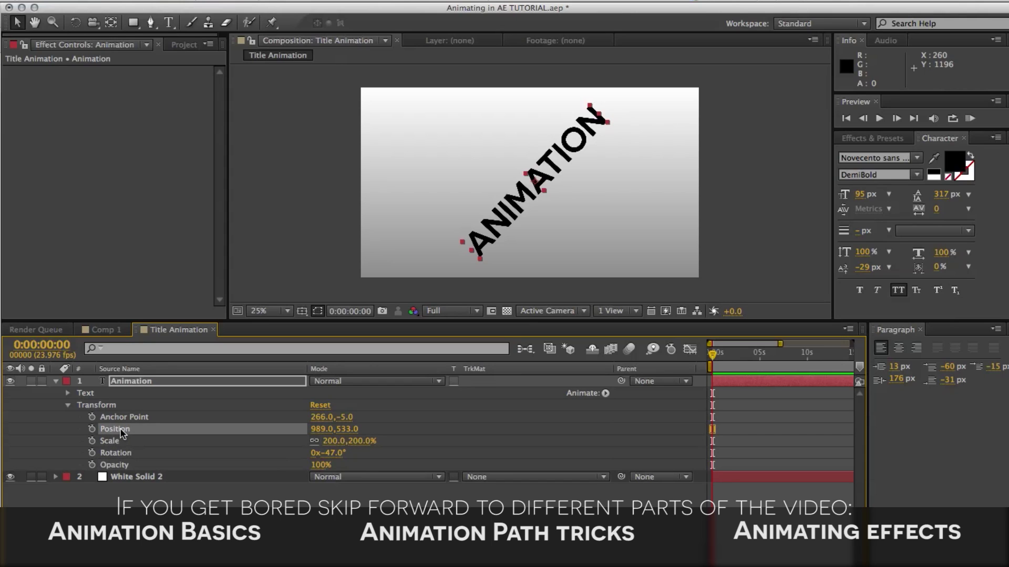
right_click(122, 433)
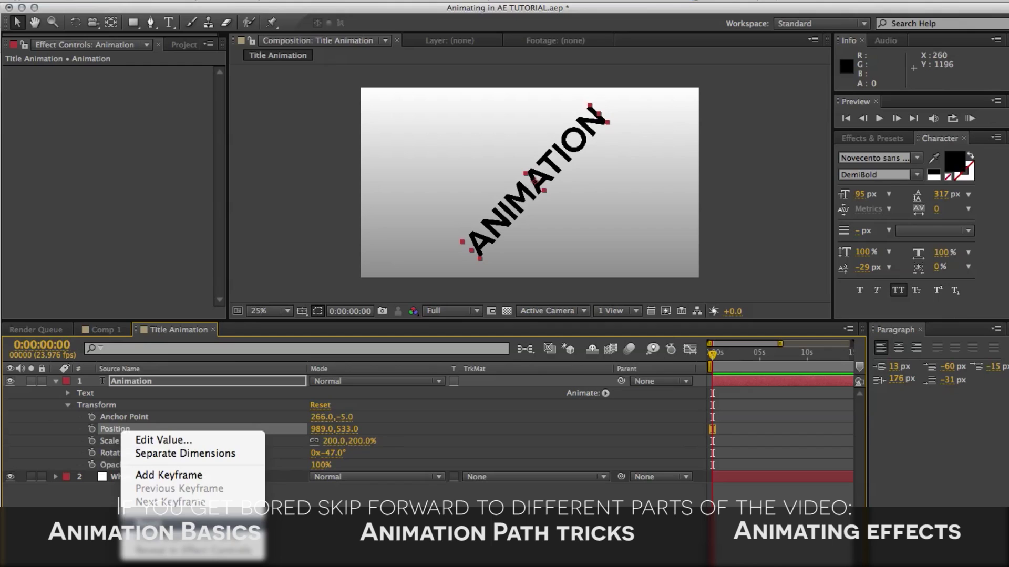
left_click(158, 525)
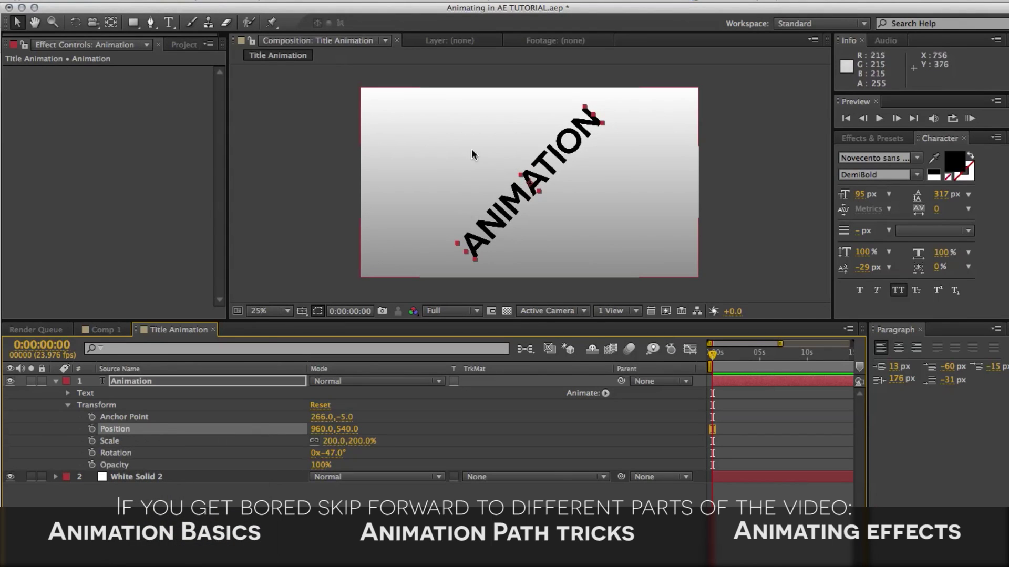
right_click(116, 447)
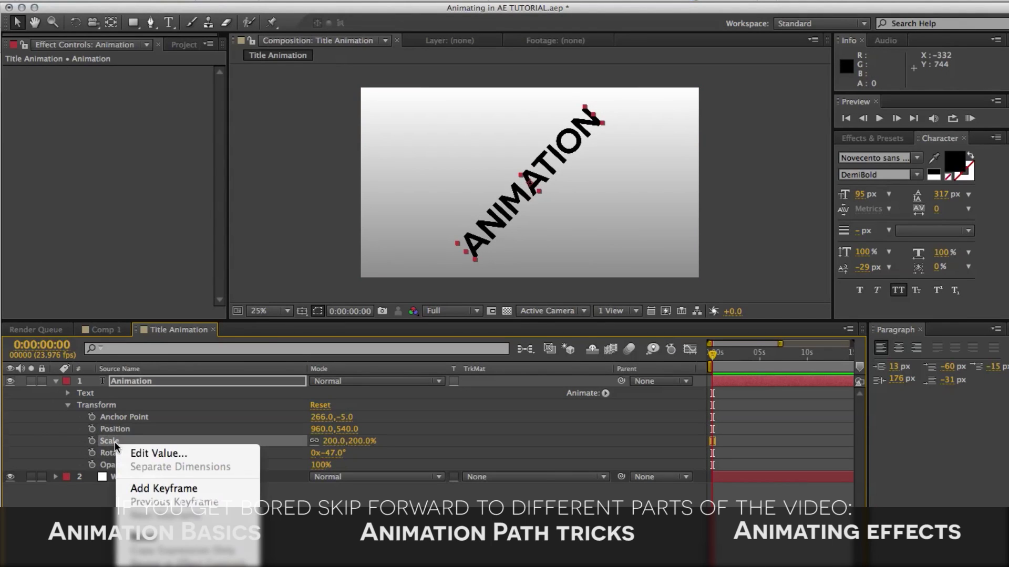
left_click(152, 536)
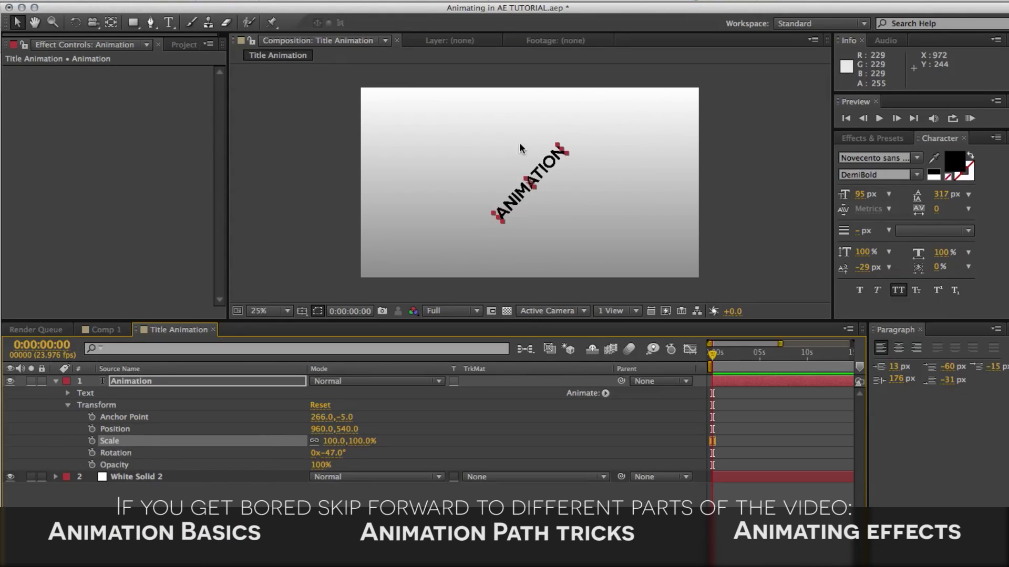
Reset the title's Rotation to 0°
left_click(126, 455)
right_click(127, 455)
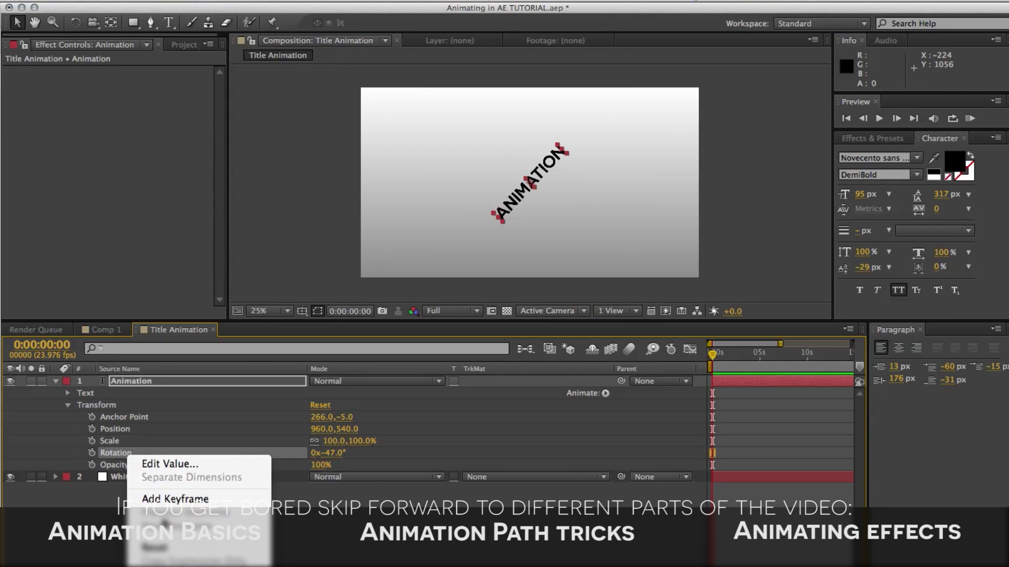
left_click(155, 546)
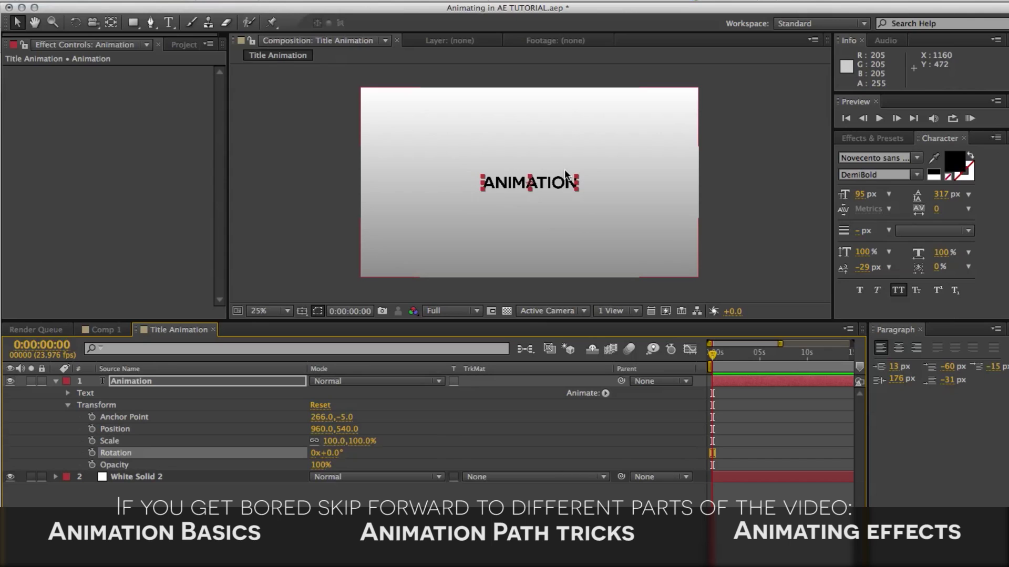
Look at the example title animation and its keyframed layers in Comp 1
key("period")
key("comma")
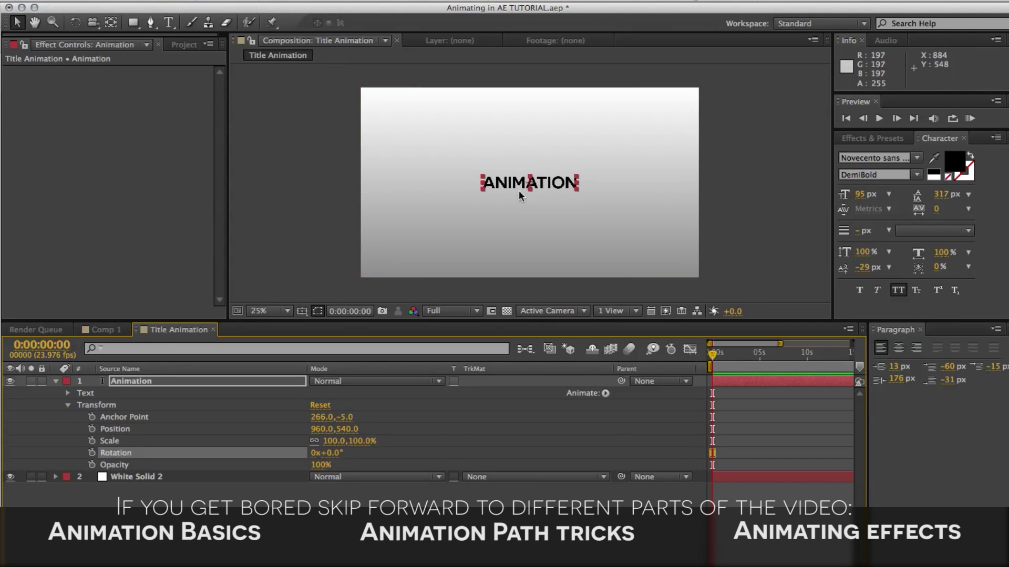
left_click(103, 330)
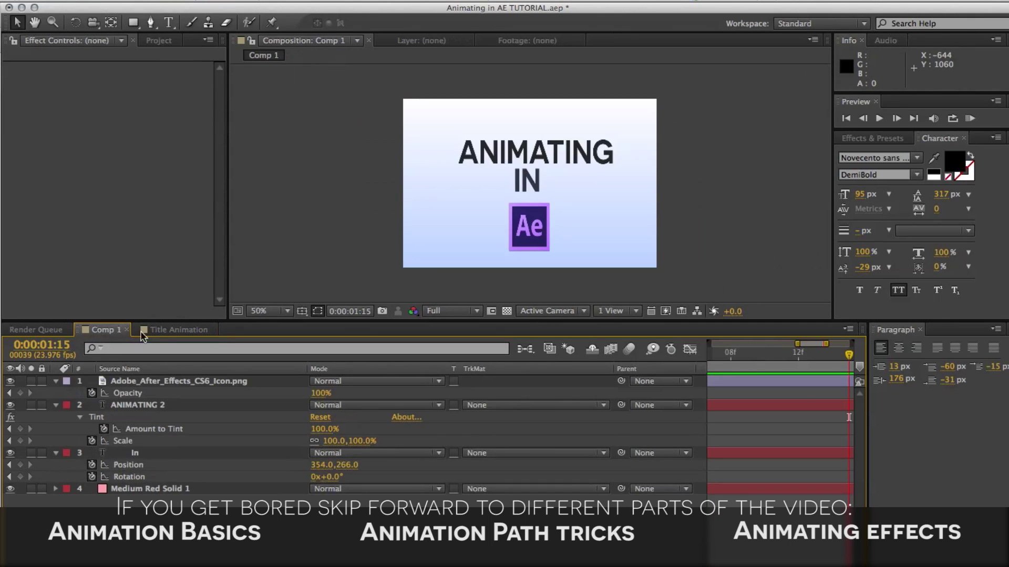
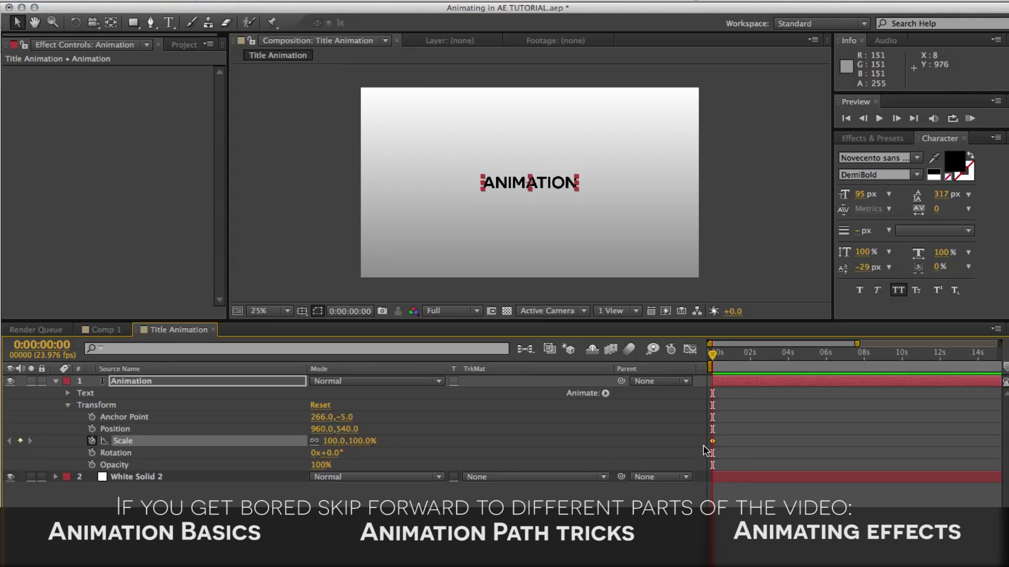
Set the title's Scale keyframe at 0:00:00:00 to 0%
left_click(712, 441)
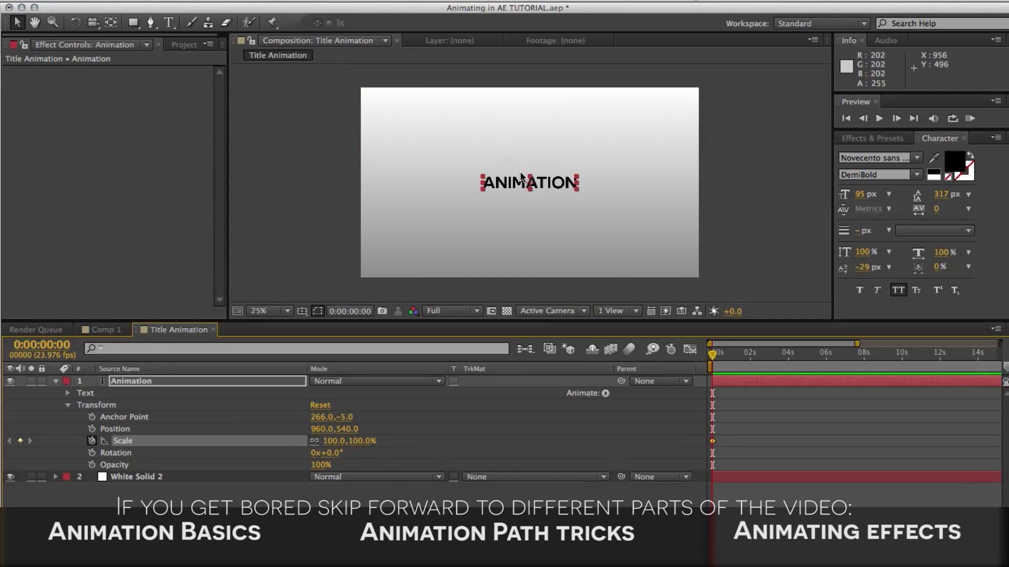
left_click(358, 443)
type("0")
key("Return")
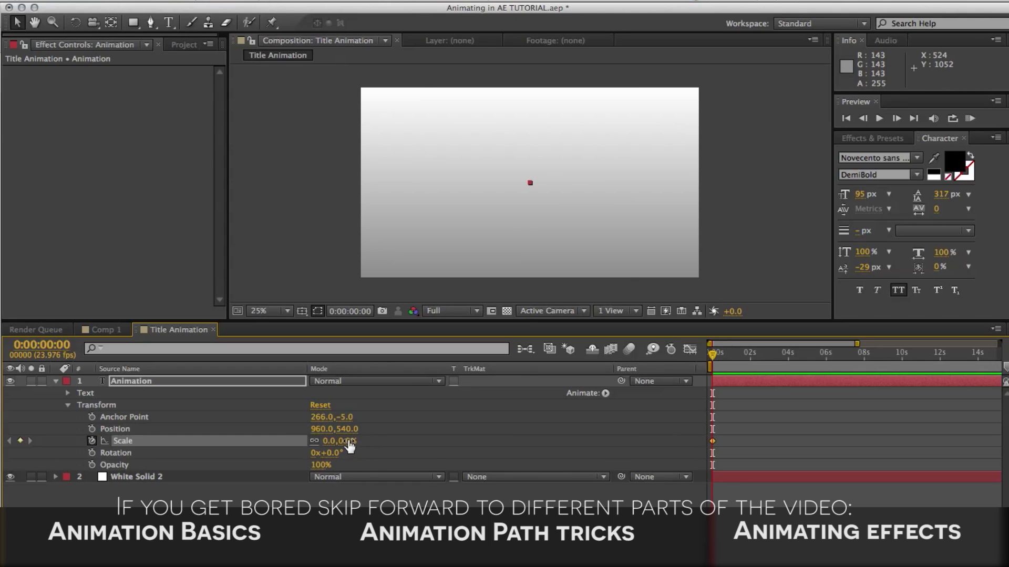
Add a Scale keyframe of 100% to the title at 0:00:00:22
left_click(730, 360)
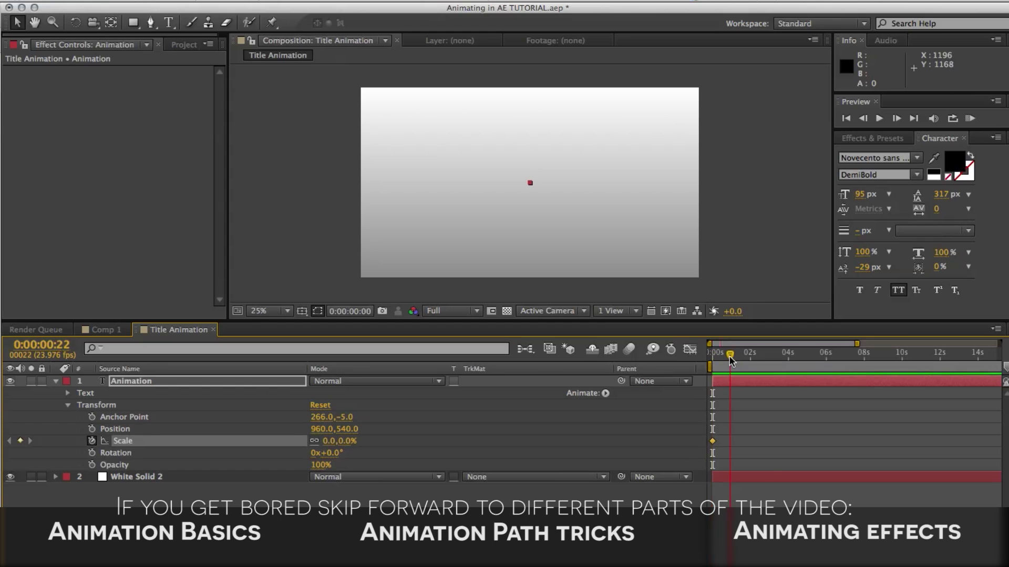
left_click(349, 442)
type("100")
key("Return")
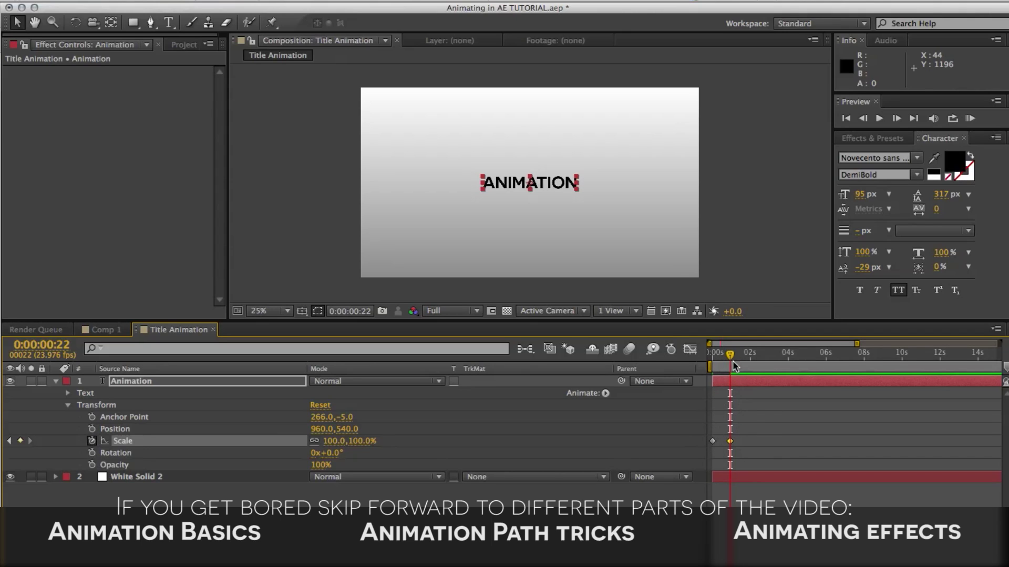
Play back the title's scale-up animation from the start of the composition several times
left_click_drag(726, 358, 702, 361)
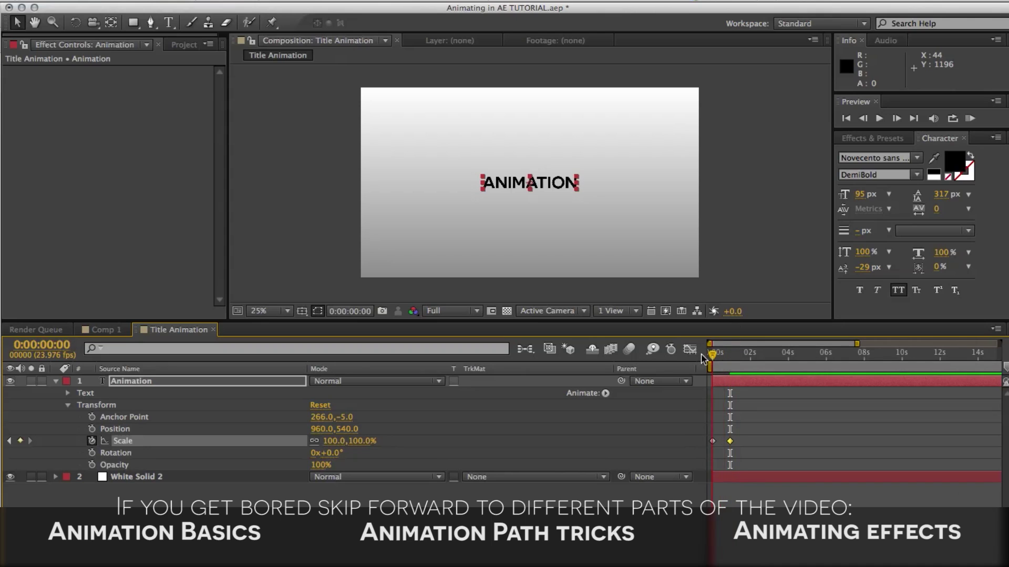
key("space")
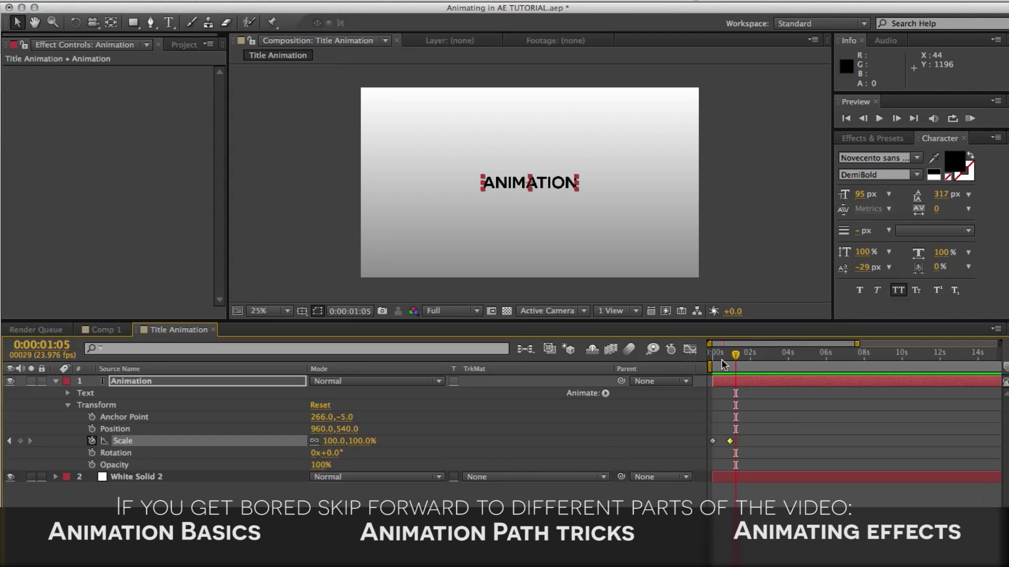
key("space")
key("space")
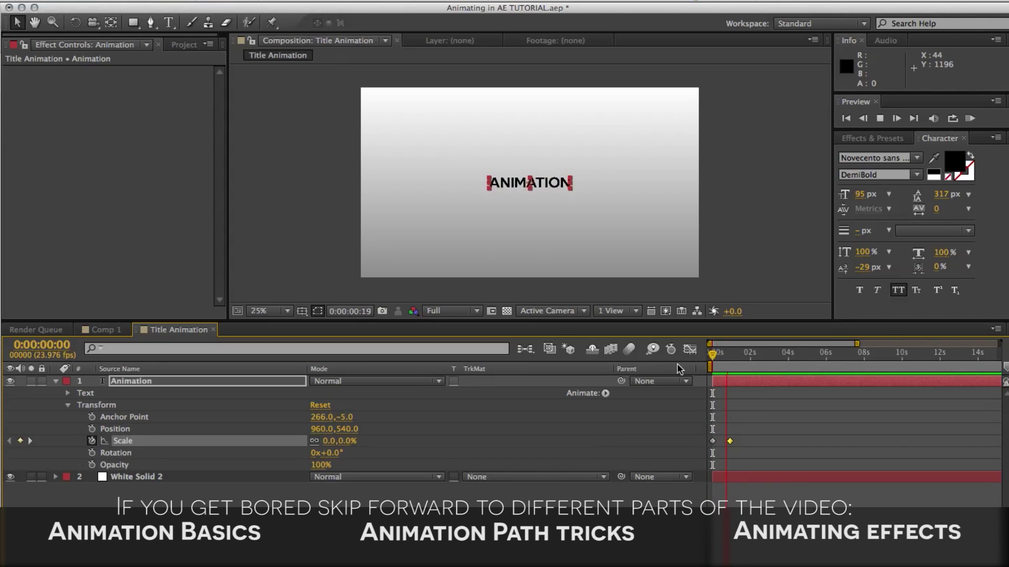
key("space")
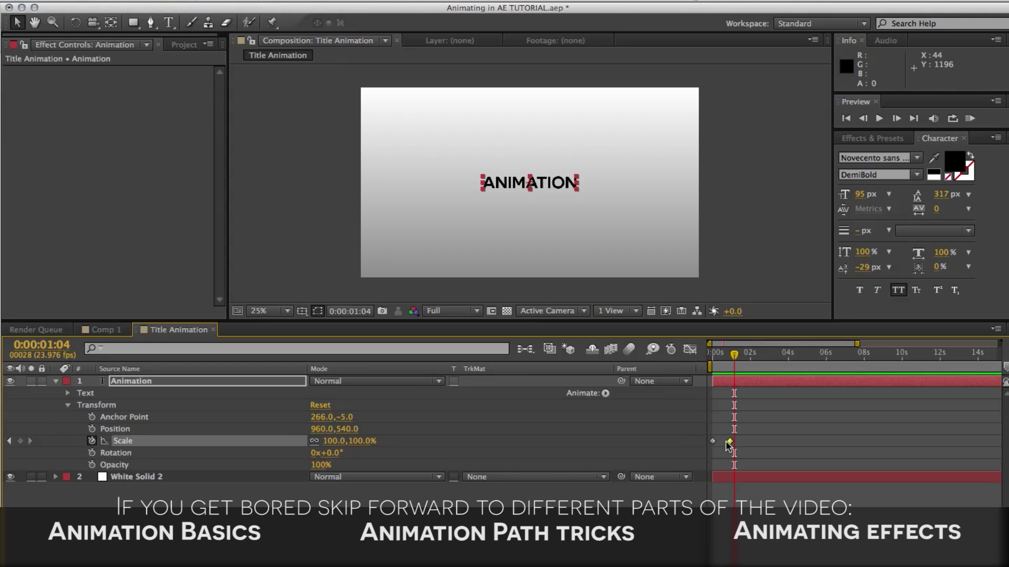
key("space")
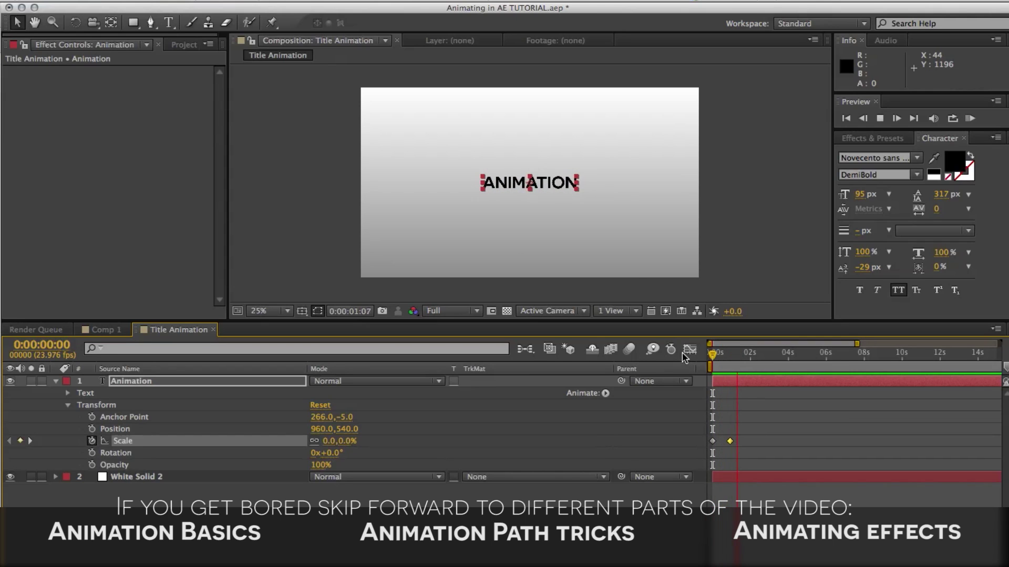
key("space")
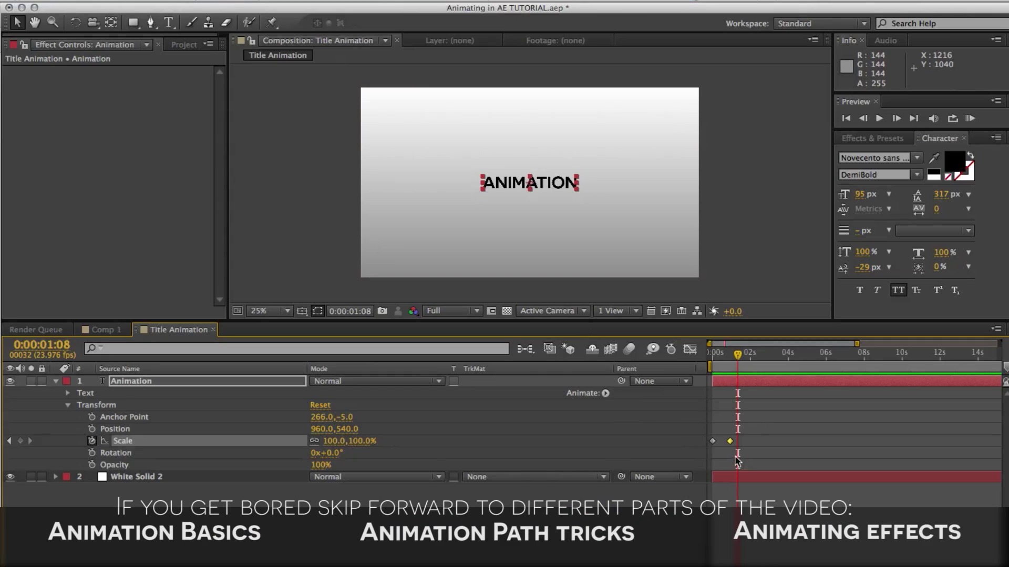
Apply Easy Ease to the title's second Scale keyframe at 0:00:00:22
mouse_move(731, 446)
right_click(730, 447)
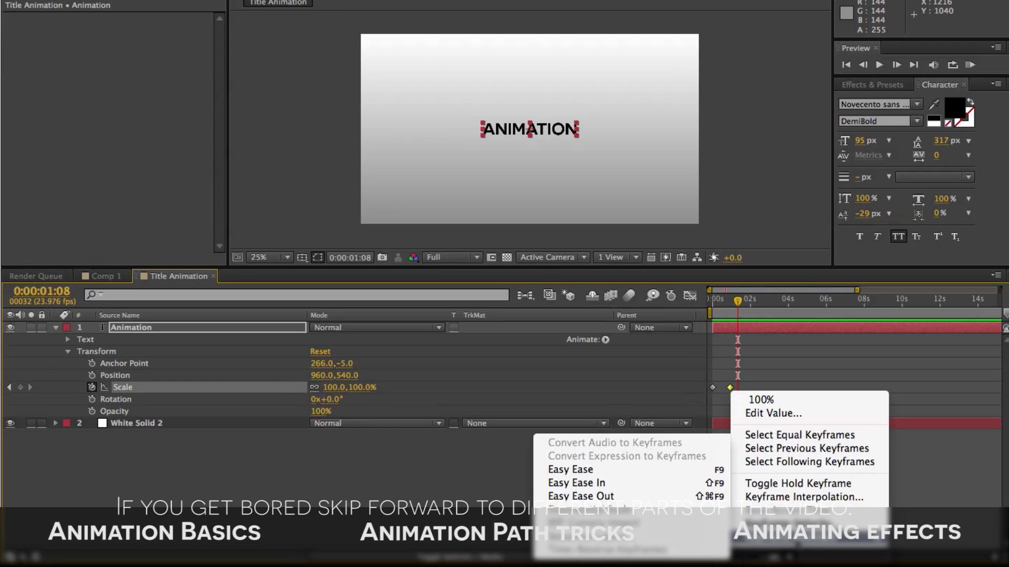
left_click(604, 471)
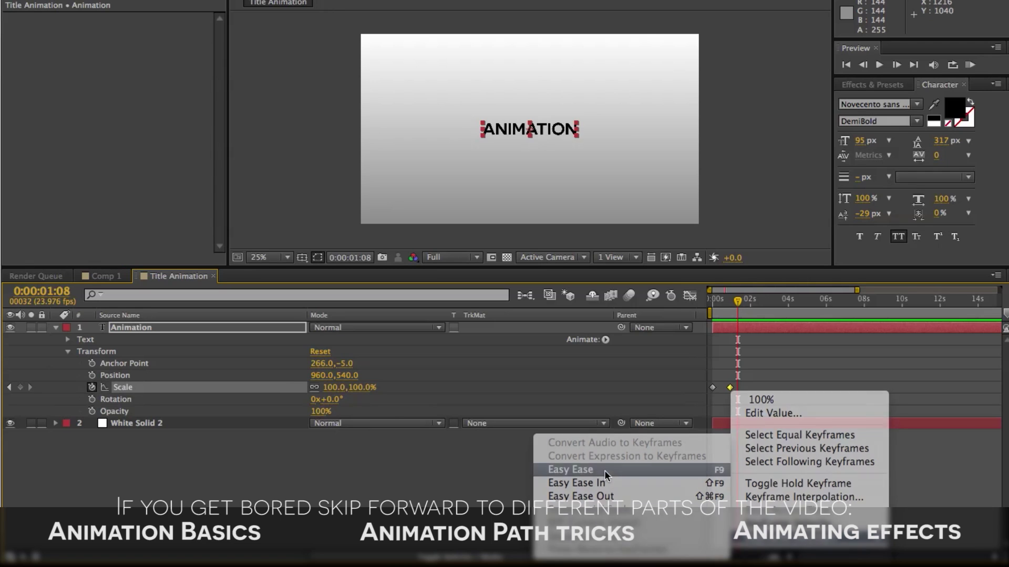
left_click(730, 388)
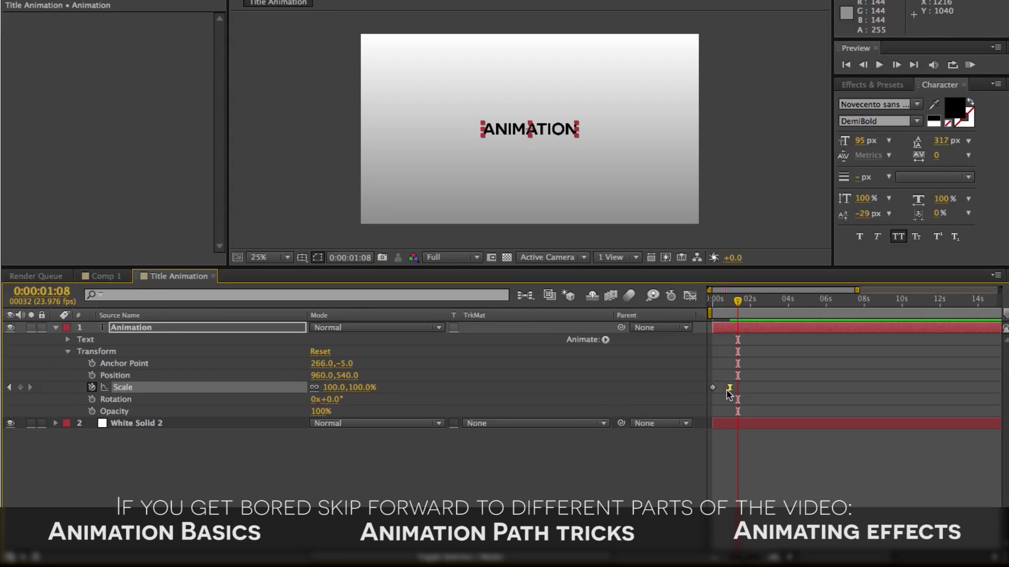
Play back the eased scale animation from the beginning to examine how the title slows down
left_click_drag(722, 317, 666, 306)
key("space")
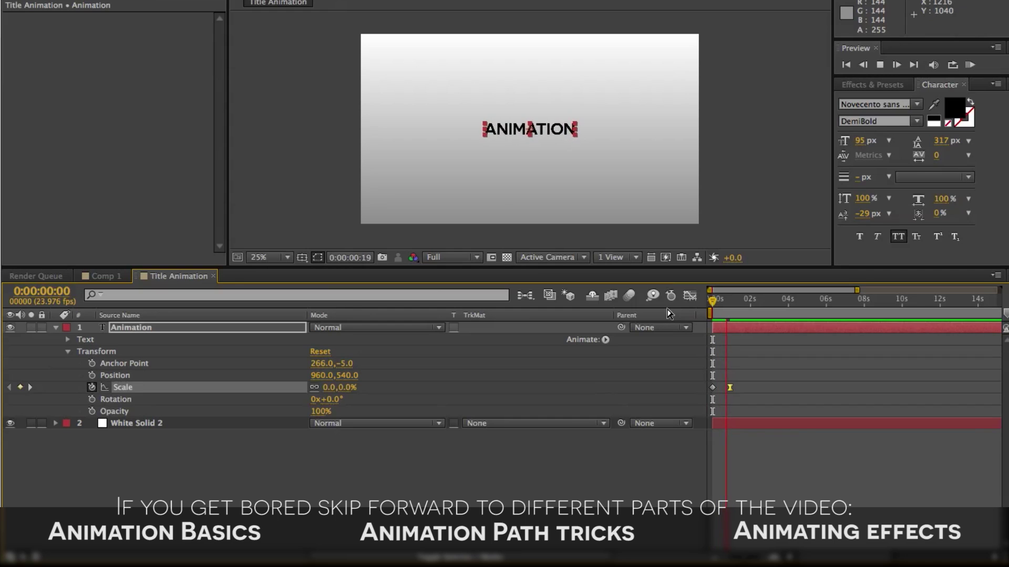
key("space")
left_click_drag(729, 311, 707, 310)
key("space")
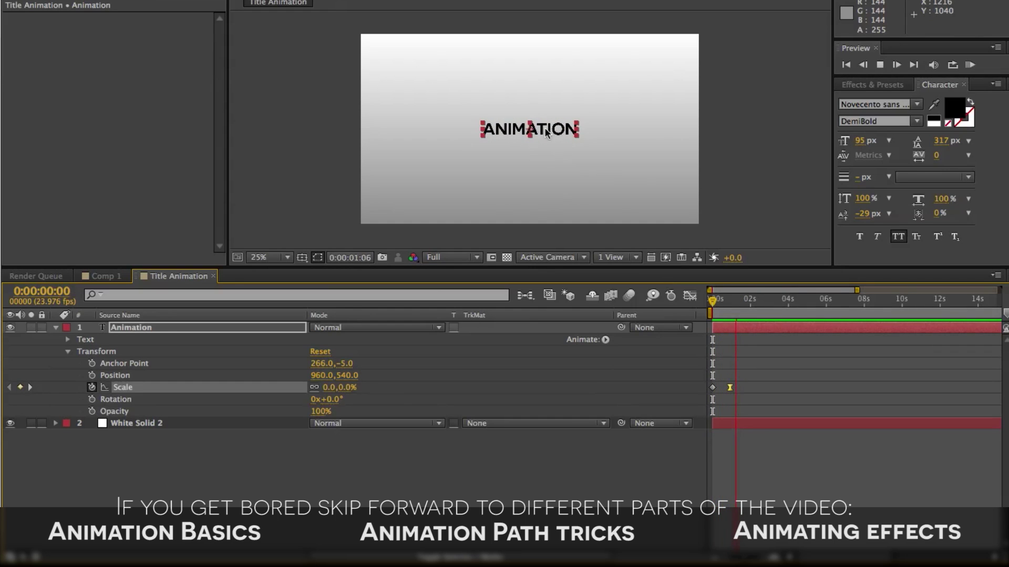
key("space")
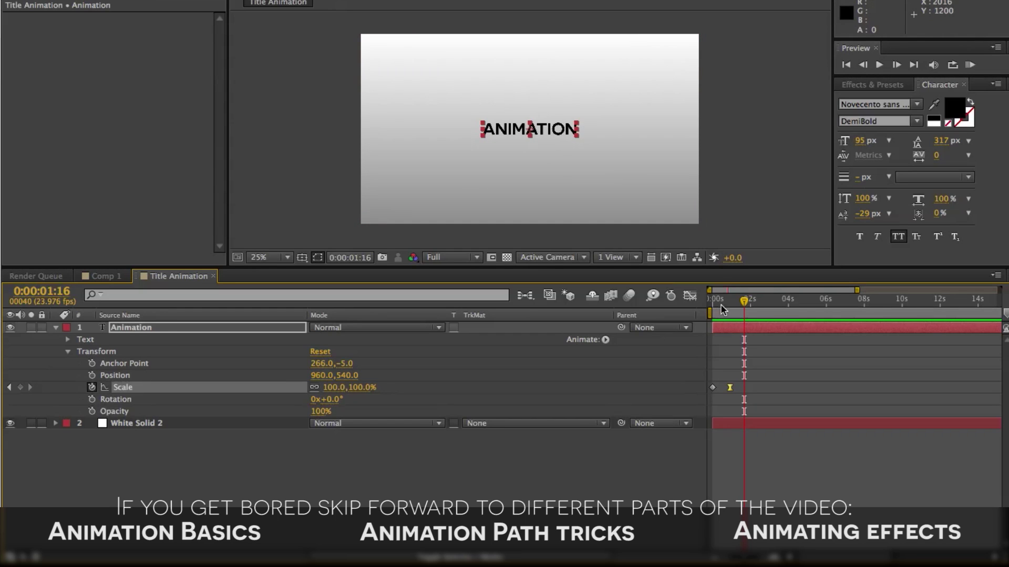
left_click_drag(723, 310, 713, 311)
key("space")
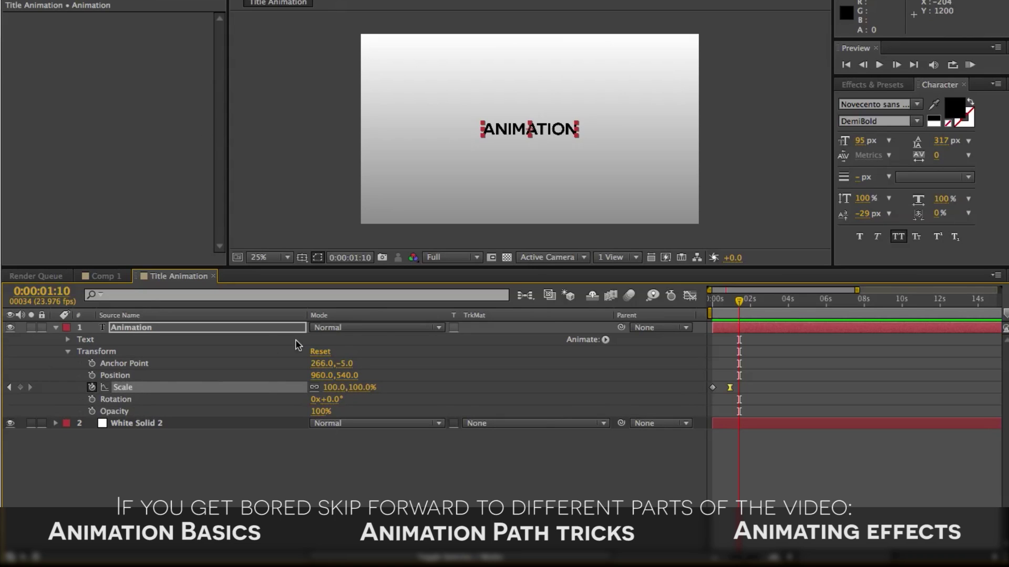
Enable Opacity keyframing for the title at 0:00:00:00 and set that keyframe to 0%
left_click(723, 310)
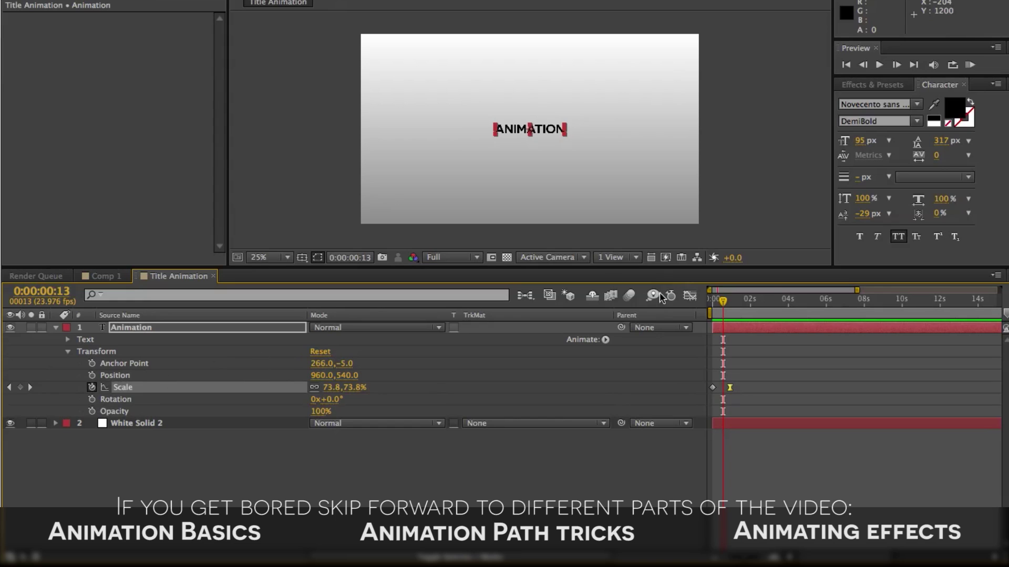
left_click_drag(723, 308, 712, 307)
left_click(331, 387)
type("00")
key("Return")
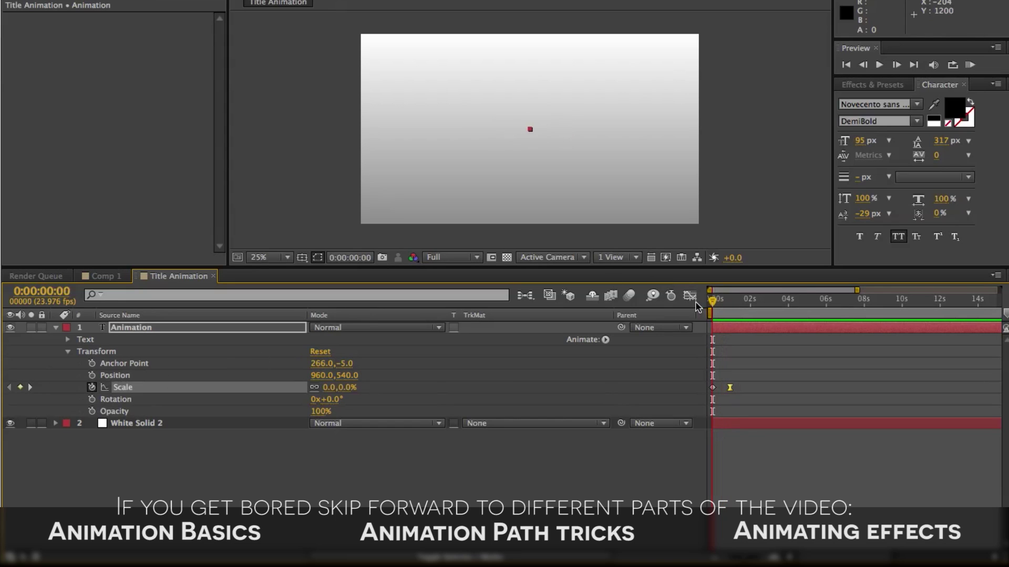
left_click(91, 412)
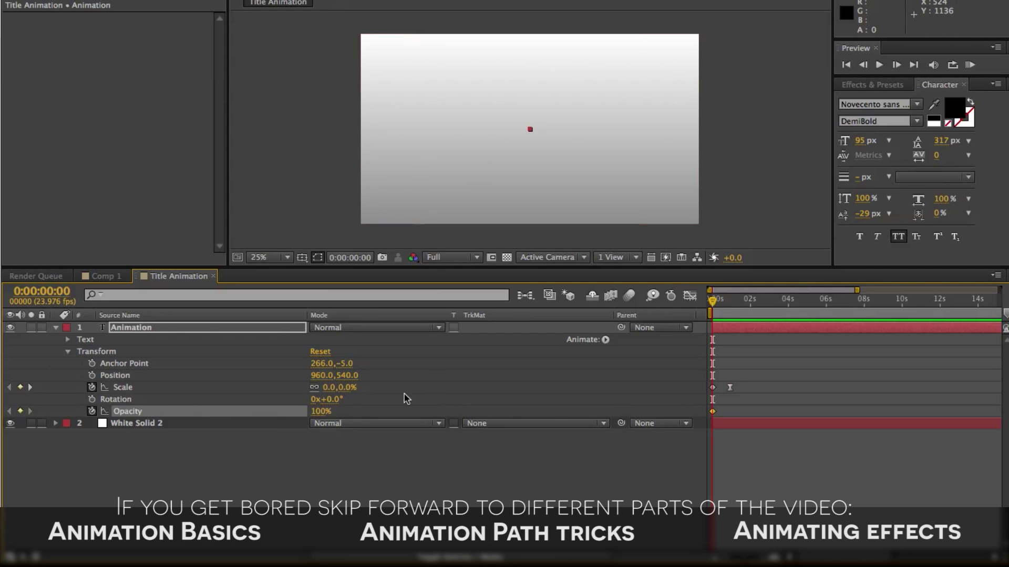
left_click(321, 412)
type("0")
key("Return")
Add an Opacity keyframe of 100% to the title at 0:00:00:11
key("Page_Down")
key("Page_Down")
key("Page_Down")
key("Page_Down")
key("Page_Down")
key("Page_Down")
key("Page_Down")
key("Page_Down")
key("Page_Down")
key("Page_Down")
key("Page_Down")
key("Page_Down")
key("Page_Down")
key("Page_Down")
key("Page_Down")
key("Page_Down")
key("Page_Down")
key("Page_Down")
key("Page_Down")
key("Page_Down")
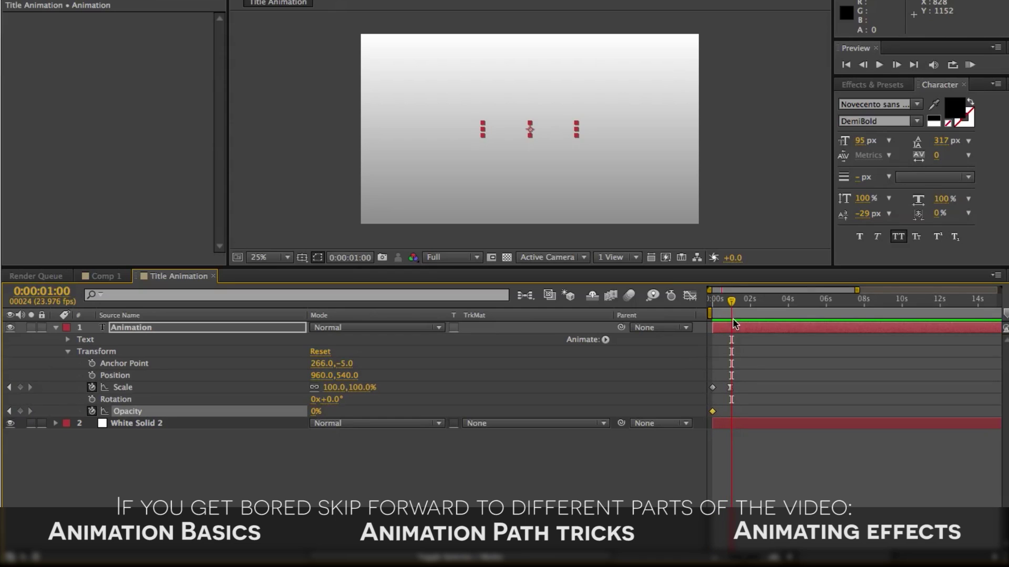
key("Home")
key("space")
key("space")
left_click_drag(720, 305, 720, 303)
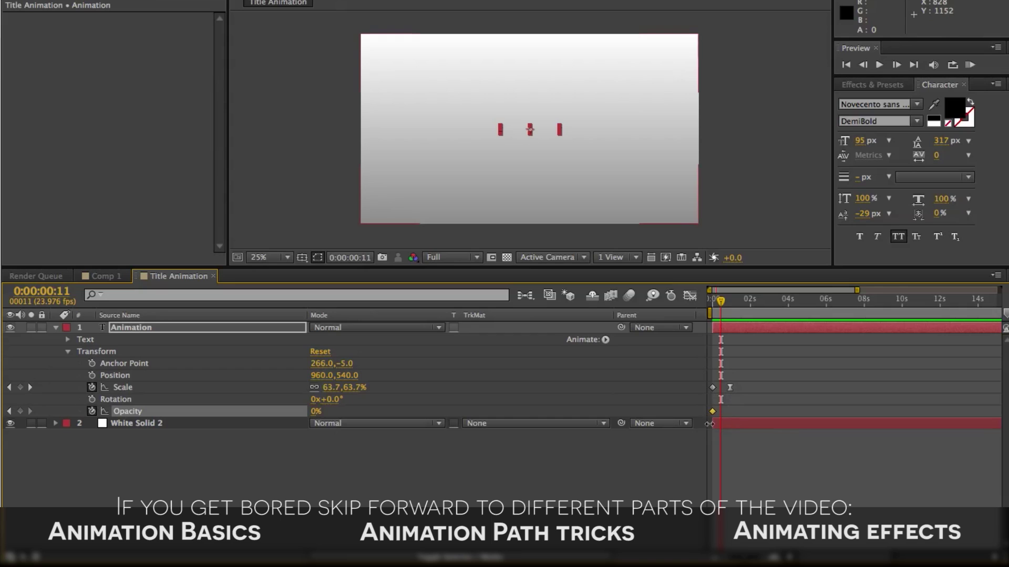
left_click(316, 413)
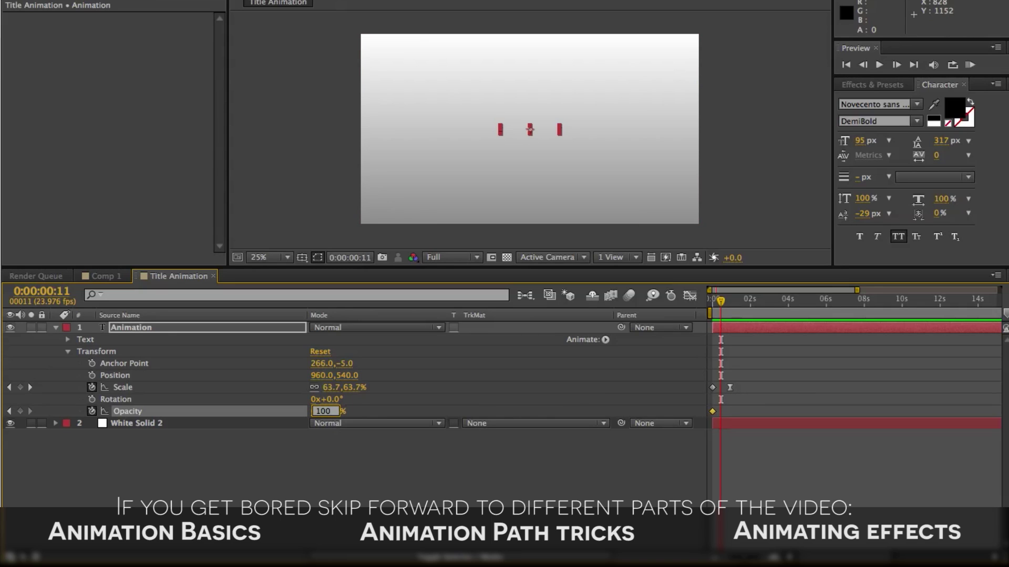
key("Return")
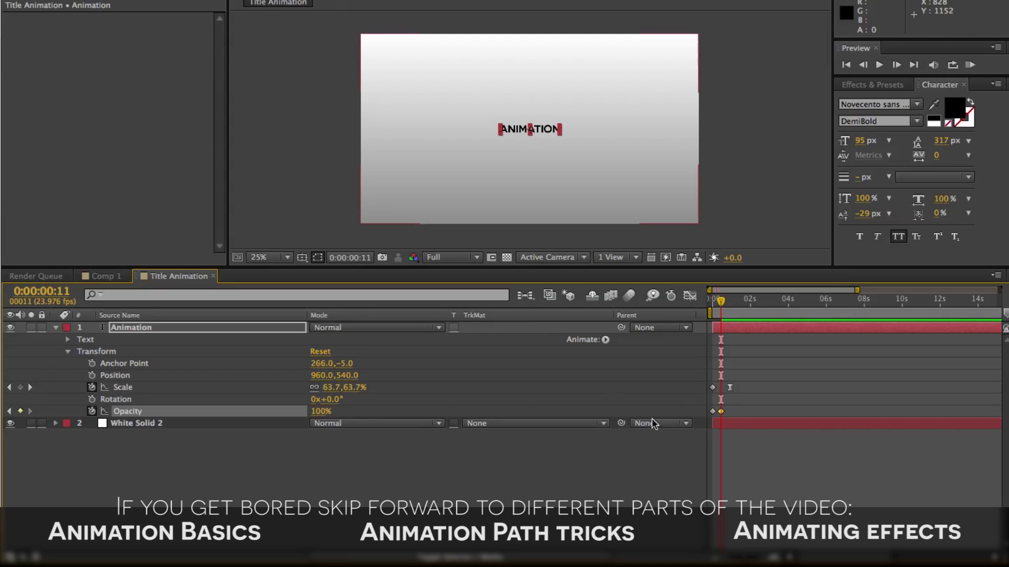
left_click(720, 412)
Deselect the title layer and play back the combined scale and opacity animation from the start
left_click_drag(719, 302, 680, 304)
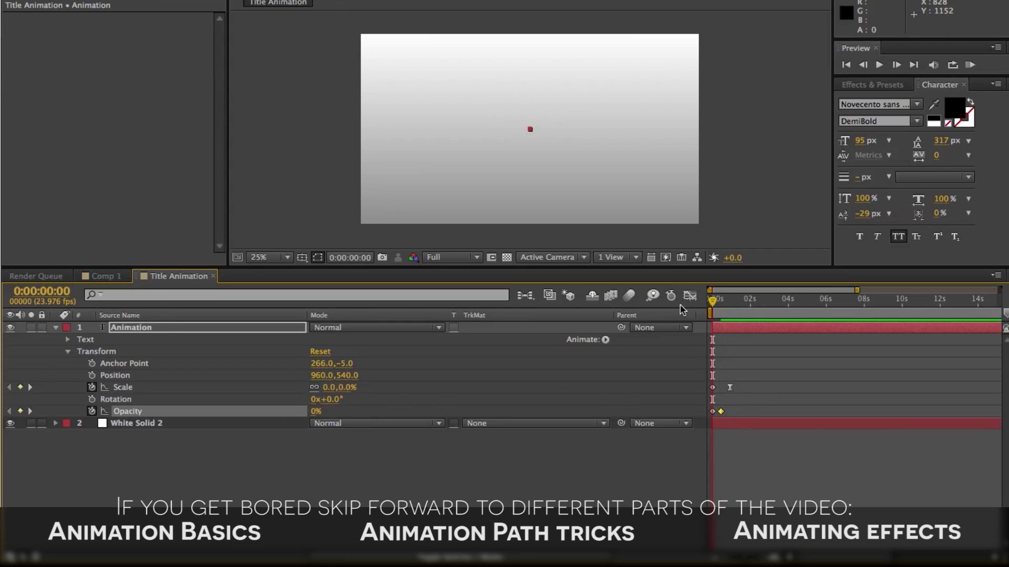
left_click(673, 356)
key("space")
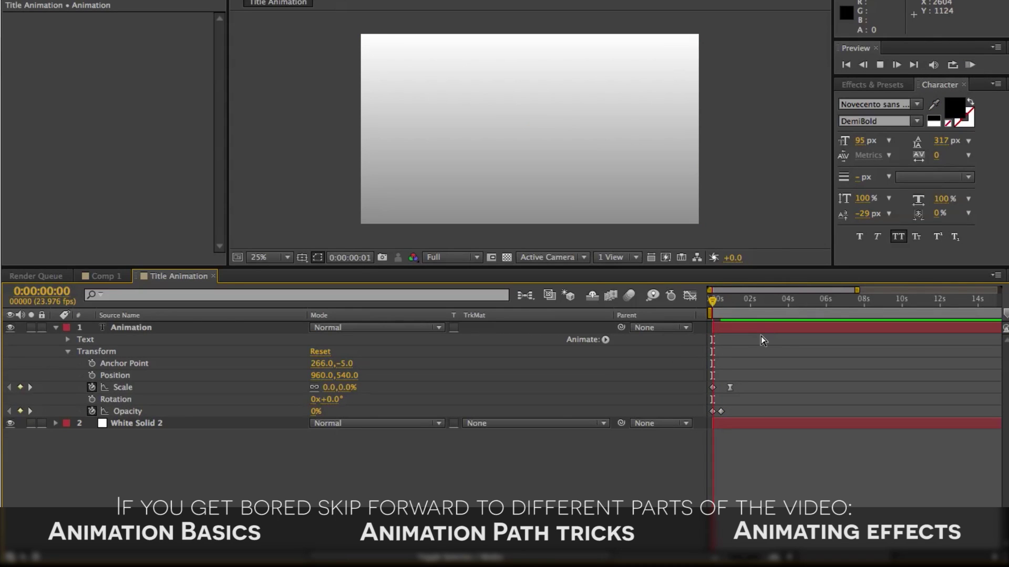
key("space")
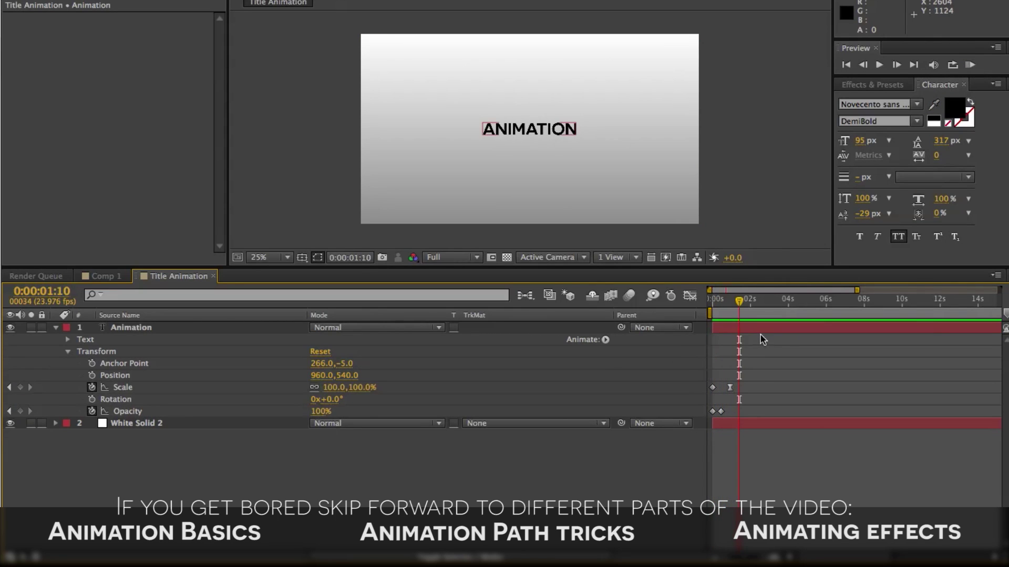
left_click_drag(739, 300, 683, 308)
key("space")
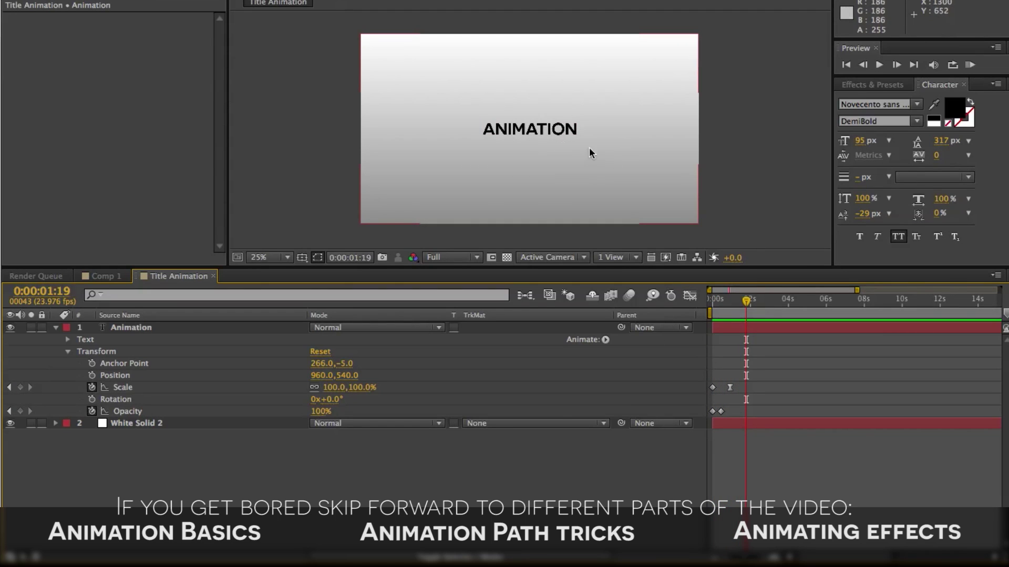
key("Home")
key("space")
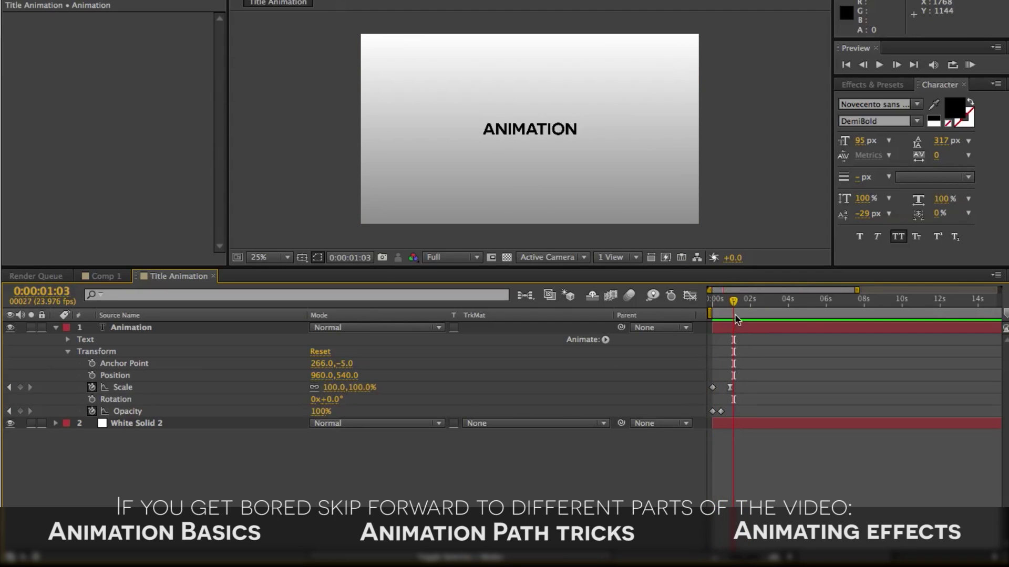
key("space")
key("space")
key("space")
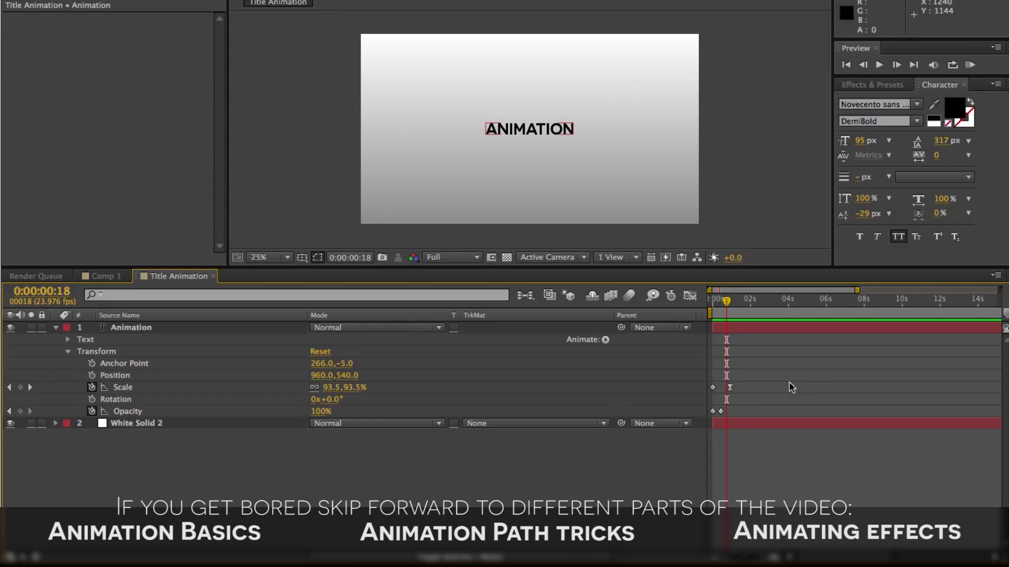
Slow the title's entrance by moving its ending Scale keyframe to just before 4 seconds and its ending Opacity keyframe to about 0:00:01:17
left_click_drag(730, 389, 785, 392)
key("space")
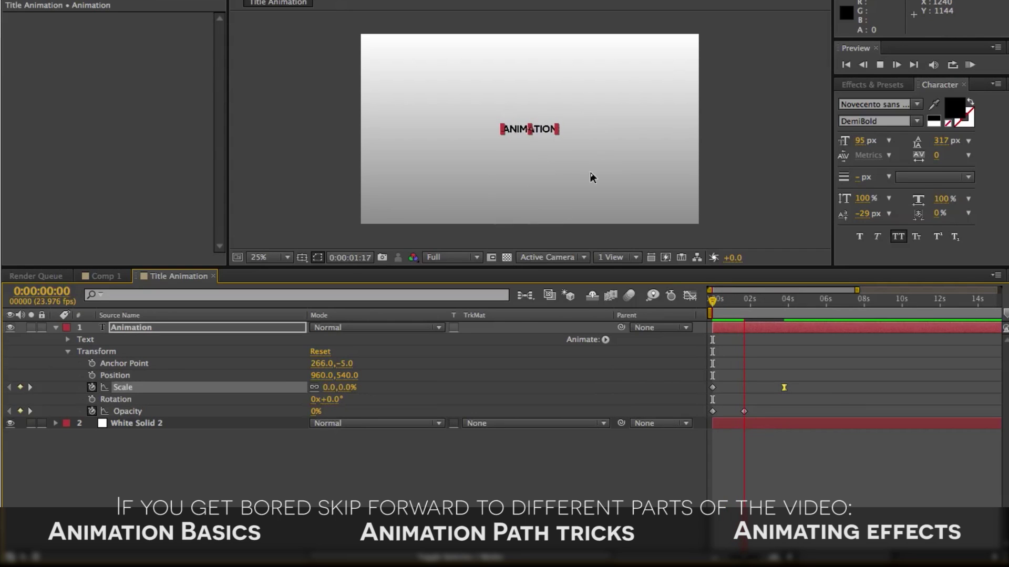
key("space")
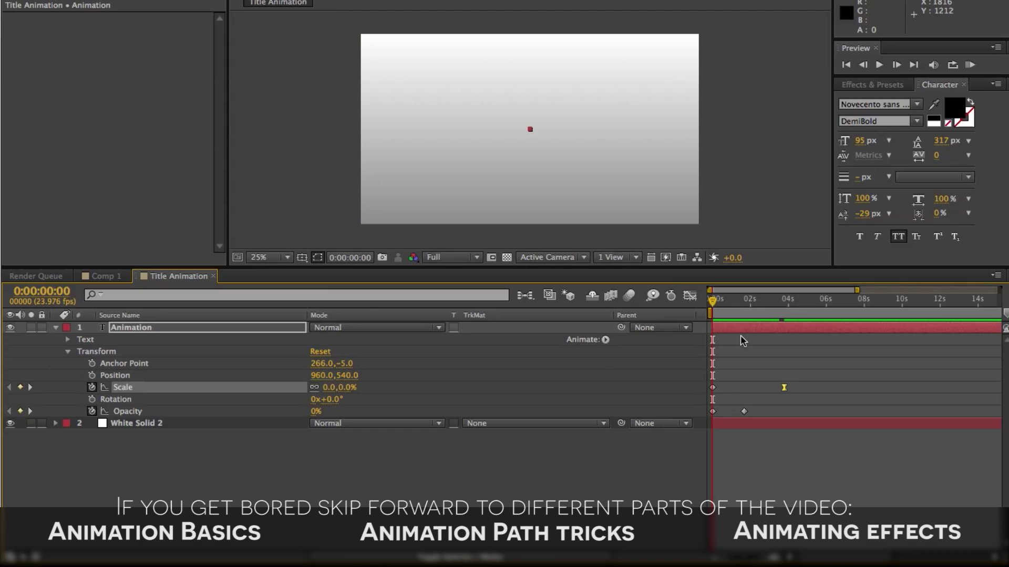
key("space")
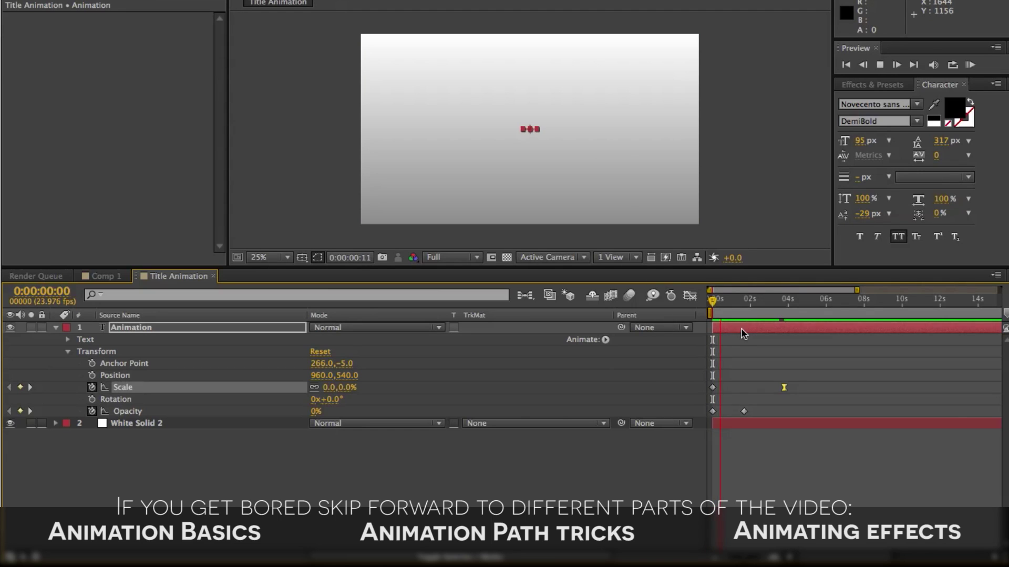
Replay the slowed title animation from the beginning and run a RAM preview of it
left_click(741, 327)
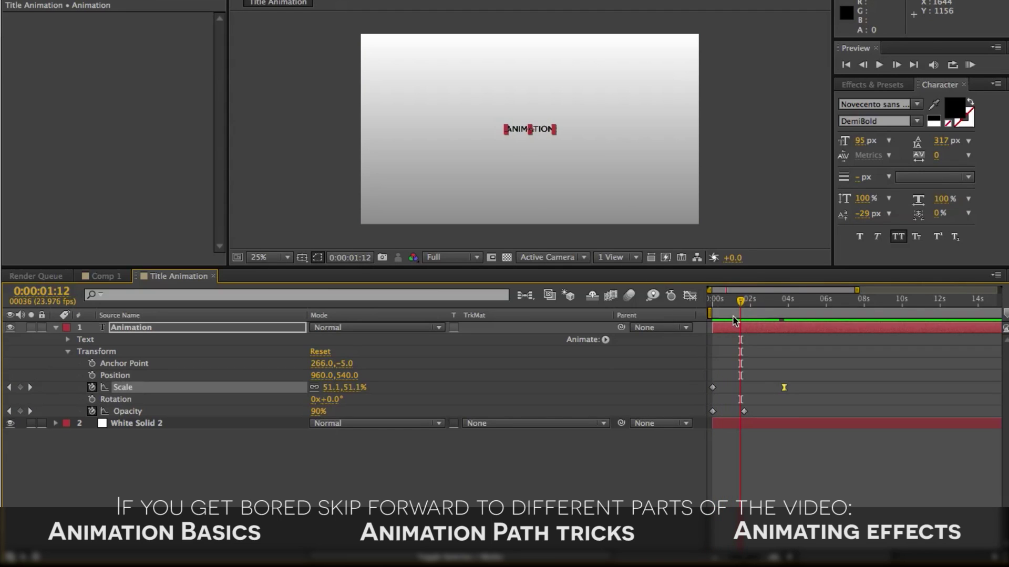
left_click(711, 304)
key("space")
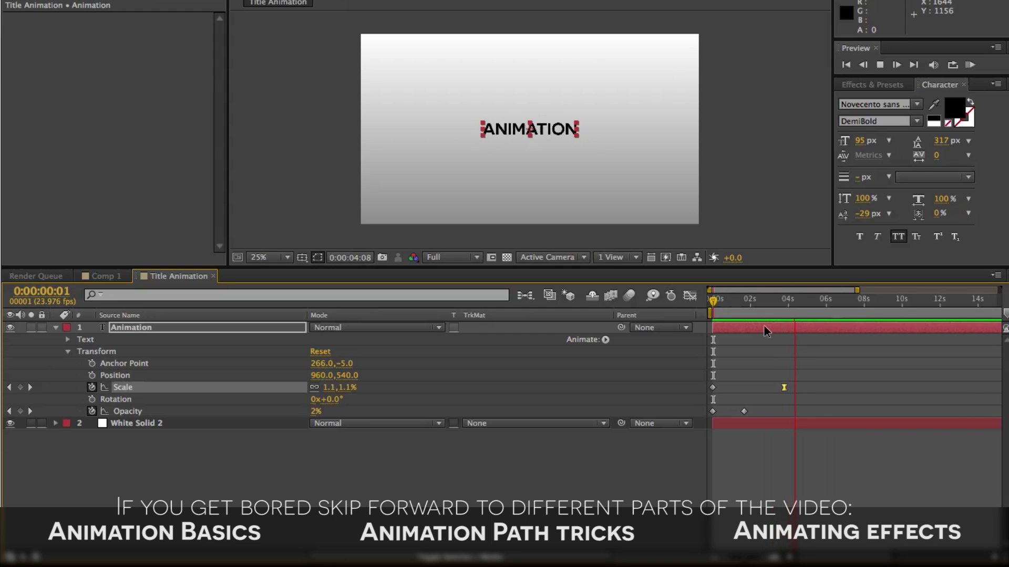
left_click(730, 303)
left_click_drag(730, 303, 712, 303)
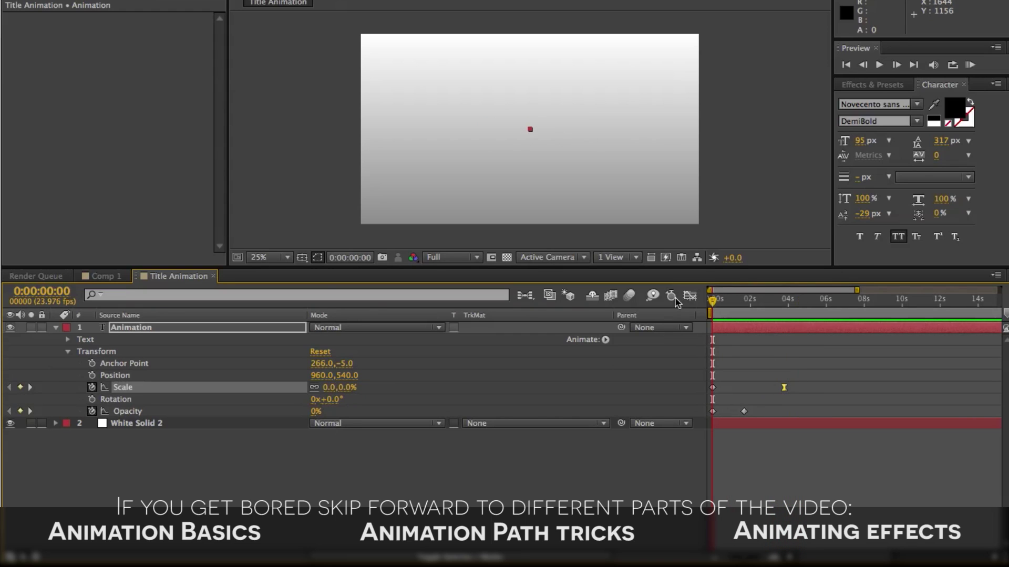
left_click(969, 65)
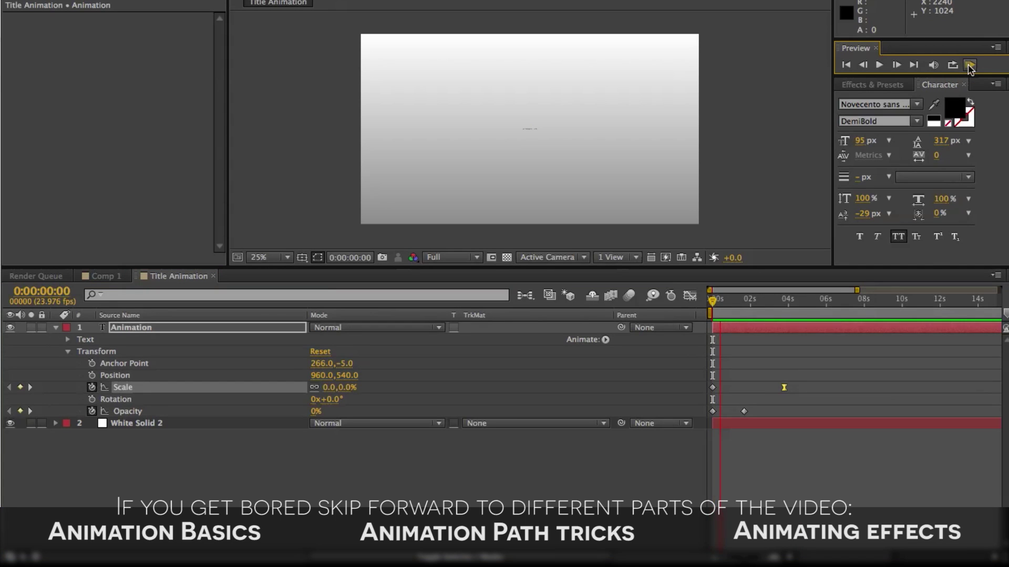
Enable Position keyframing for the title at 0:00:03:23 and add a Position keyframe of 717, 278 at 0:00:05:11
left_click(770, 314)
left_click(786, 310)
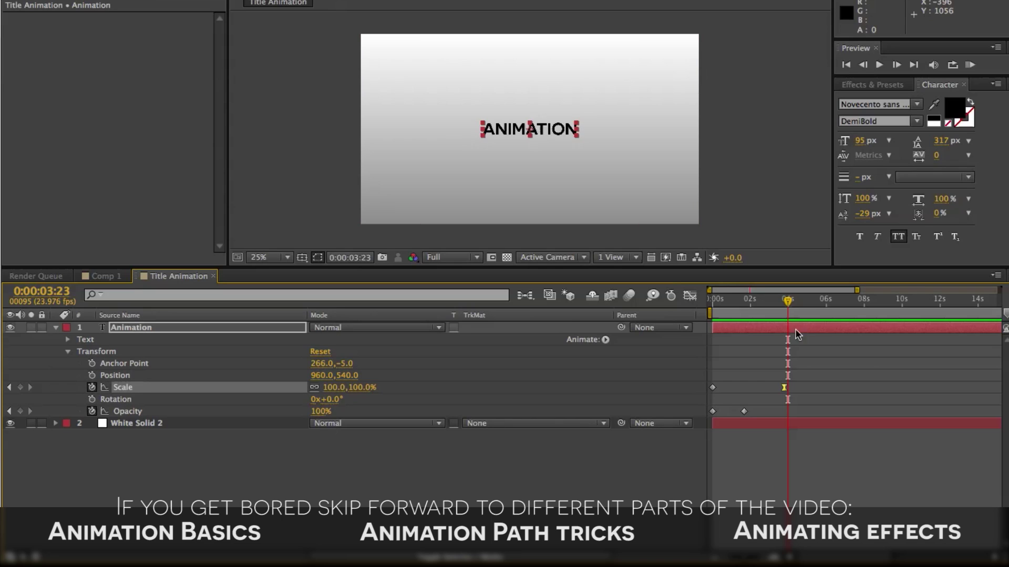
left_click(92, 375)
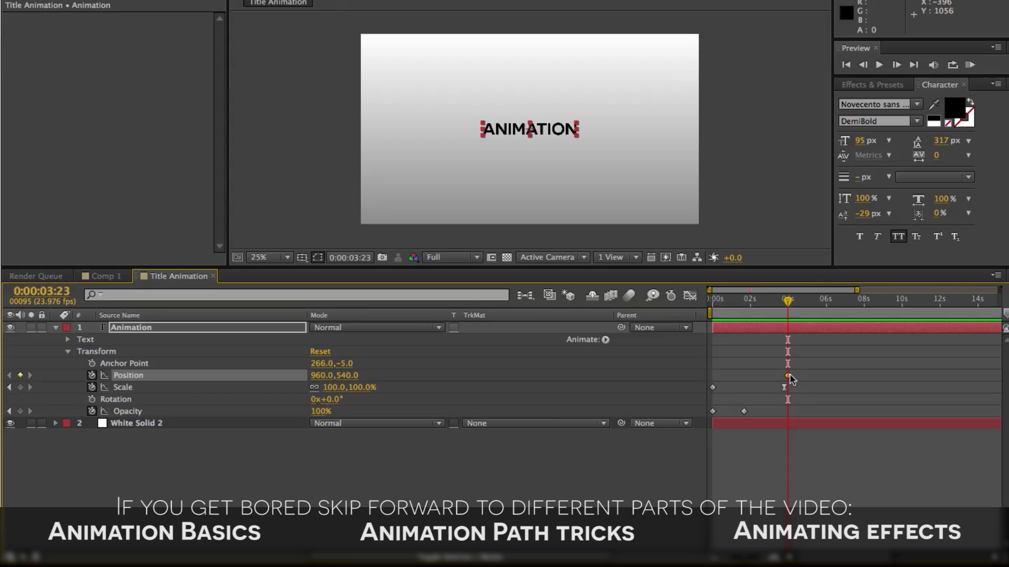
left_click(815, 307)
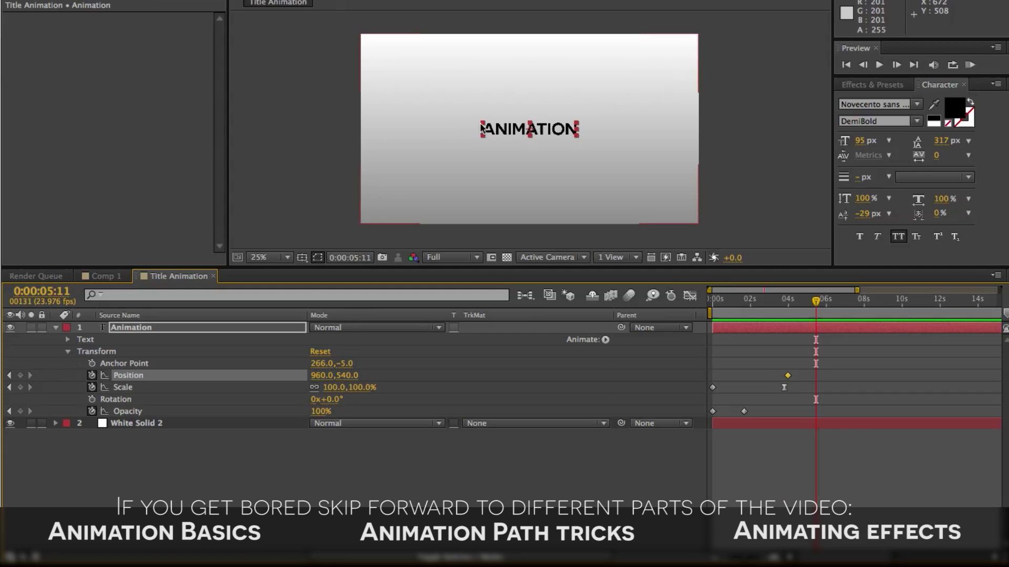
left_click_drag(504, 130, 432, 55)
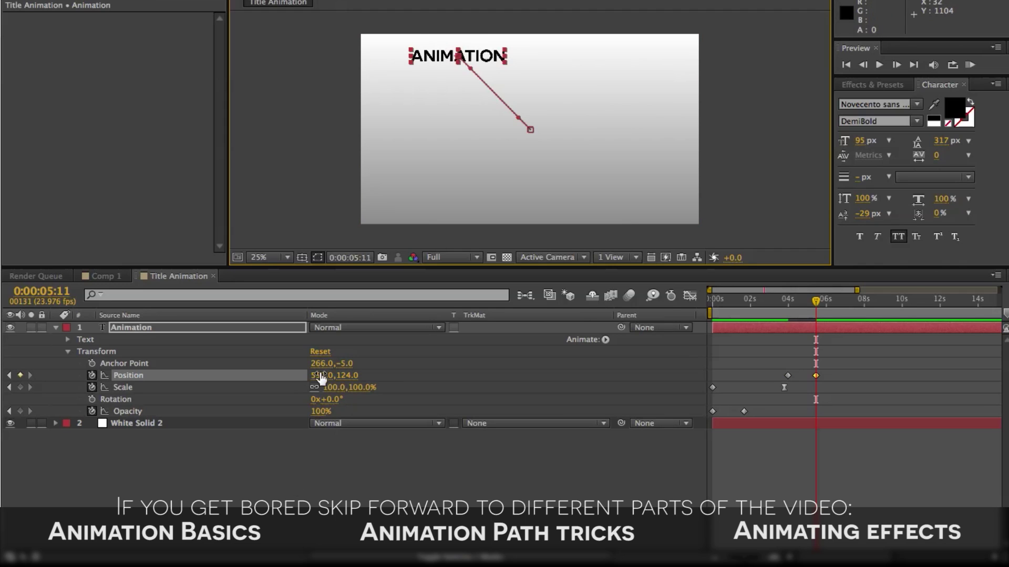
left_click_drag(342, 375, 463, 367)
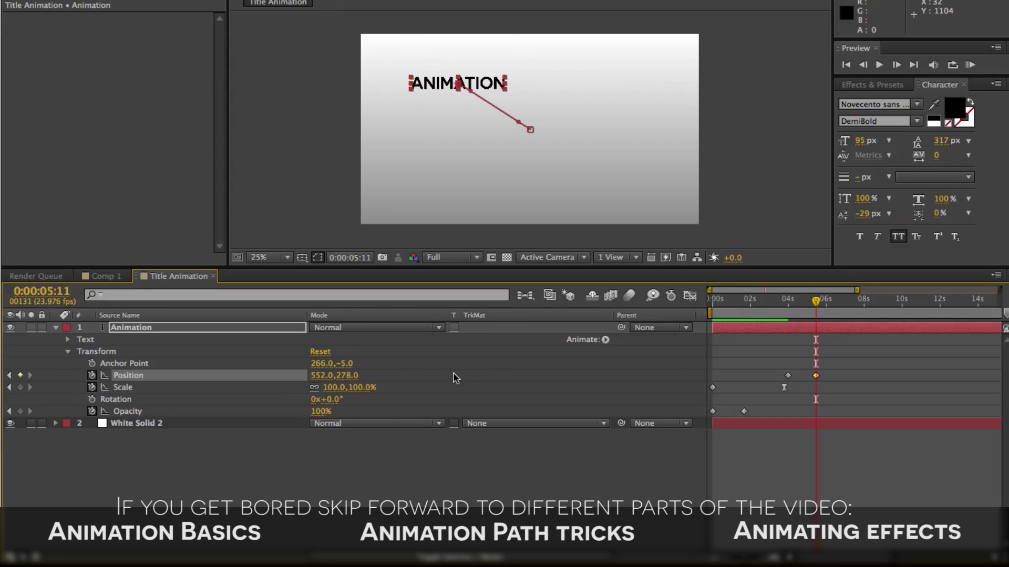
left_click_drag(326, 375, 439, 380)
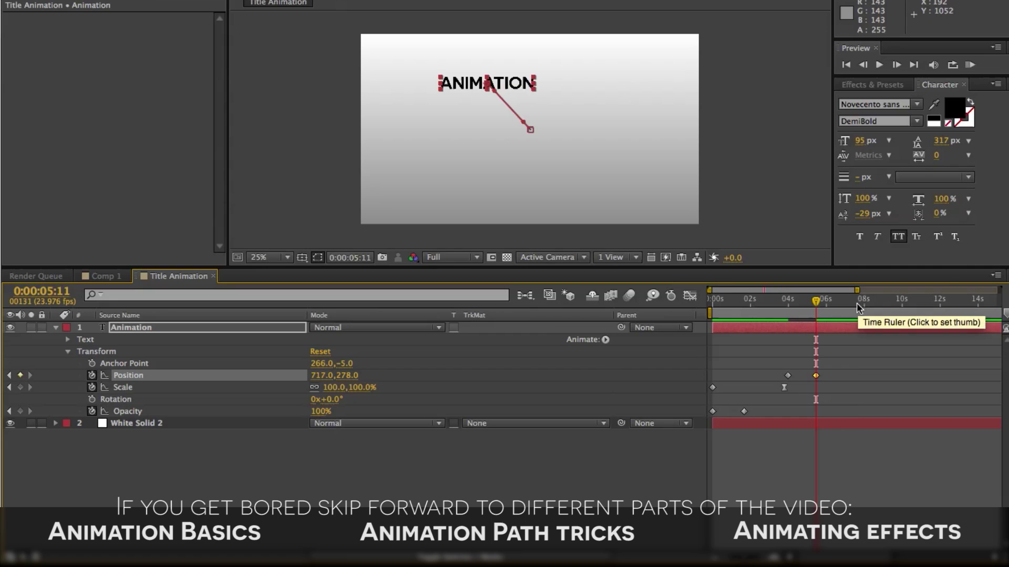
Add Position keyframes to the title at 0:00:07:15 (about 333, 530) and at 0:00:09:17 (about 685, 726)
left_click(857, 302)
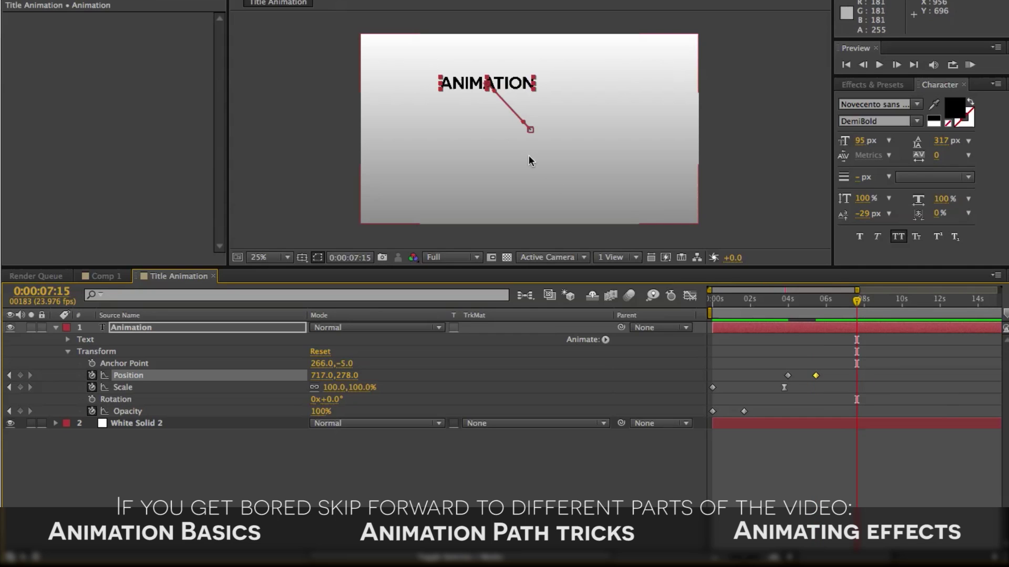
left_click_drag(460, 88, 393, 124)
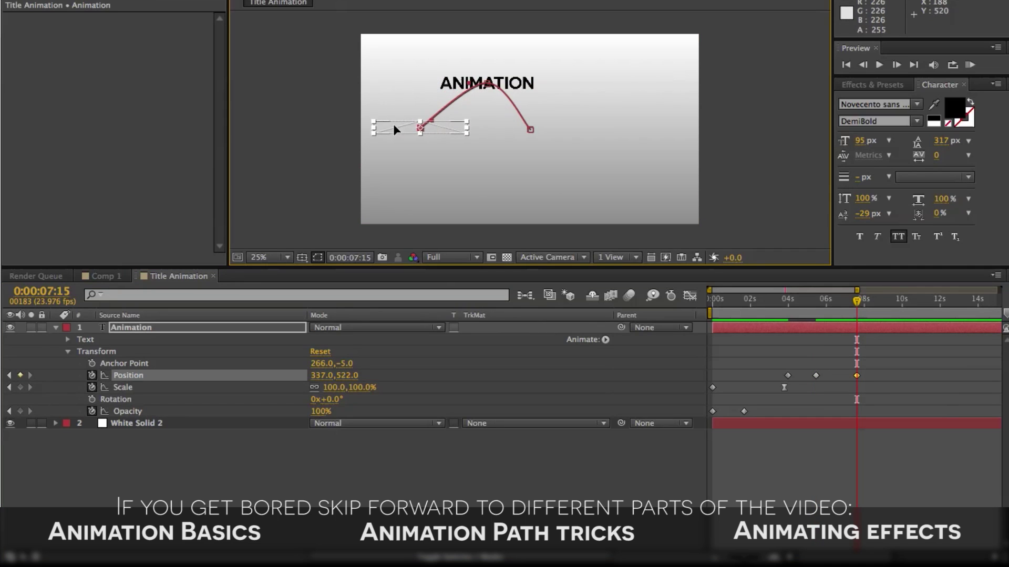
left_click(896, 306)
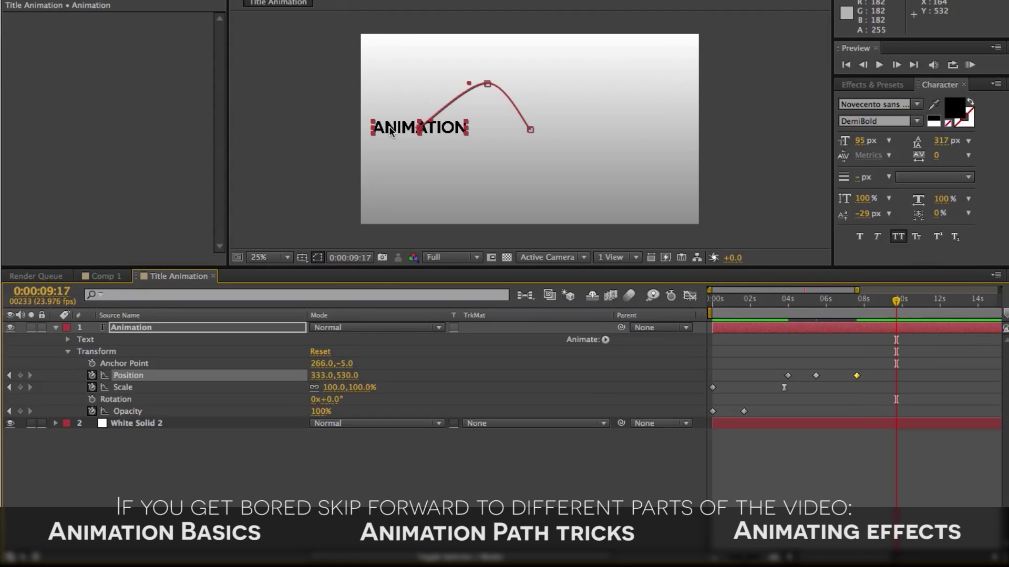
left_click_drag(389, 131, 451, 166)
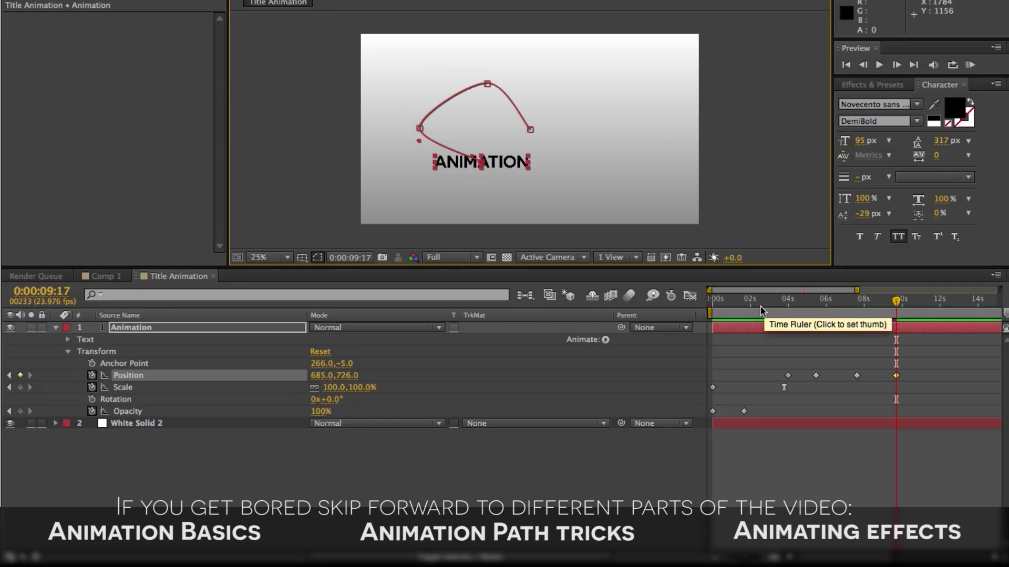
Preview the full animation and replay the title's movement along its curved motion path from 0:00:03:22
key("Home")
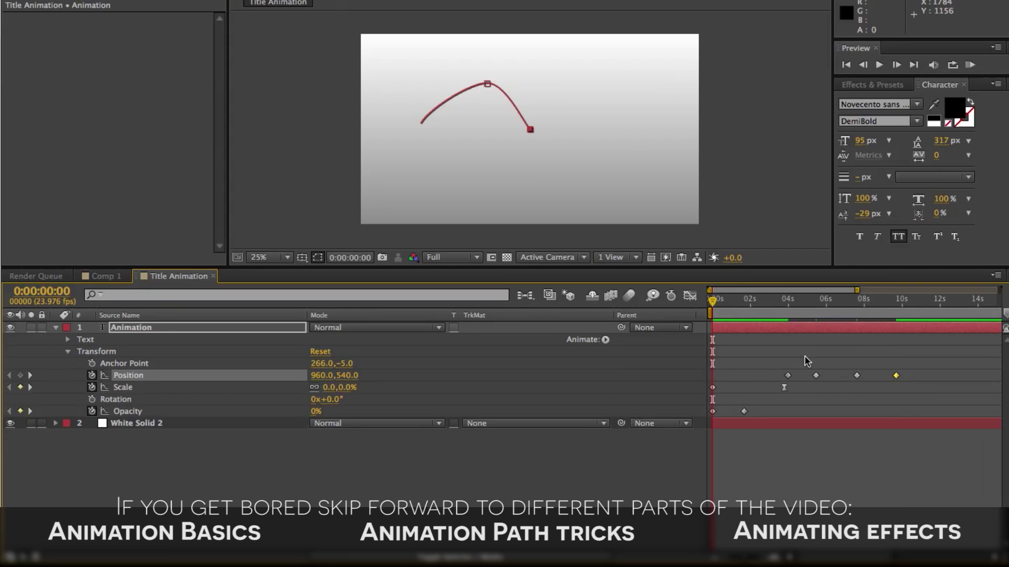
left_click(969, 65)
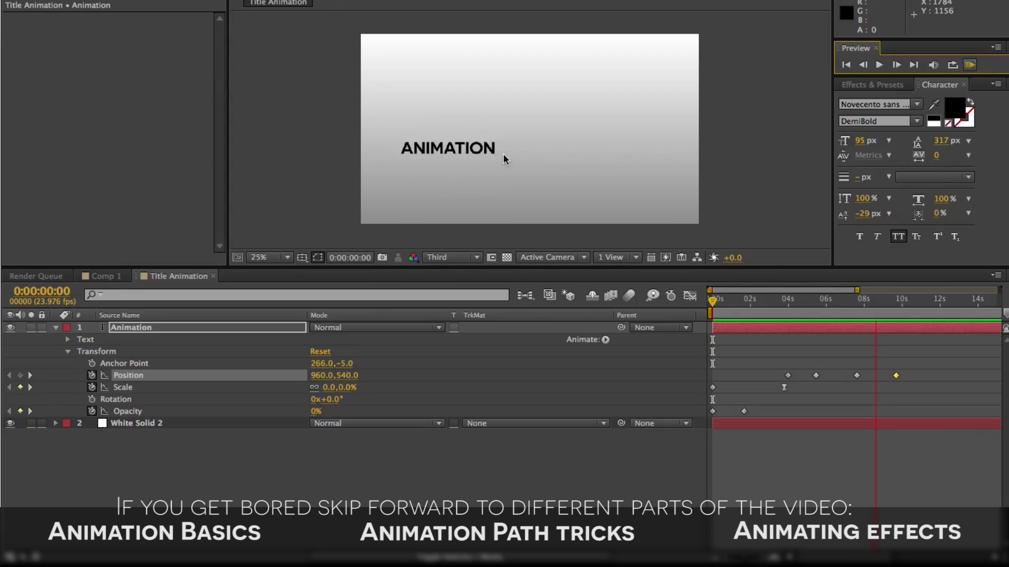
key("space")
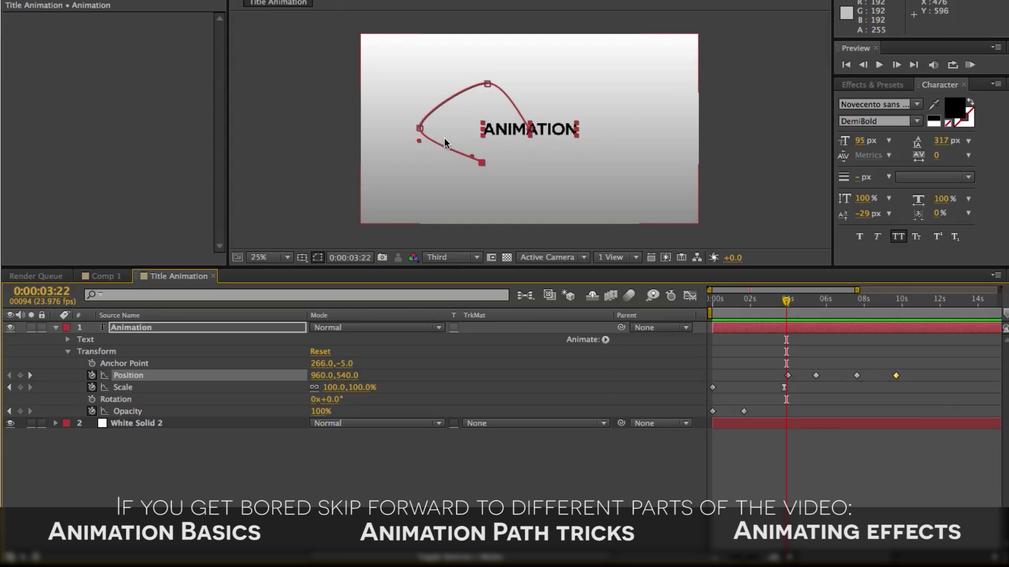
key("space")
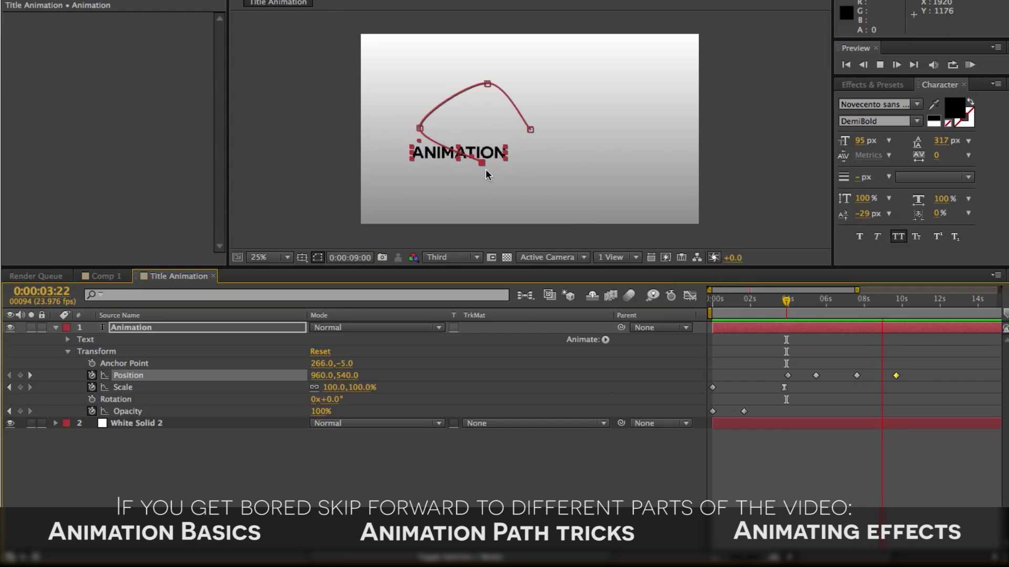
scroll(486, 170, "up", 2)
key("space")
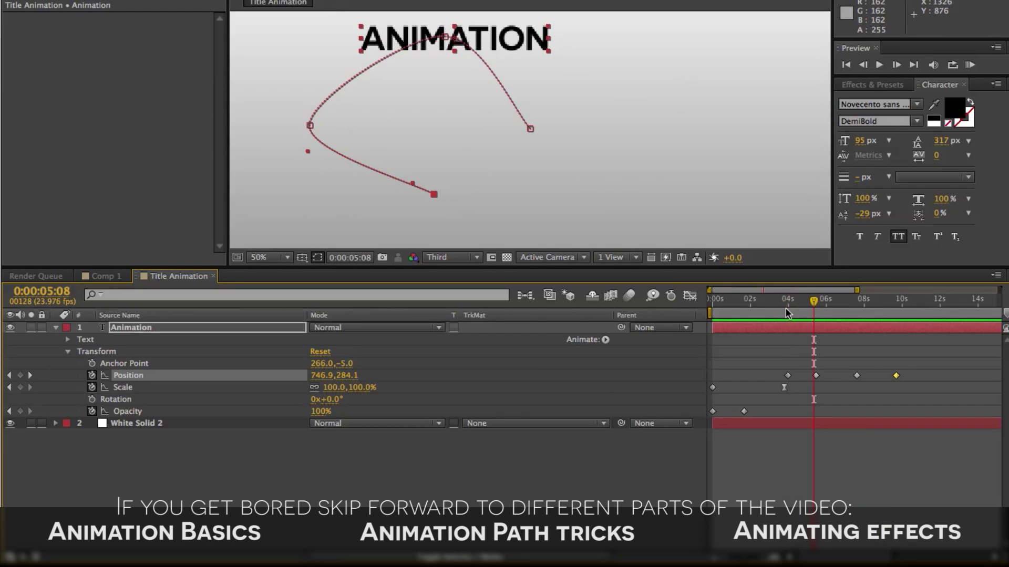
Reshape the title's motion path by moving its third point inward and its second point down to about 728, 331
left_click_drag(815, 307, 814, 308)
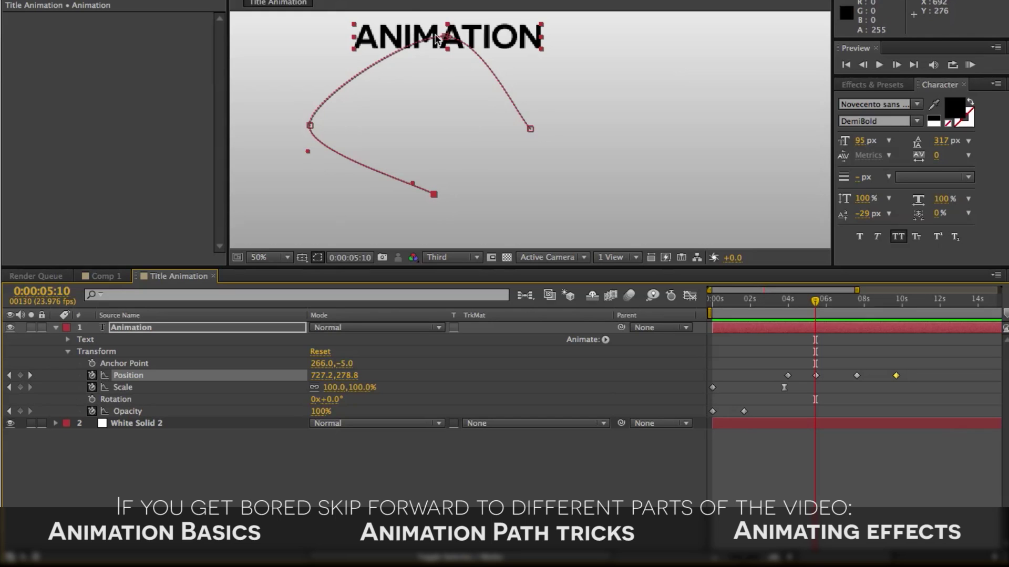
left_click(310, 125)
left_click_drag(311, 129, 343, 122)
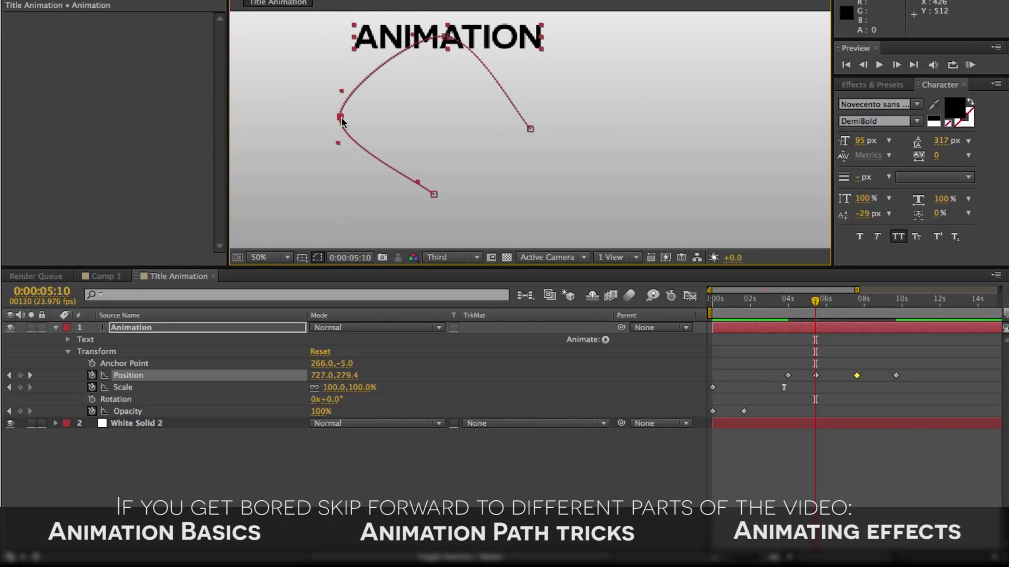
left_click(420, 83)
left_click(404, 37)
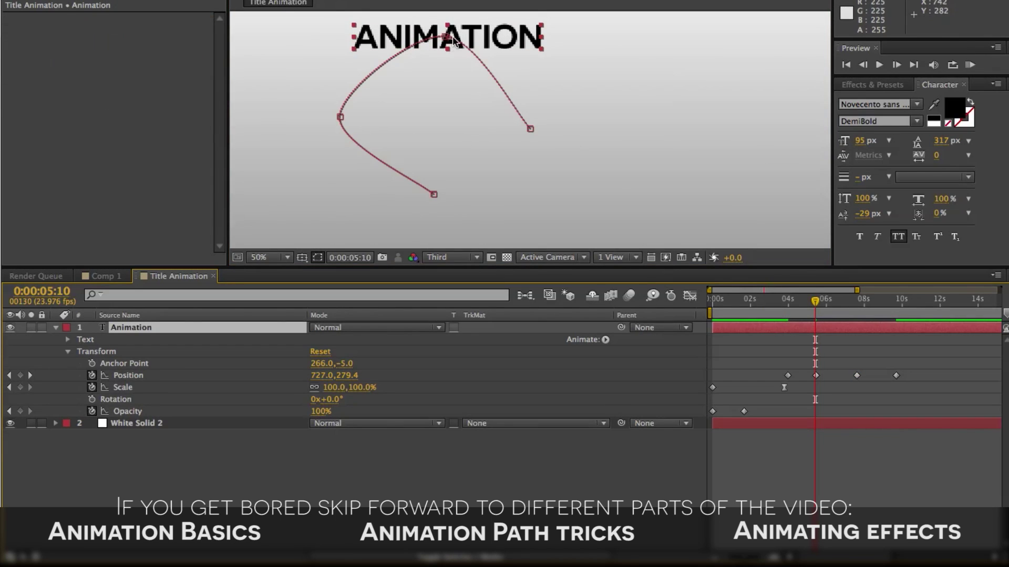
left_click_drag(445, 39, 445, 52)
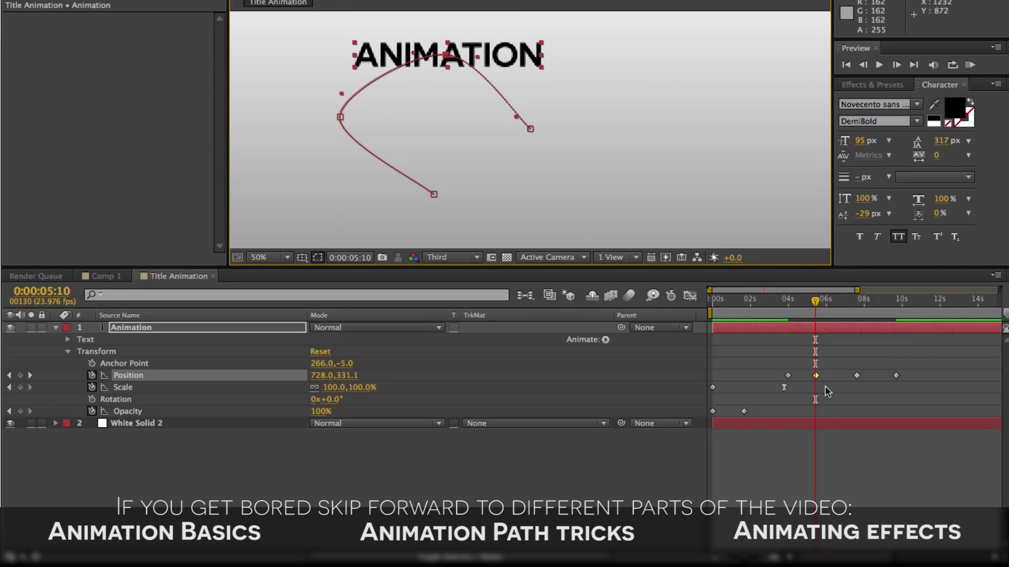
left_click(787, 375)
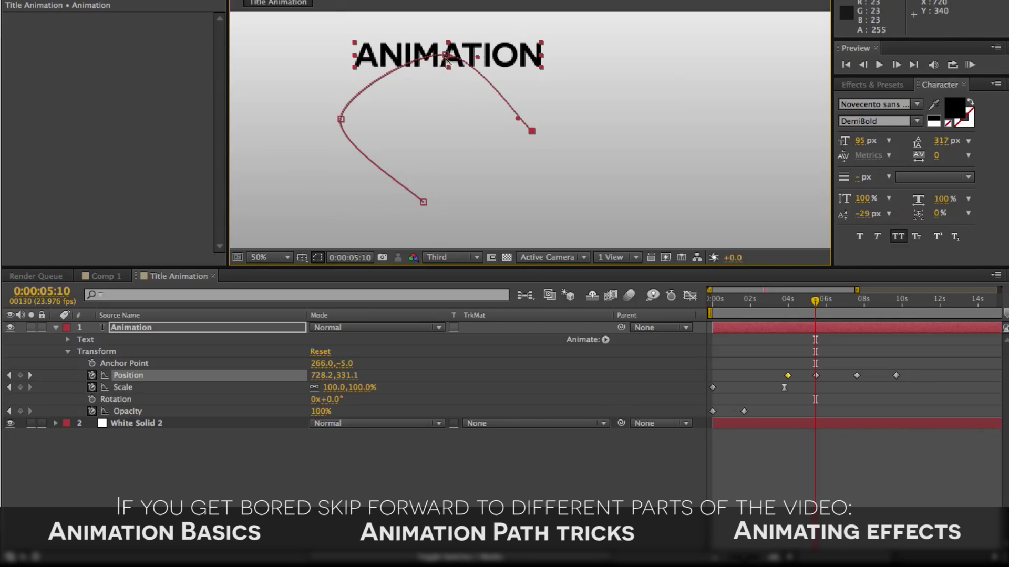
Convert the motion path's two middle points to sharp corners and play back the straight-line movement from 0:00:03:14
left_click_drag(447, 57, 447, 59)
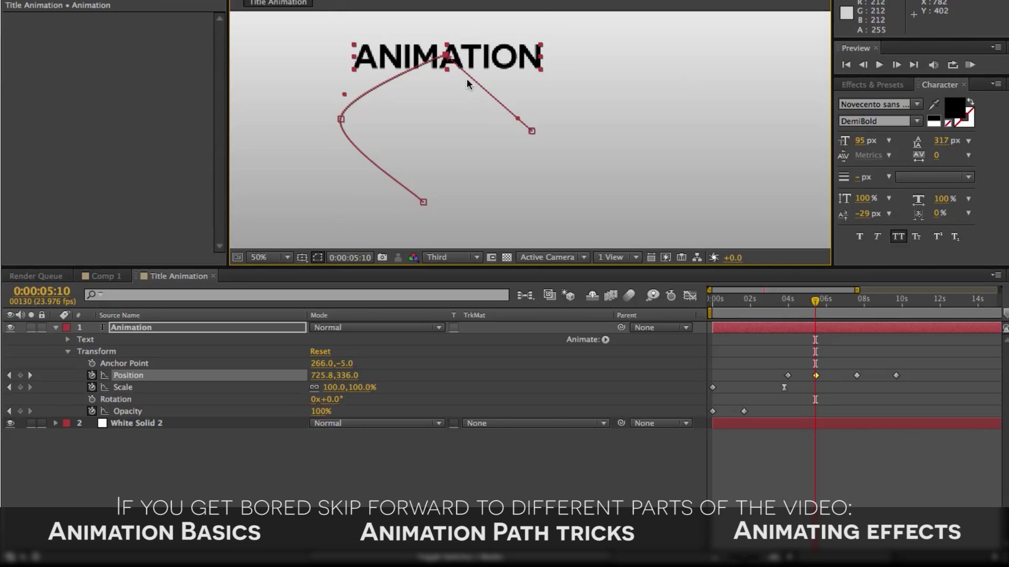
left_click(341, 120, "ctrl")
left_click(781, 303)
key("space")
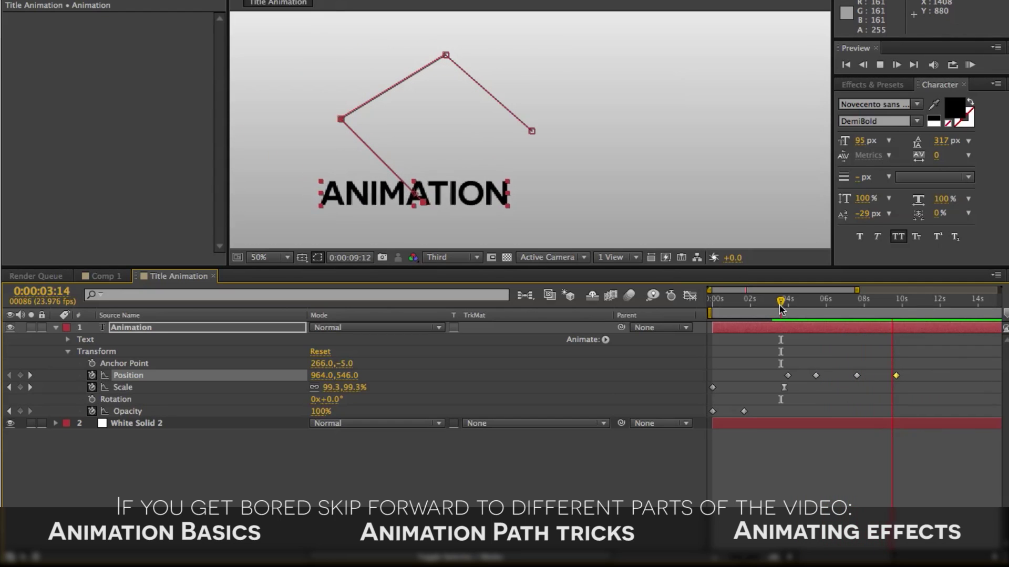
key("space")
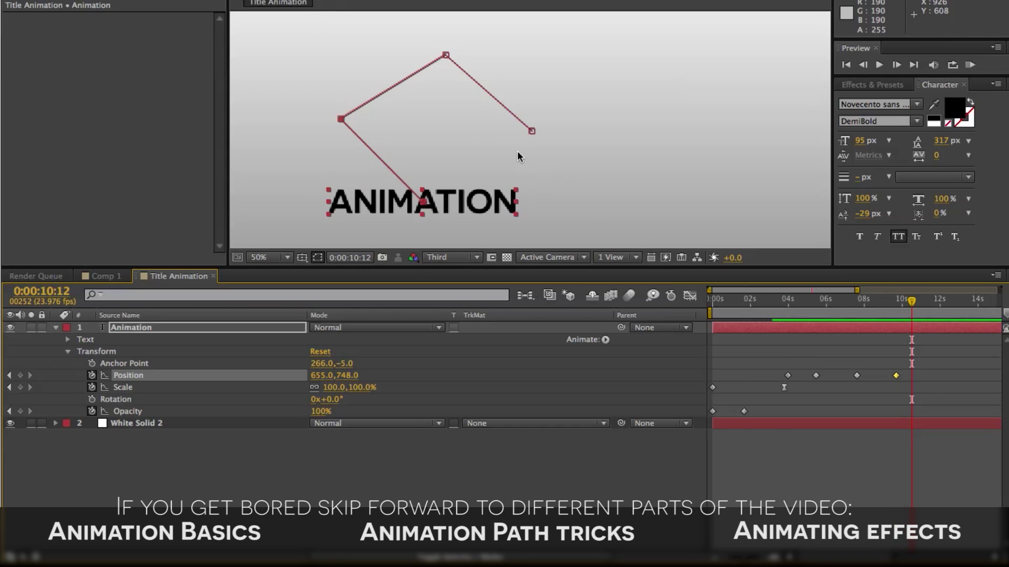
Convert the two middle corner points of the motion path back to smooth curves
key("comma")
key("comma")
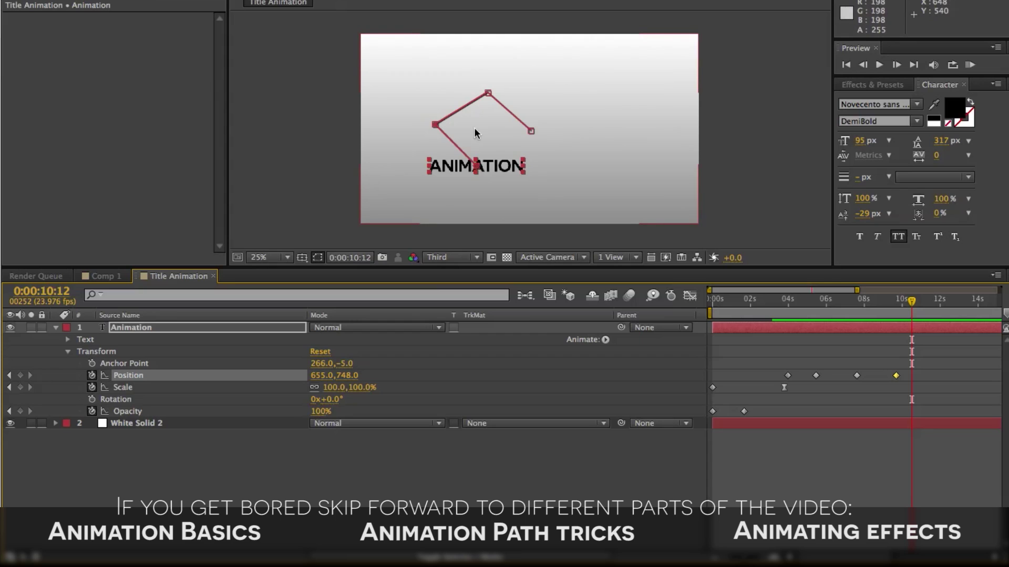
key("period")
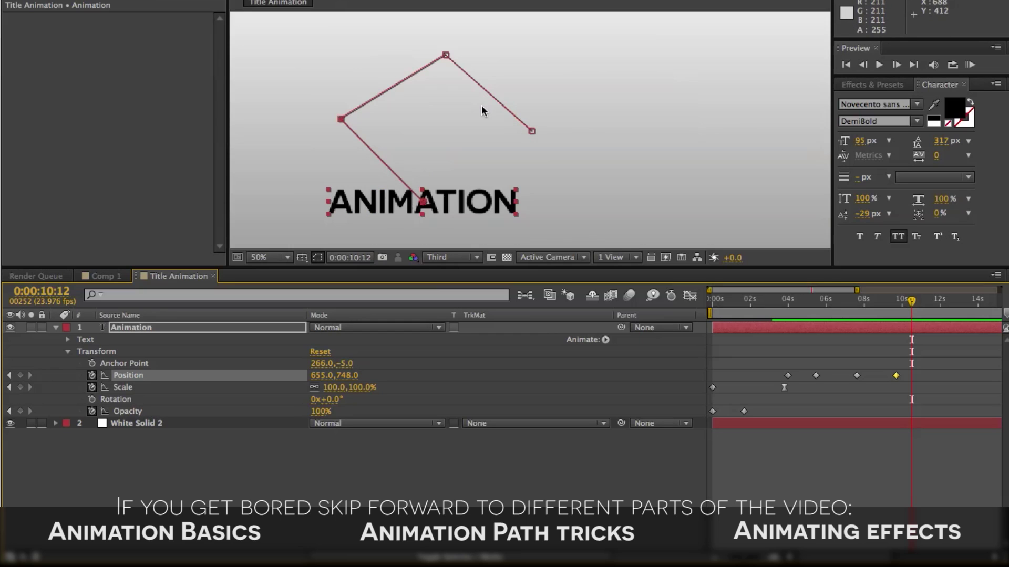
left_click(446, 55, "ctrl")
left_click(340, 119, "ctrl")
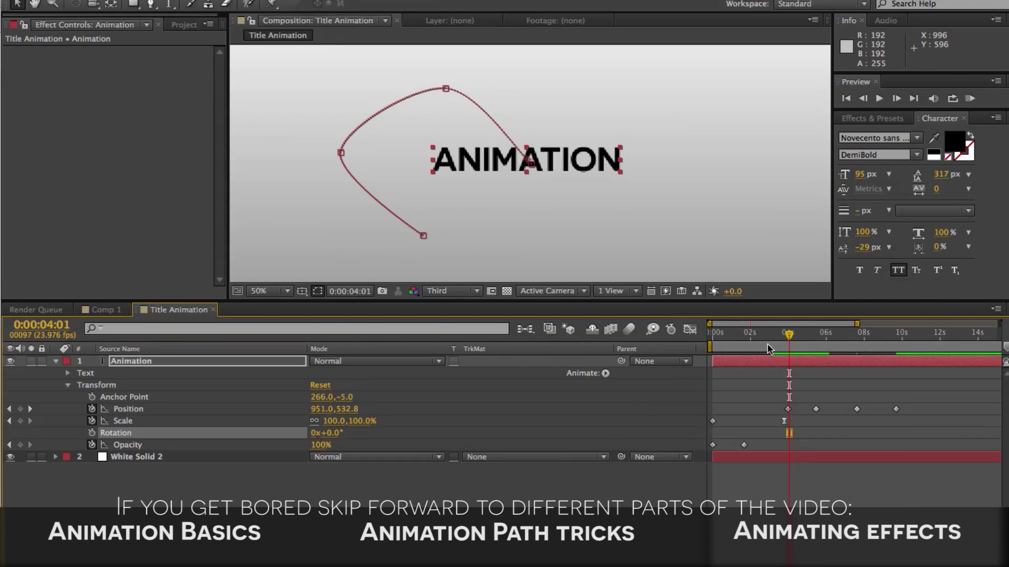
Delete all of the Animation title's Position keyframes, leaving the title centered without a motion path
left_click_drag(769, 349, 795, 337)
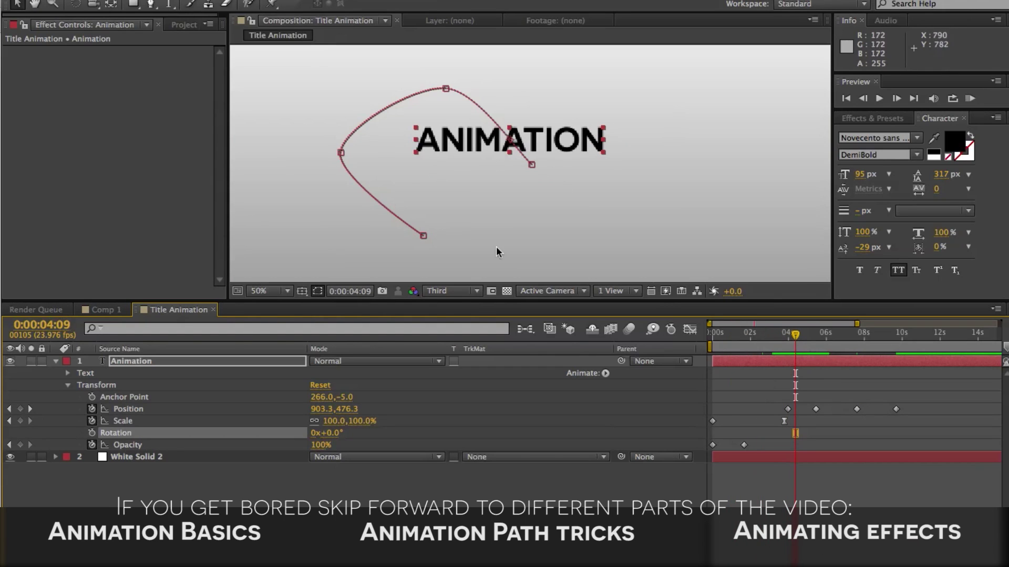
left_click_drag(800, 401, 917, 423)
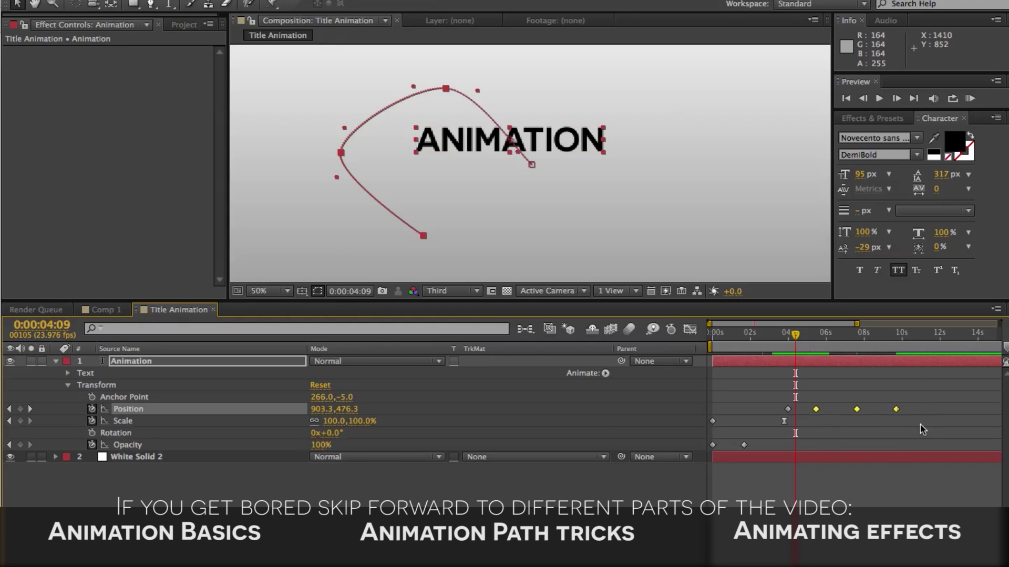
key("Delete")
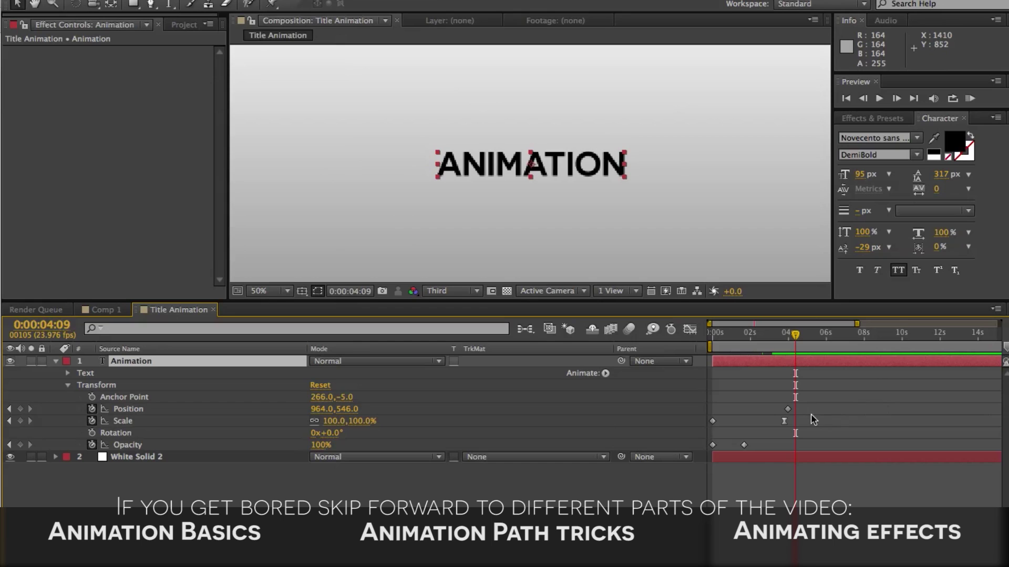
left_click(792, 414)
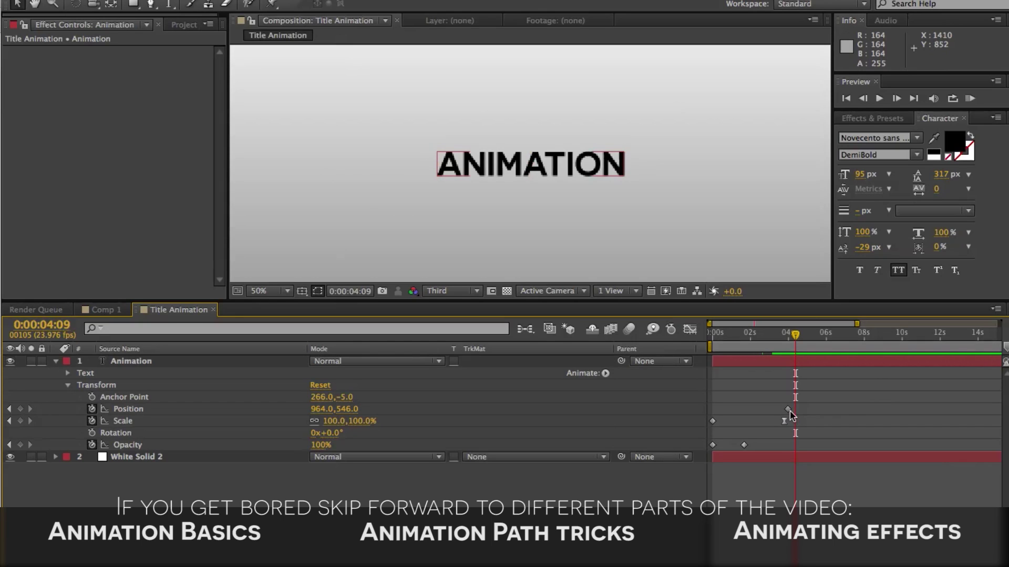
left_click(788, 410)
key("Delete")
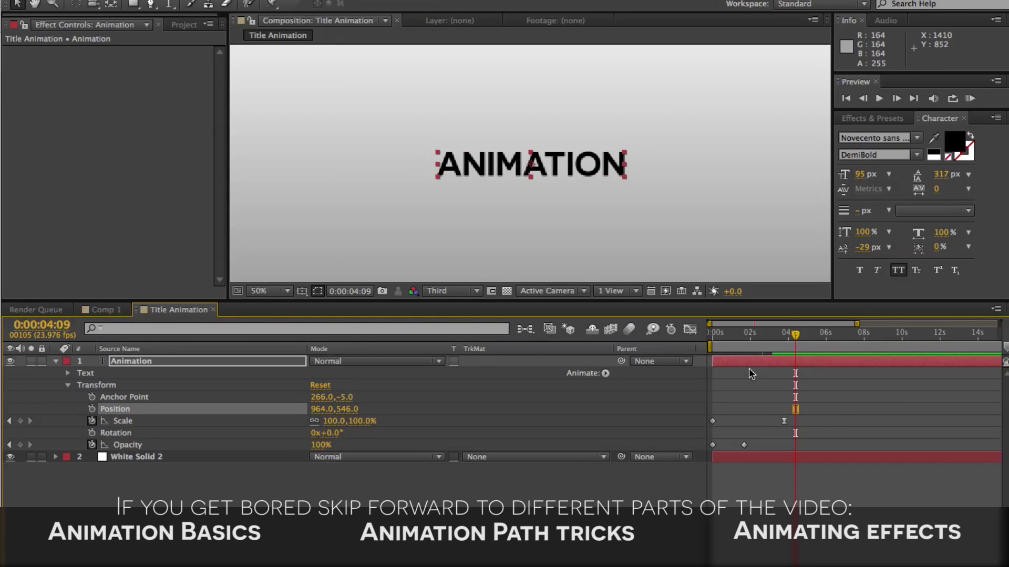
Go to 0:00:03:22 and turn off the Animation layer's Opacity keyframing, removing its keyframes
left_click_drag(779, 395, 744, 426)
left_click(786, 339)
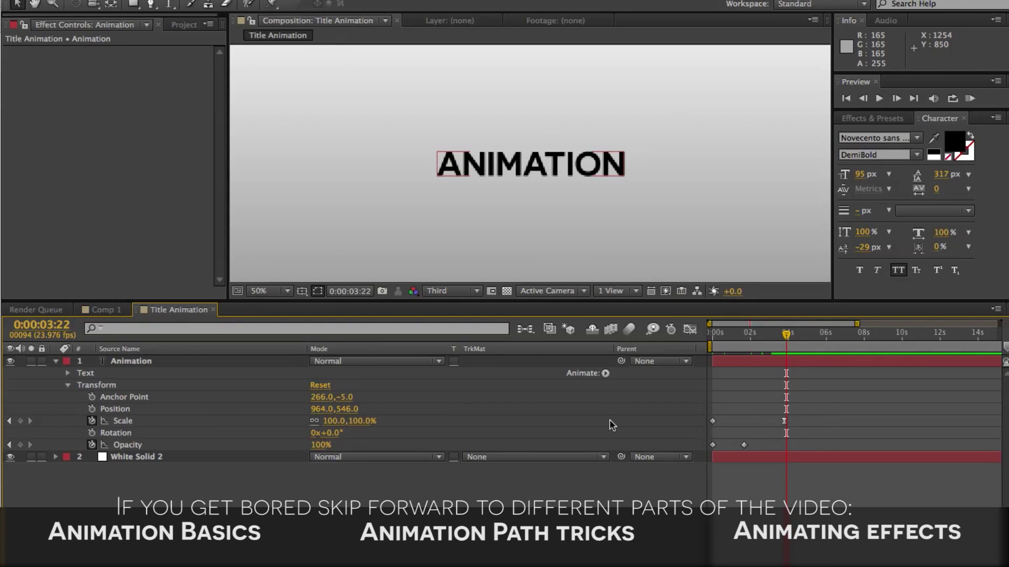
left_click(91, 445)
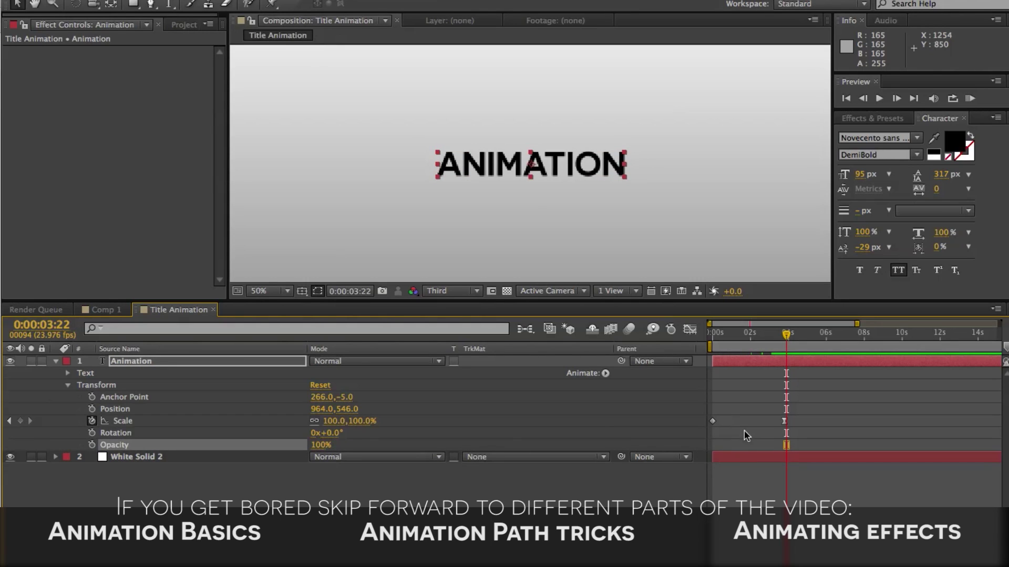
Preview the title's scale animation from the start of the timeline and return to the Title Animation composition
left_click_drag(723, 333, 709, 333)
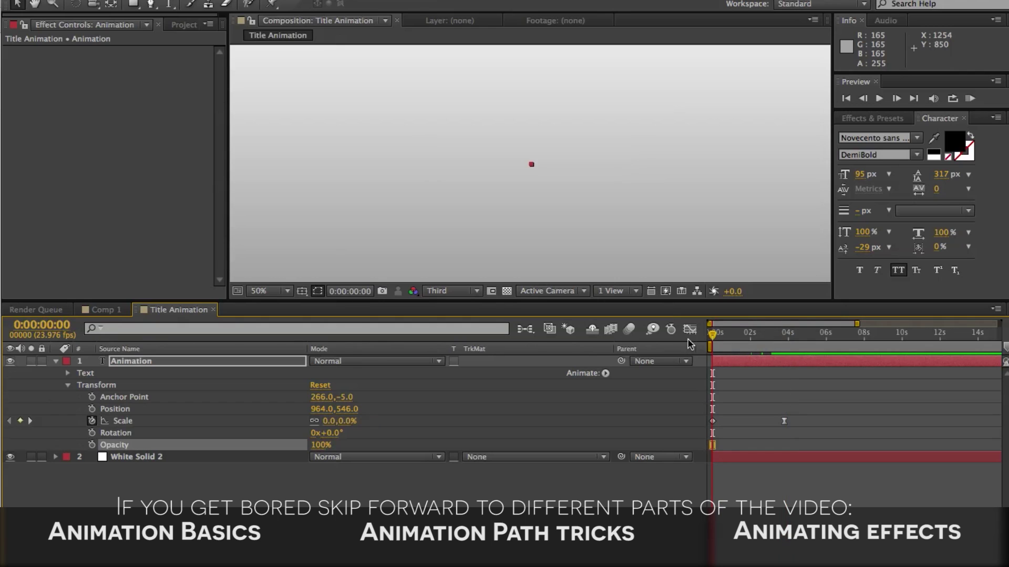
left_click(972, 100)
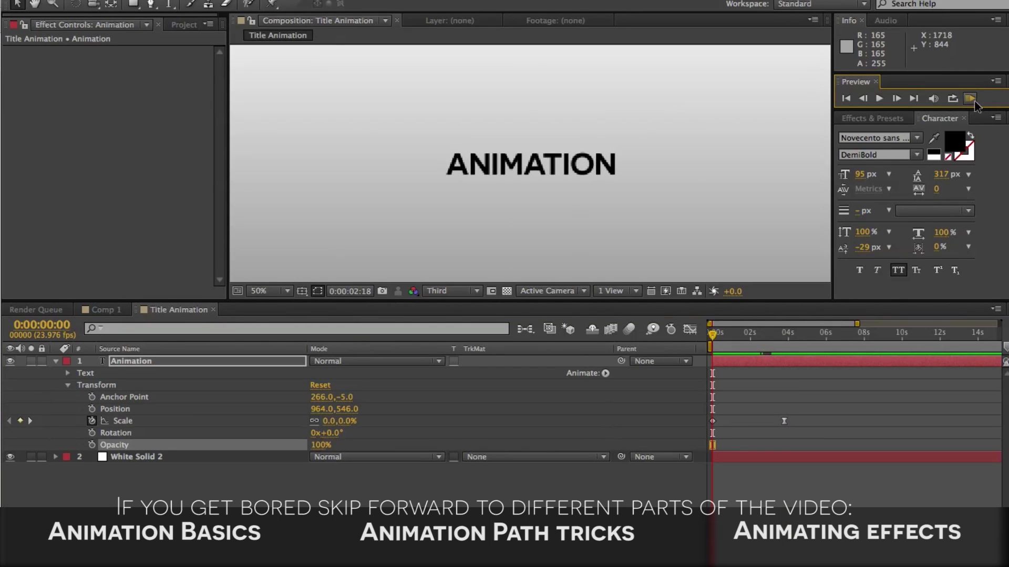
left_click(467, 179)
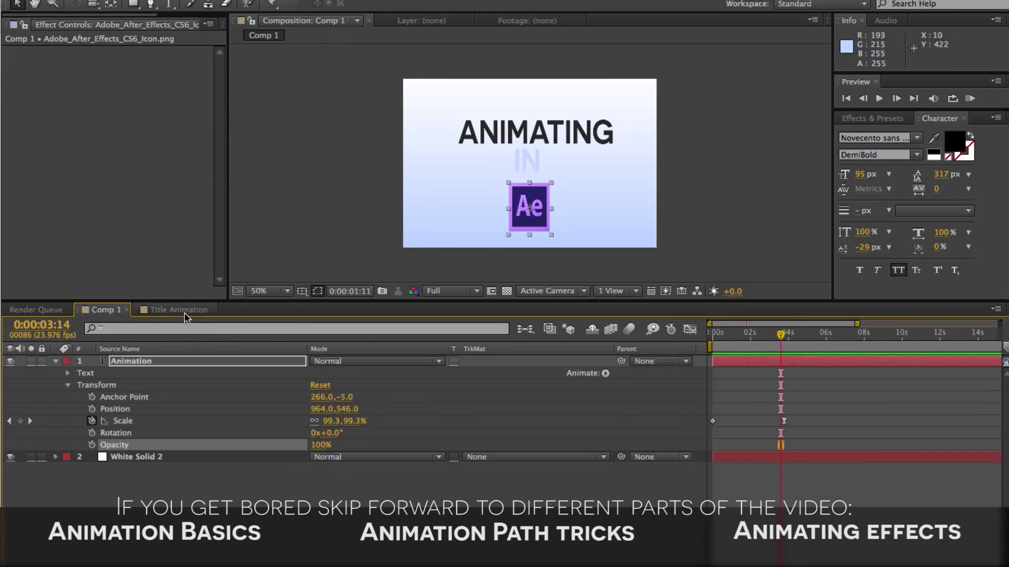
left_click(178, 310)
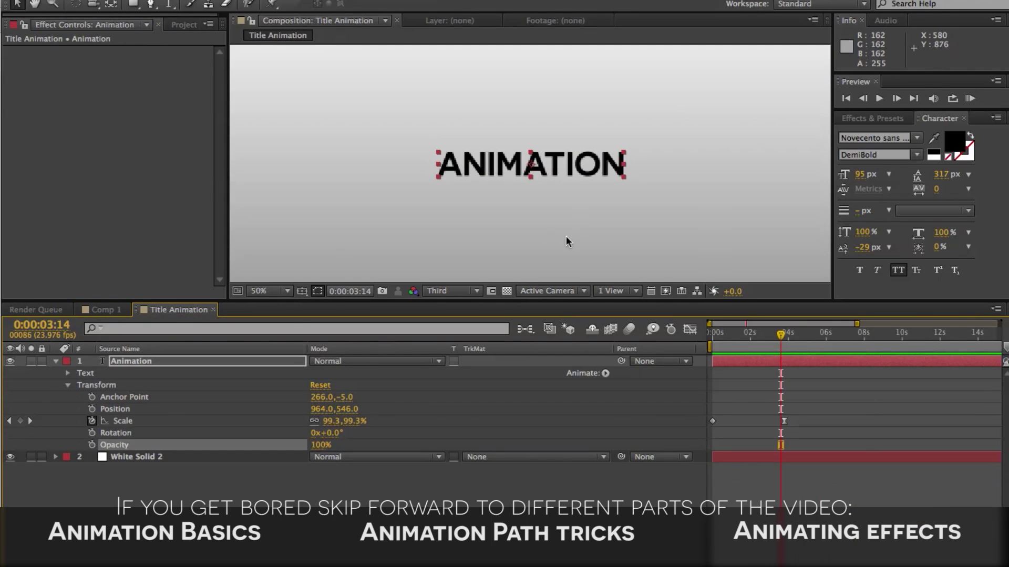
Find the Tint effect and apply it to the Animation title layer with the time at 0:00:05:23
left_click_drag(789, 341, 825, 336)
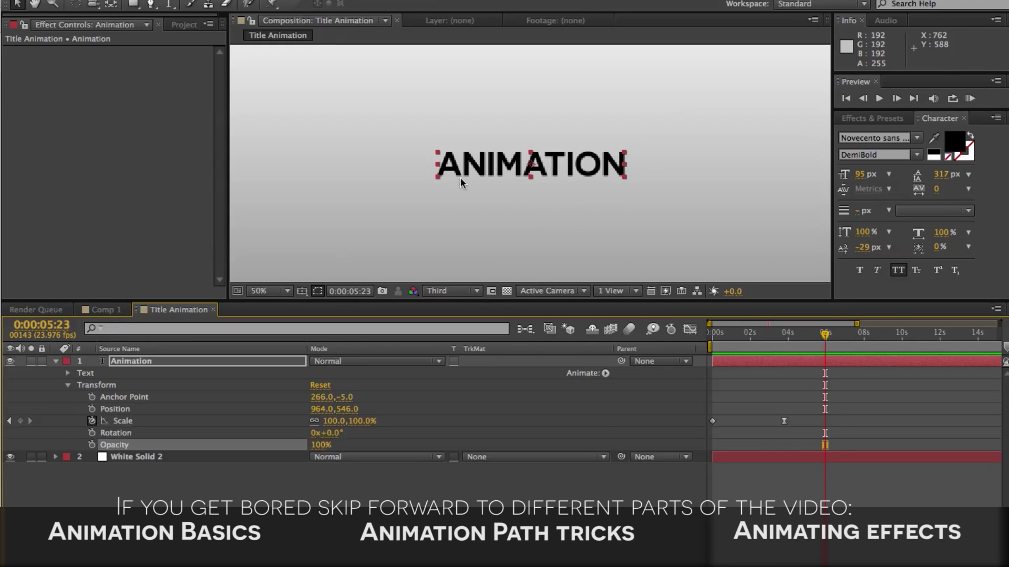
left_click(875, 120)
double_click(881, 135)
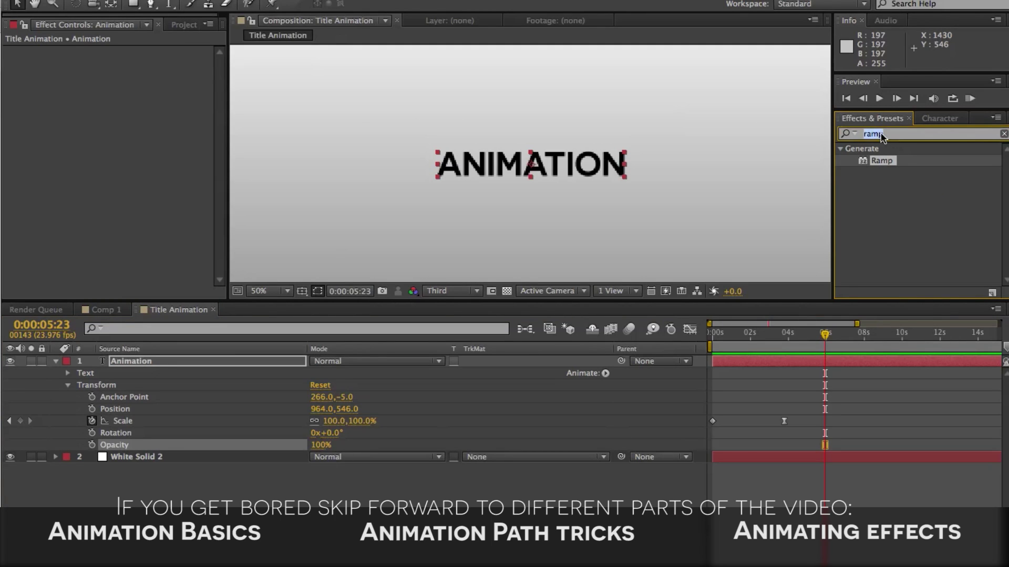
type("tint")
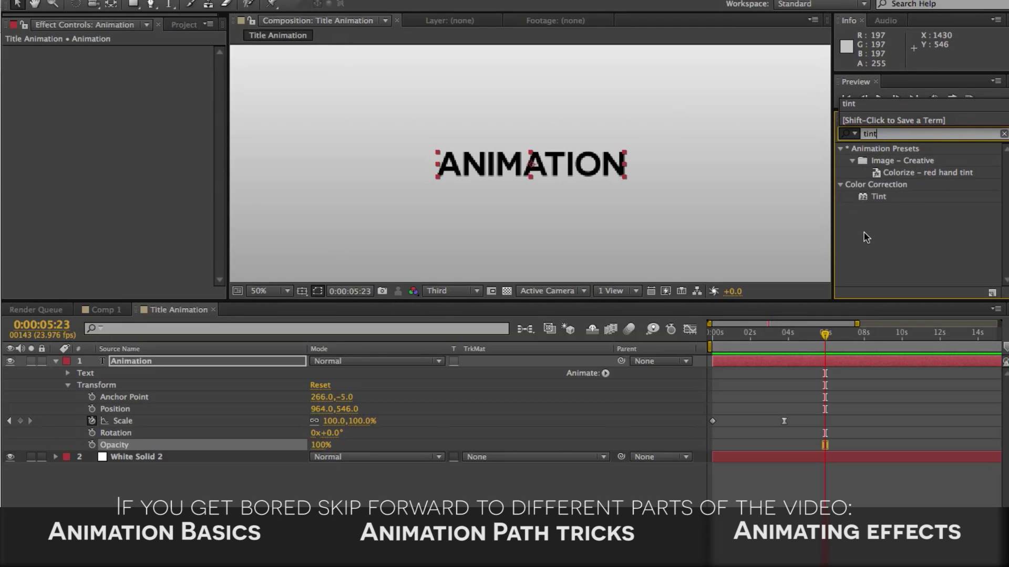
left_click(877, 198)
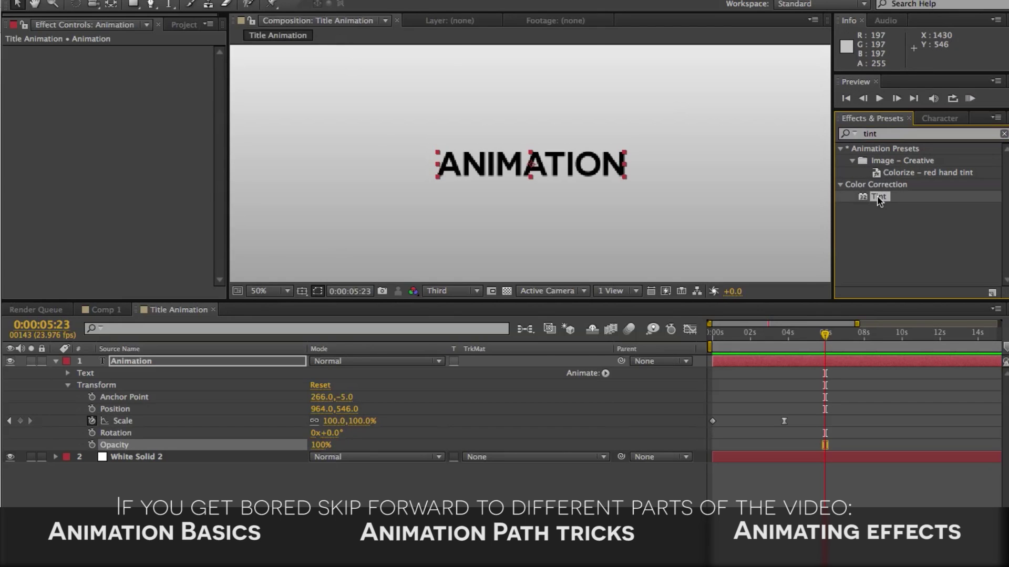
left_click_drag(878, 200, 650, 194)
left_click_drag(543, 177, 168, 364)
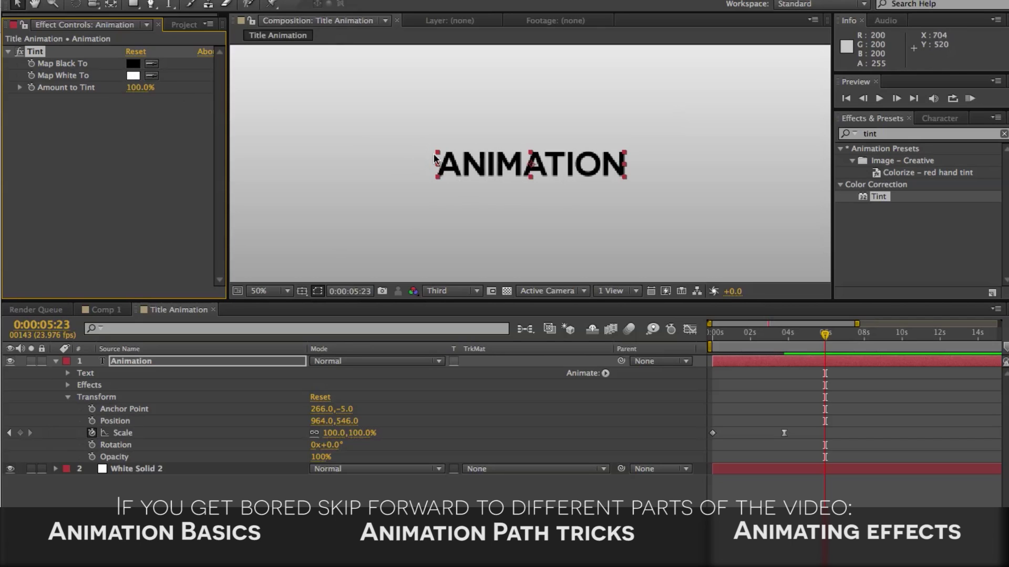
Set the Tint effect's Map Black To color to bright red
left_click(133, 65)
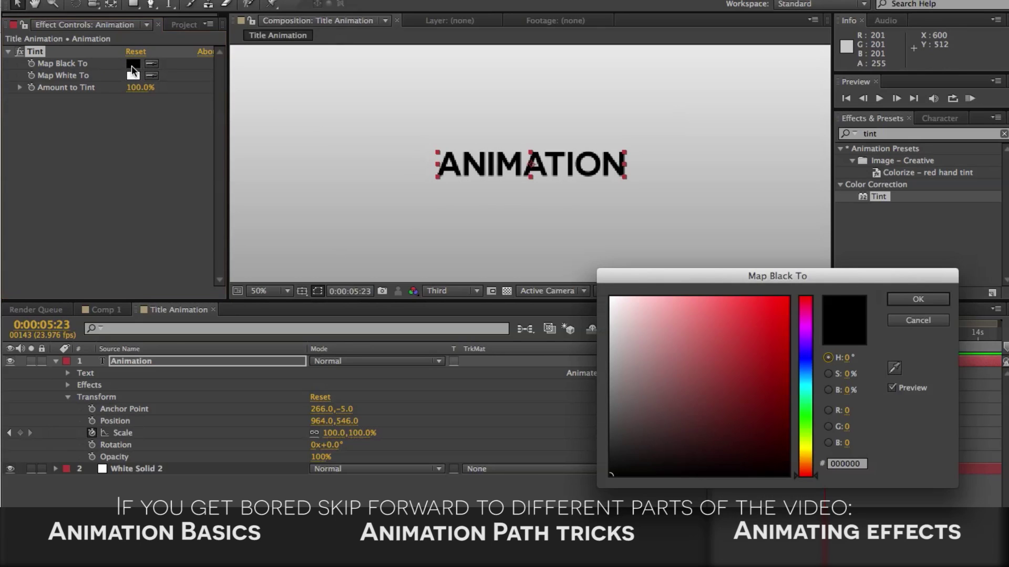
left_click_drag(692, 335, 829, 267)
left_click(901, 299)
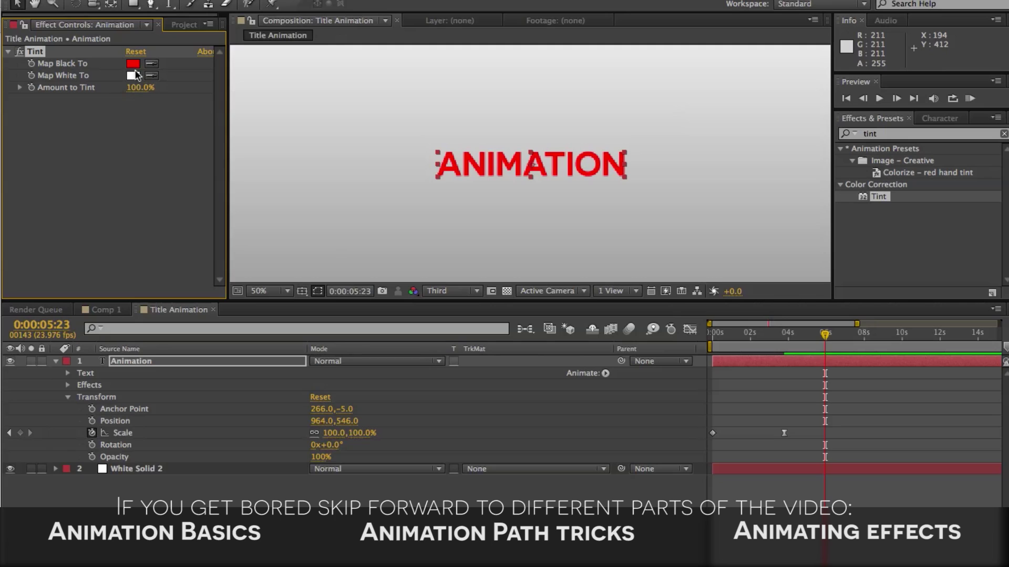
Set Amount to Tint to 0%, start keyframing it at 0:00:03:16, and expand the Tint properties in the timeline
left_click(134, 87)
type("0")
key("Return")
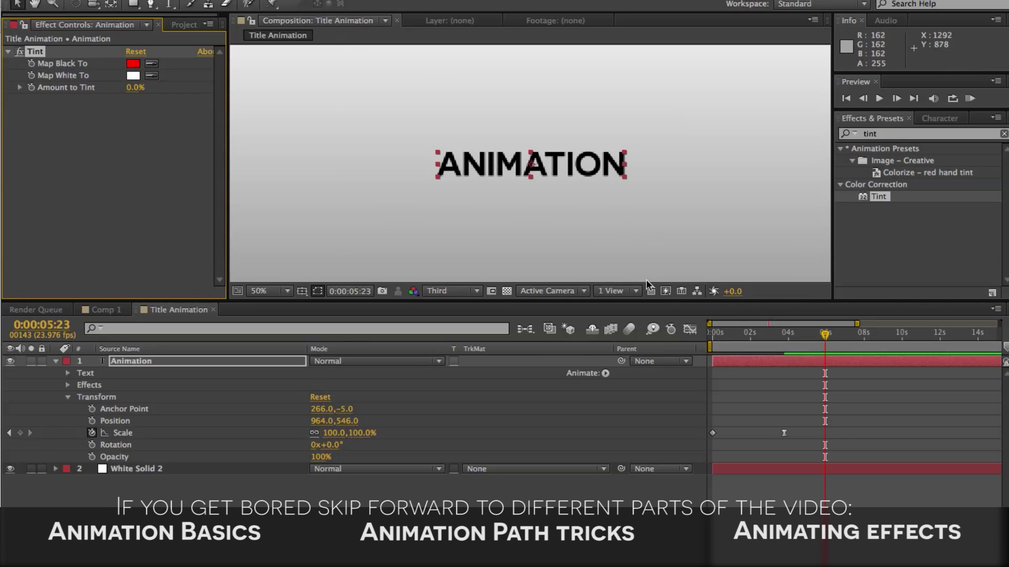
left_click(781, 344)
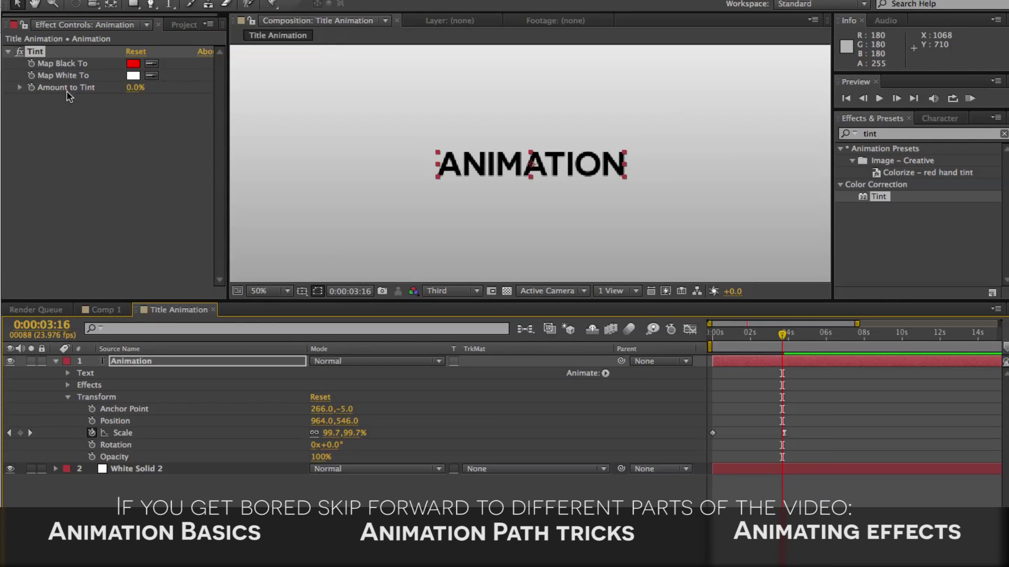
left_click(31, 89)
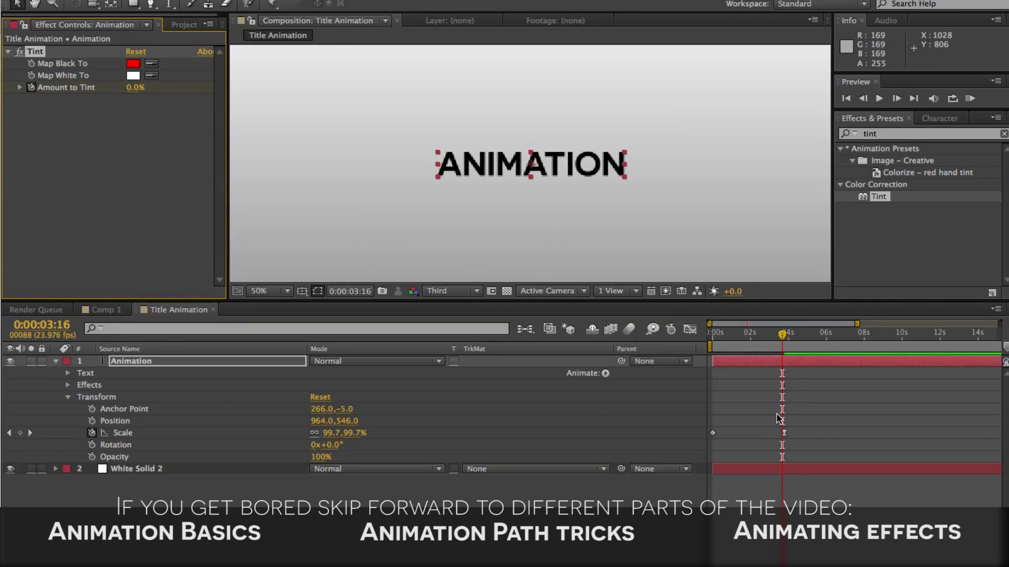
left_click(68, 385)
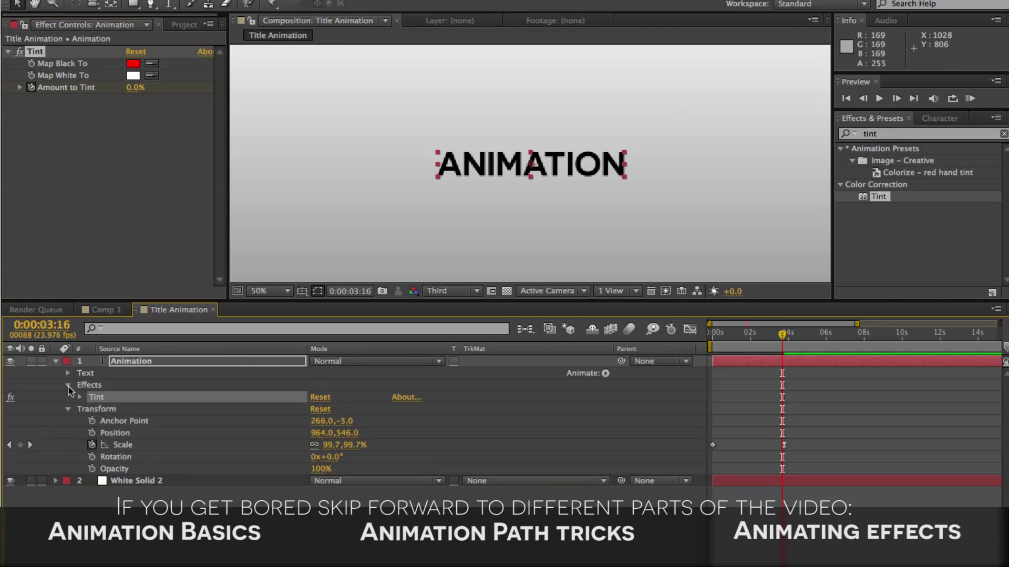
left_click(79, 397)
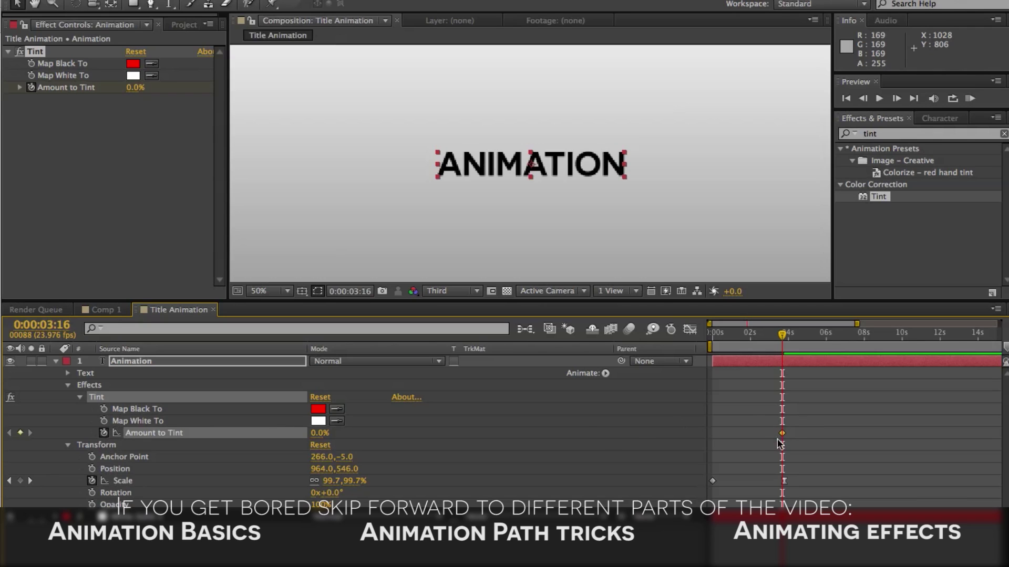
Keyframe Amount to Tint at 100% at 0:00:04:23 and preview the title's color change from the start
key("space")
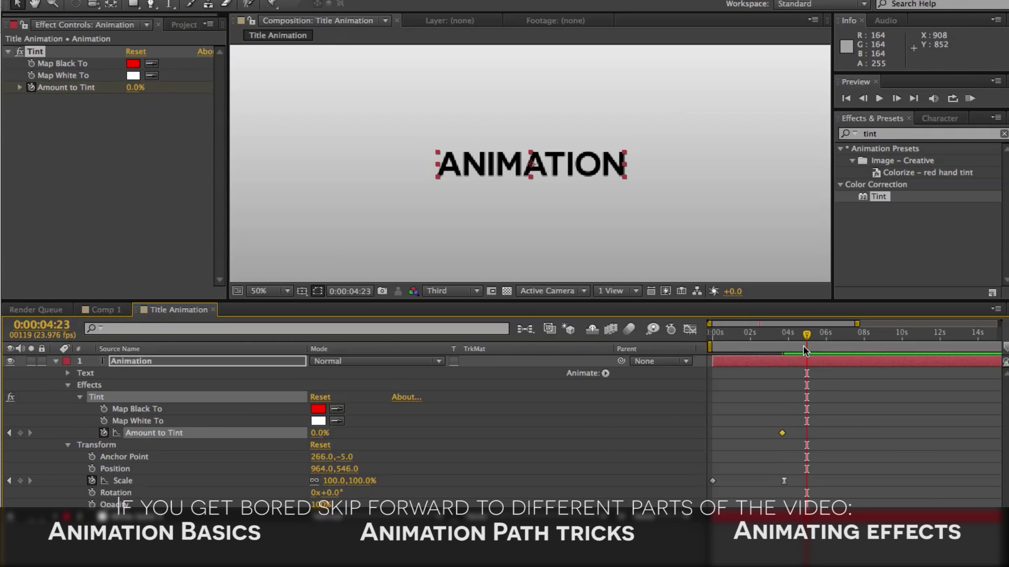
left_click_drag(131, 87, 407, 128)
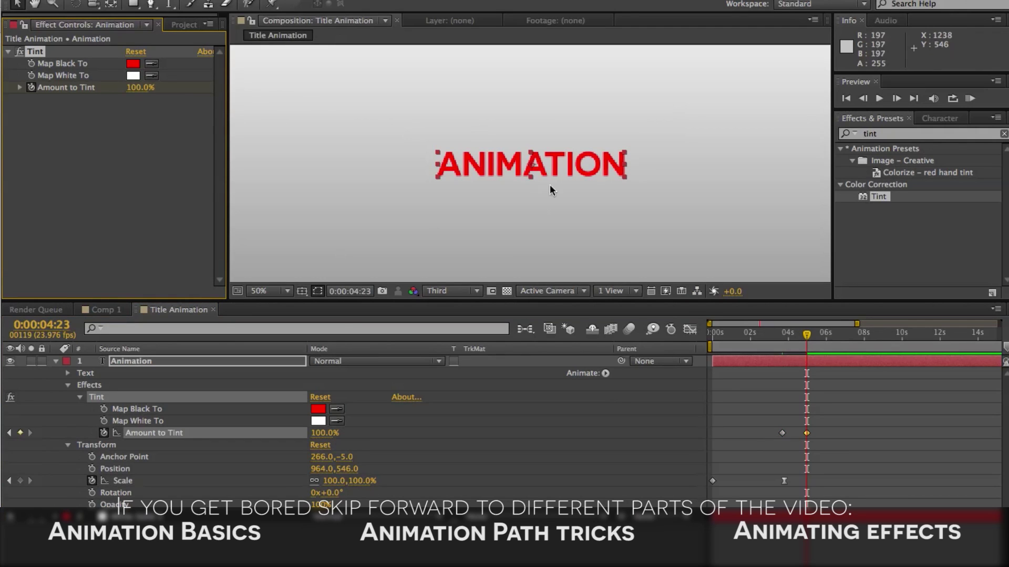
left_click_drag(724, 339, 672, 335)
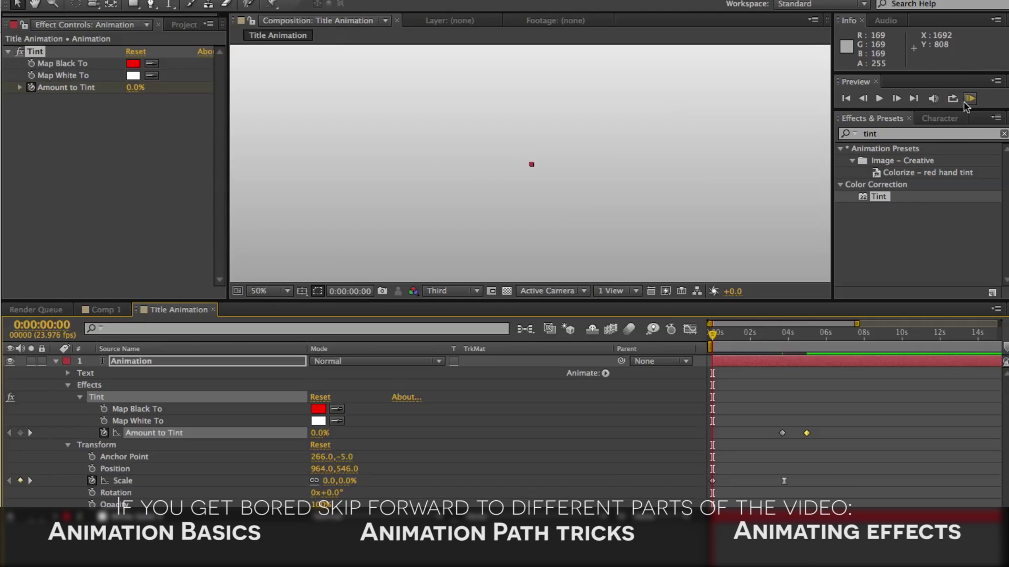
left_click(969, 99)
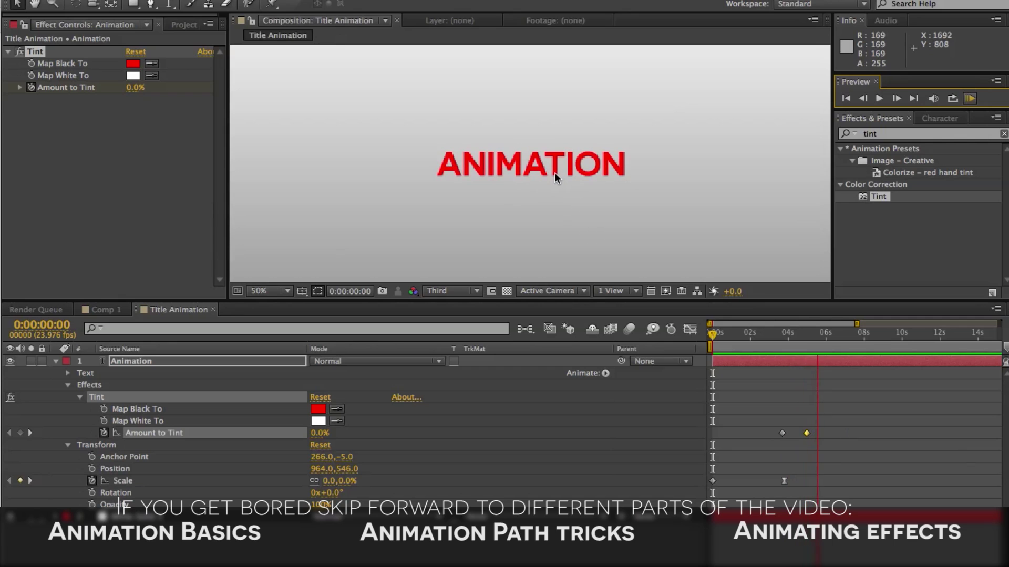
key("space")
Collapse the Animation layer and reveal only its keyframed properties
left_click(806, 433)
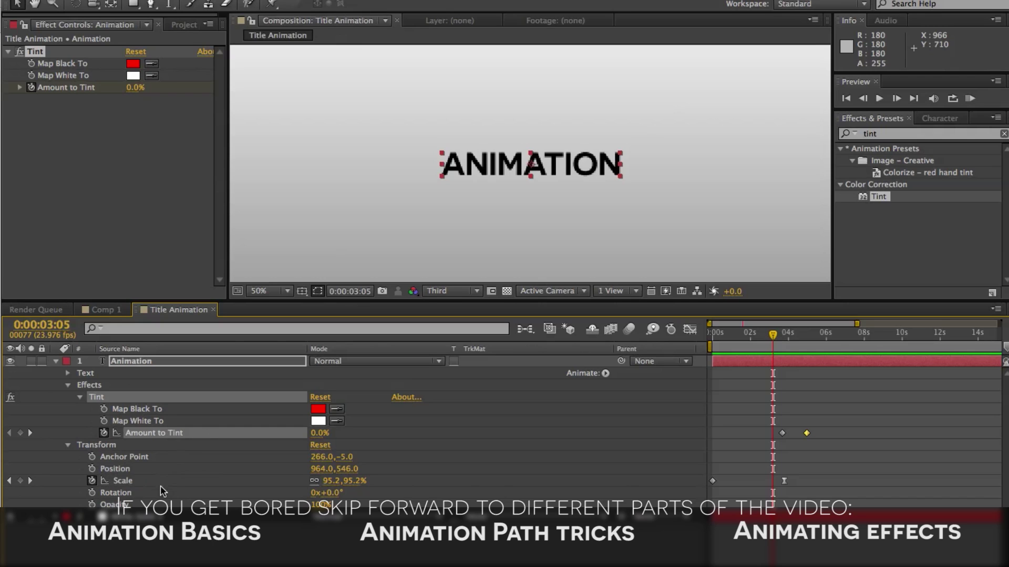
left_click(55, 361)
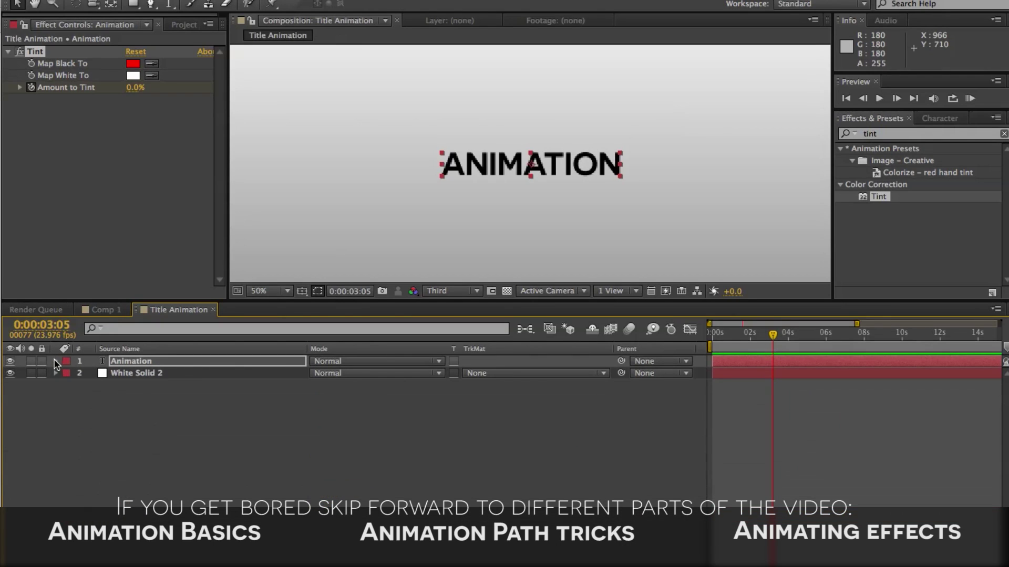
left_click(153, 361)
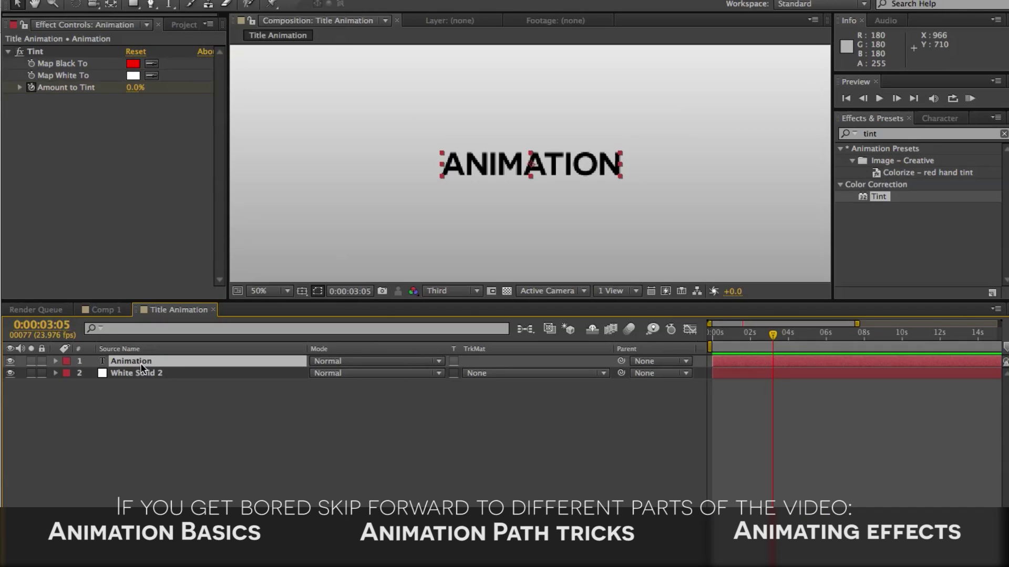
key("u")
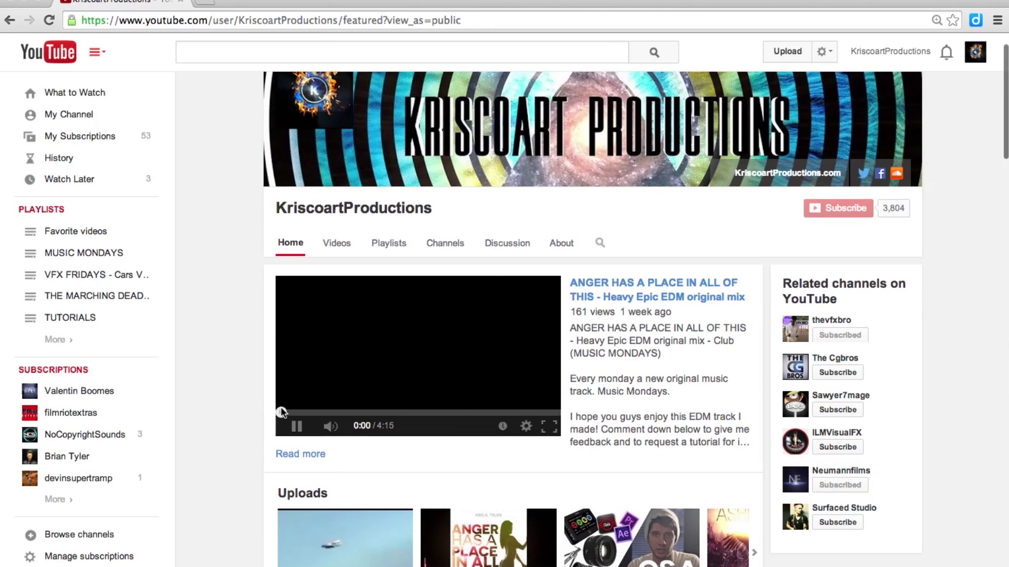
scroll(243, 428, "down", 6)
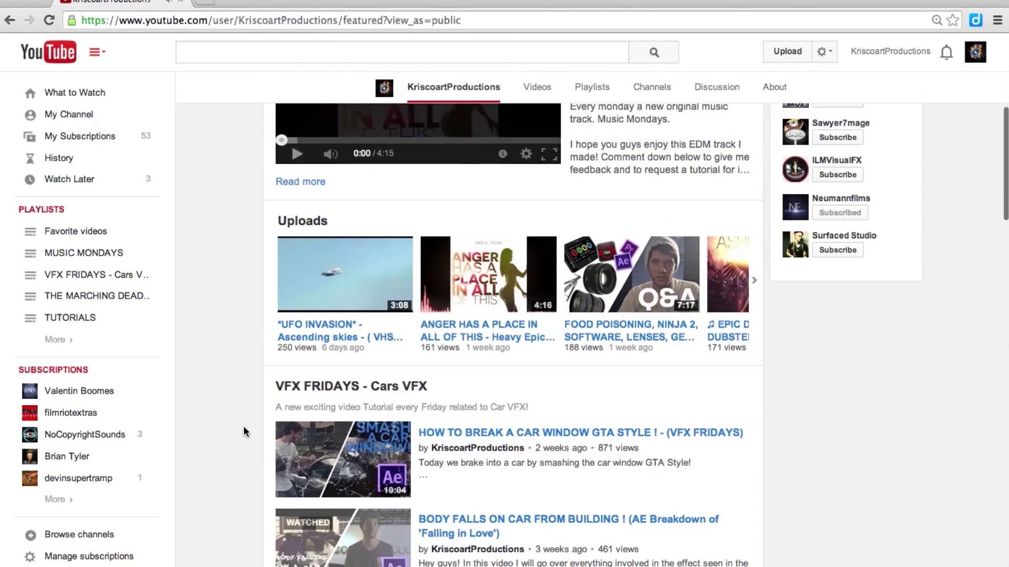
scroll(243, 431, "down", 2)
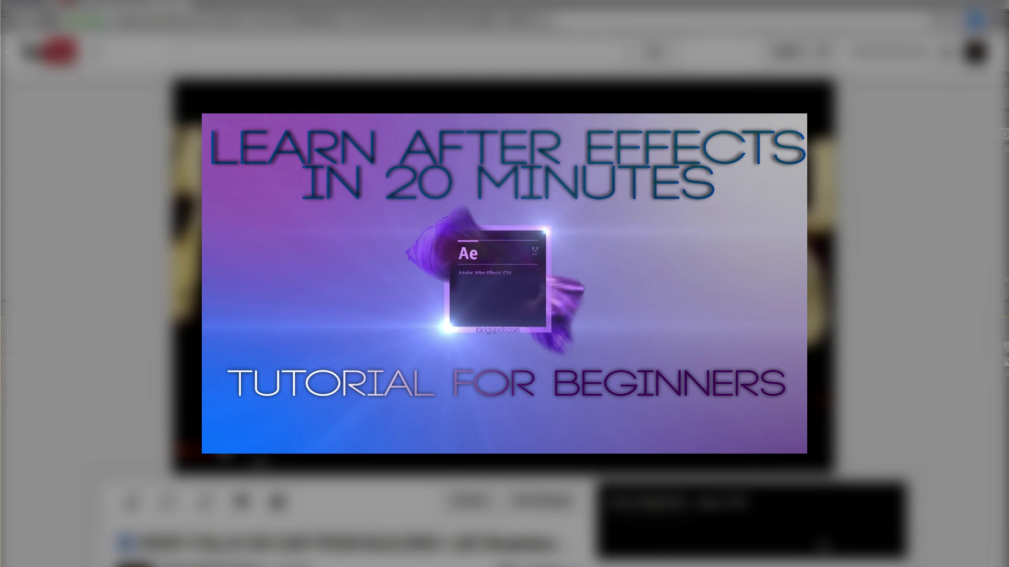
scroll(504, 283, "down", 10)
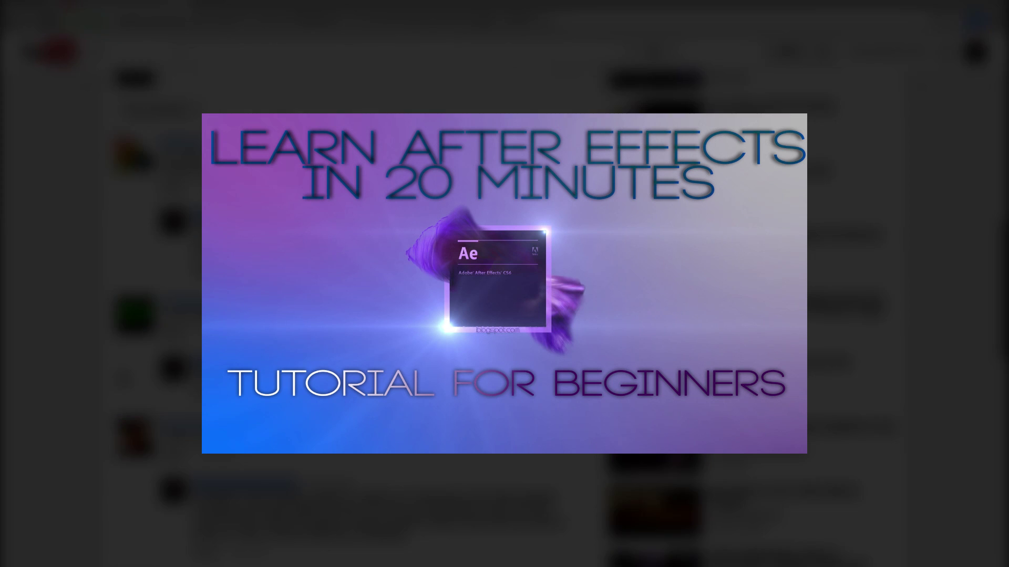